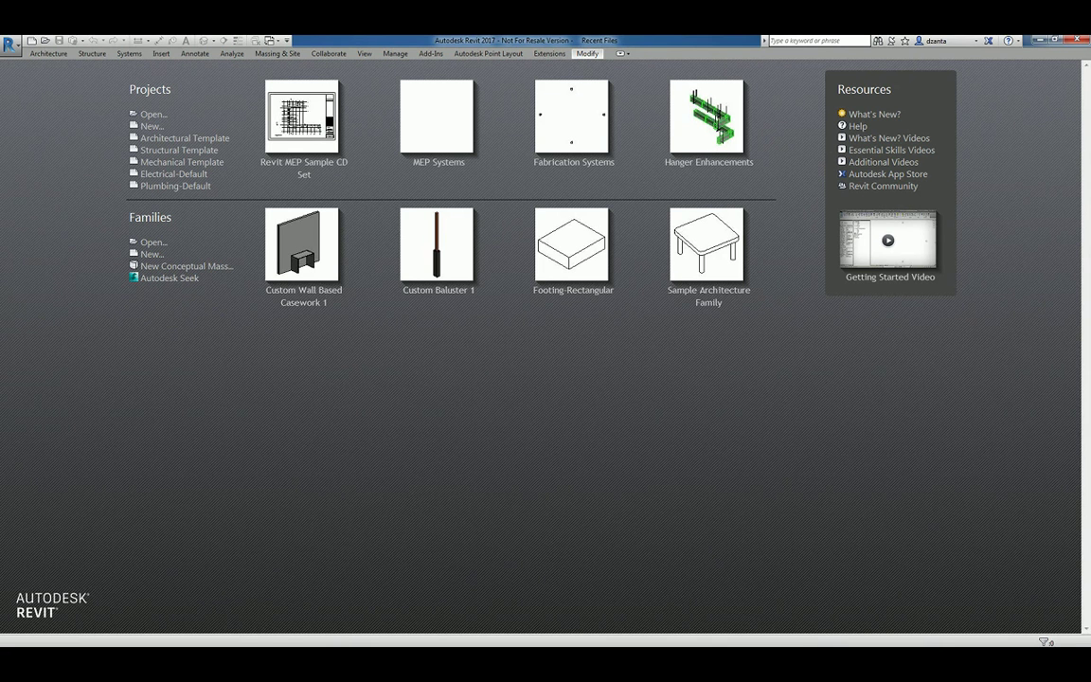
Start a new family from the Families section of the Recent Files start screen
{"action": "left_click", "coordinate": [623, 483]}
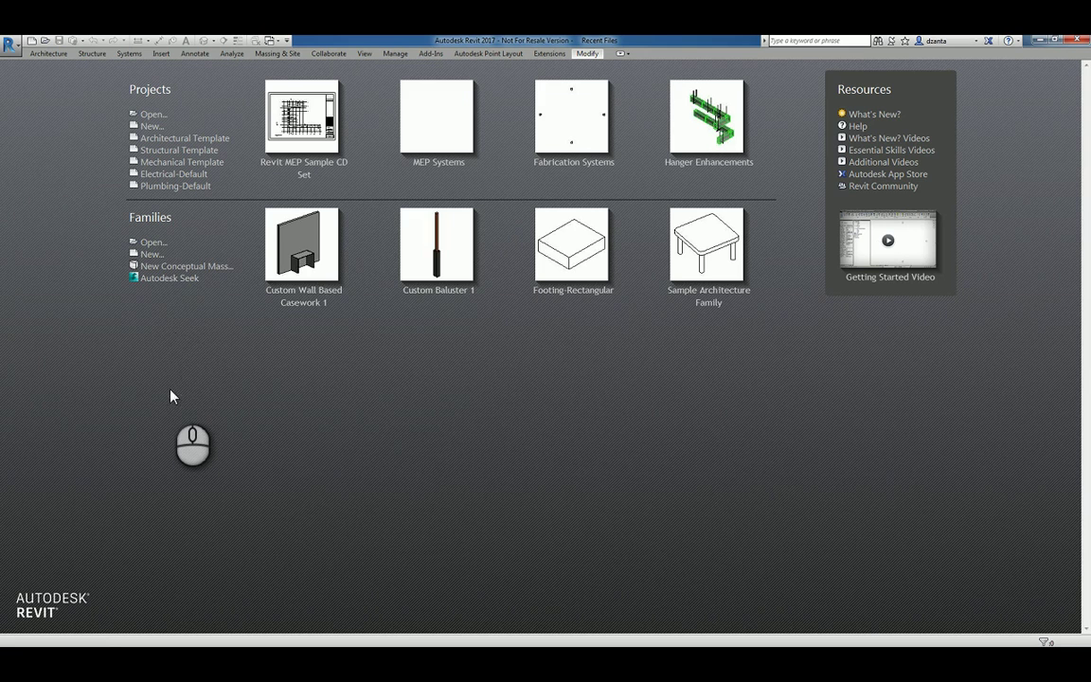
Create the family from Casework.rft after briefly previewing Casework wall based.rft
{"action": "left_click", "coordinate": [152, 254]}
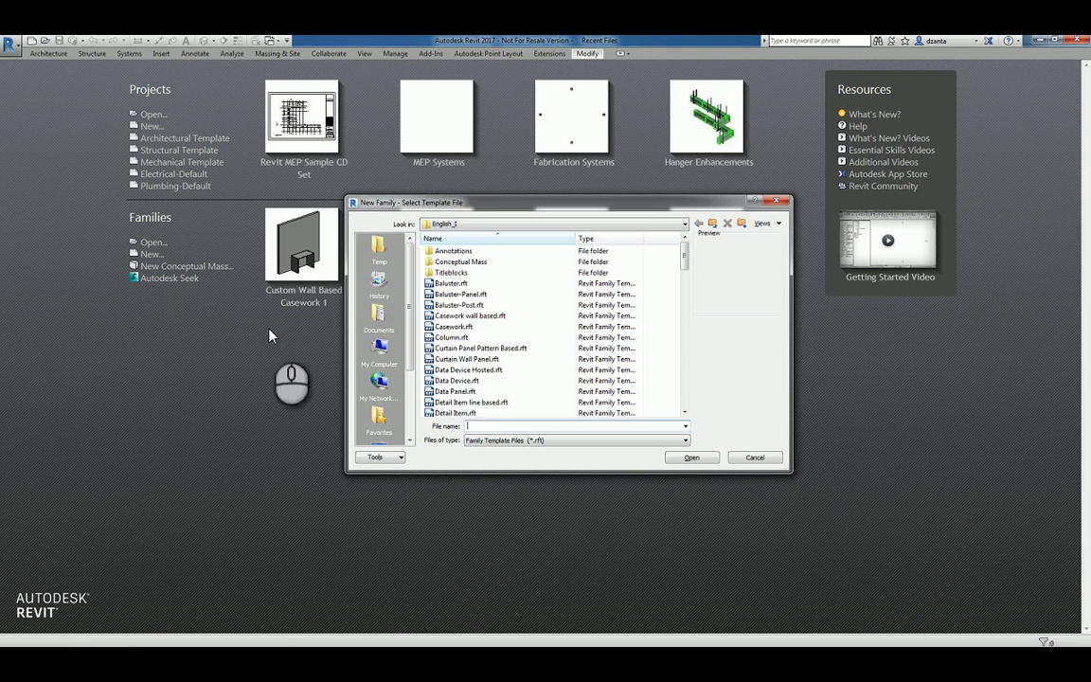
{"action": "left_click", "coordinate": [455, 327]}
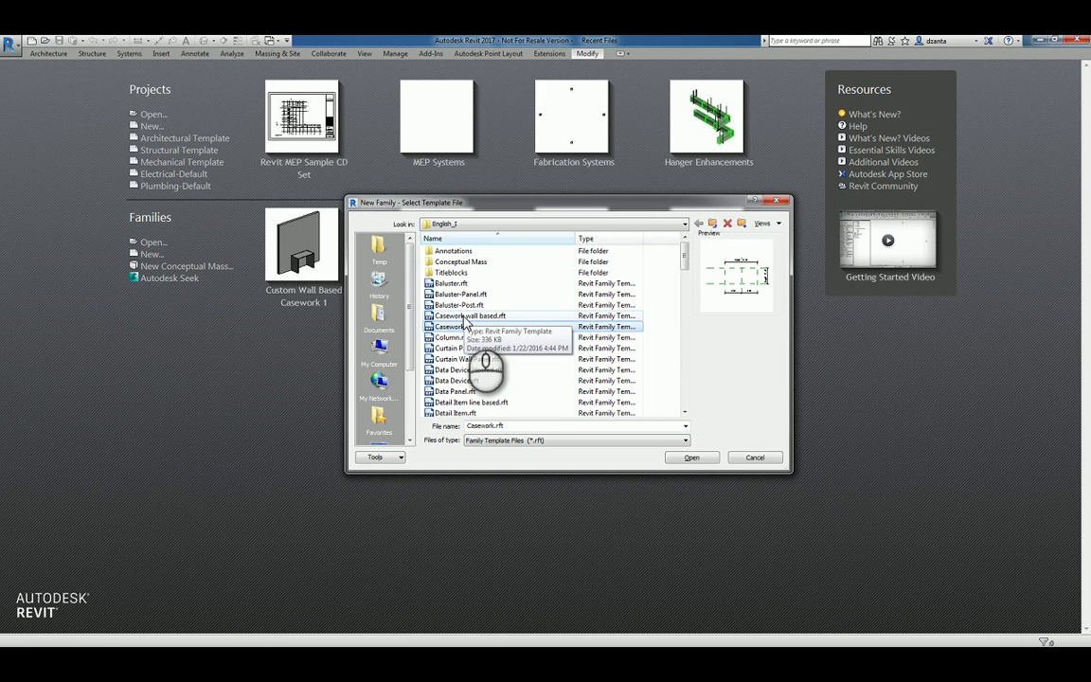
{"action": "left_click", "coordinate": [464, 320]}
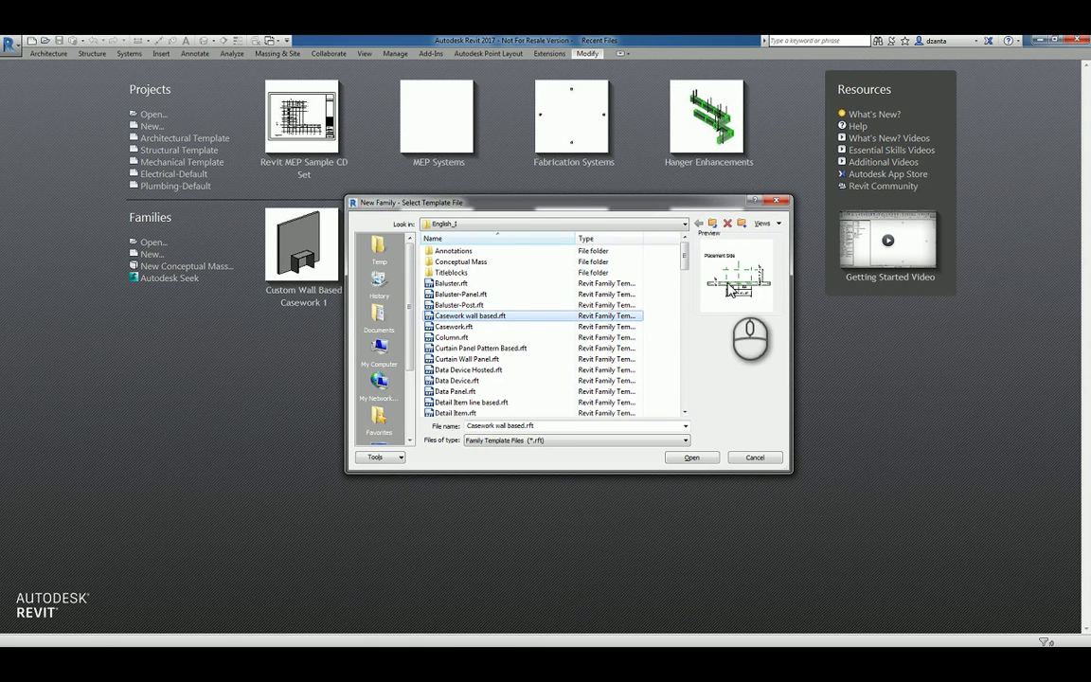
{"action": "left_click", "coordinate": [477, 328]}
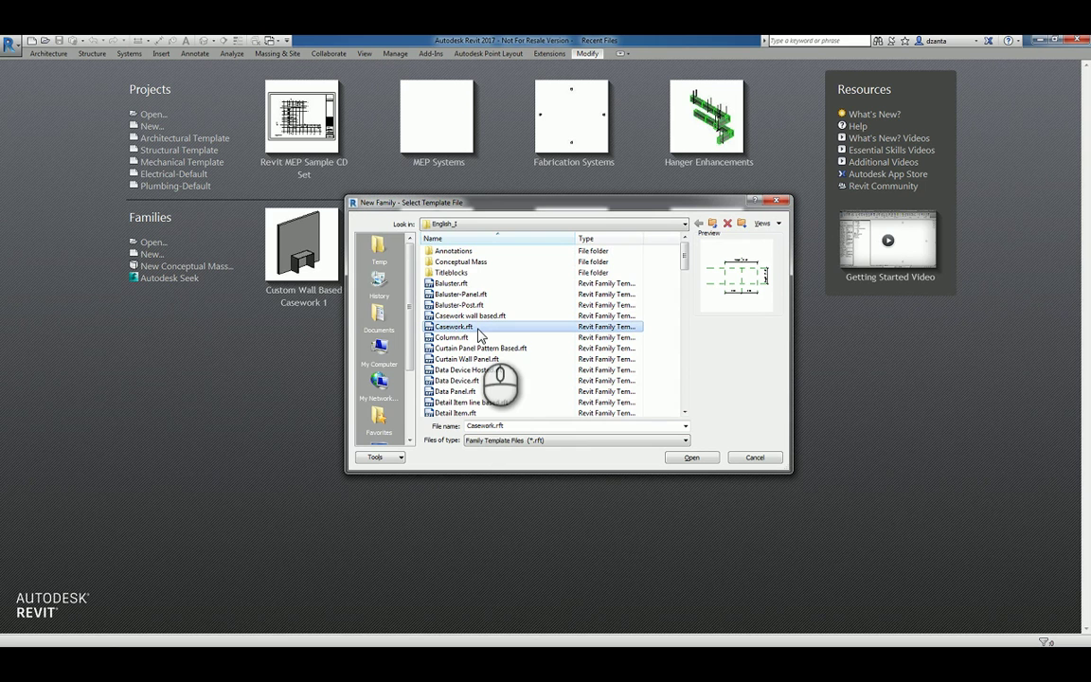
{"action": "left_click", "coordinate": [691, 457]}
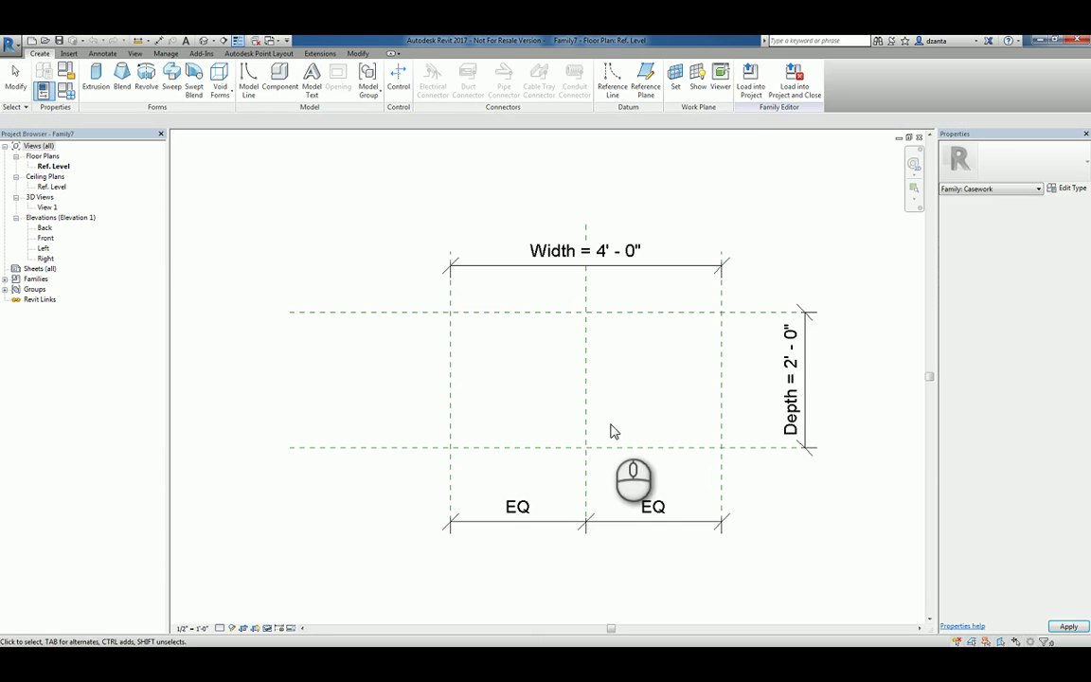
{"action": "left_click", "coordinate": [676, 311]}
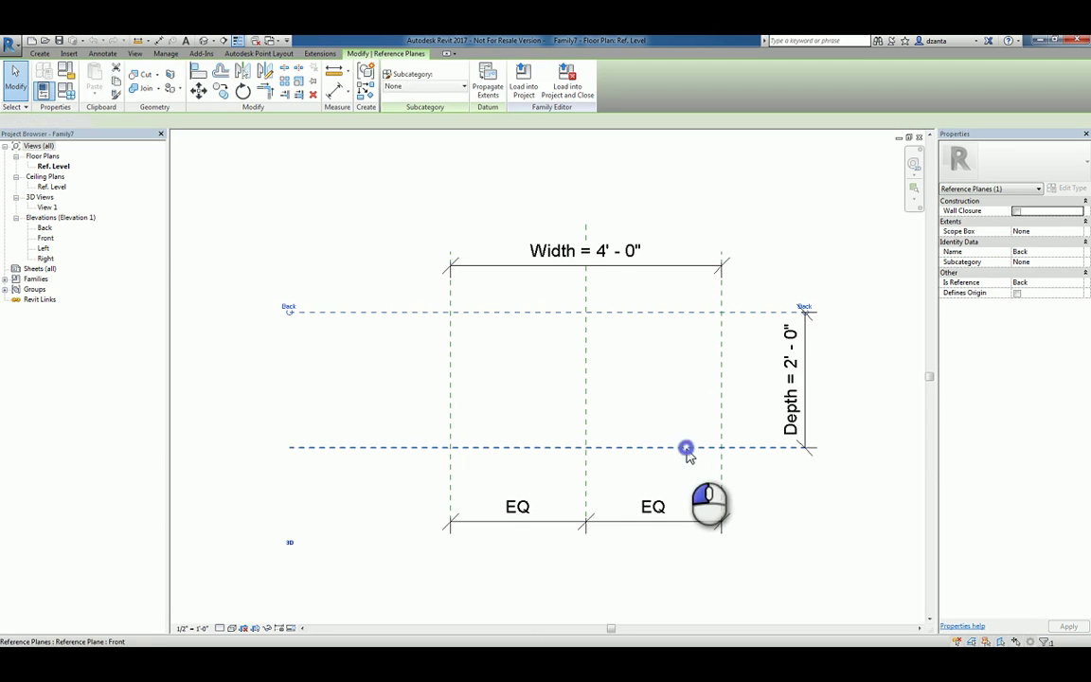
{"action": "left_click", "coordinate": [687, 448]}
{"action": "left_click", "coordinate": [669, 360]}
{"action": "left_click", "coordinate": [721, 325]}
{"action": "left_click", "coordinate": [680, 347]}
{"action": "left_click", "coordinate": [449, 334]}
{"action": "left_click", "coordinate": [485, 346]}
{"action": "left_click", "coordinate": [504, 266]}
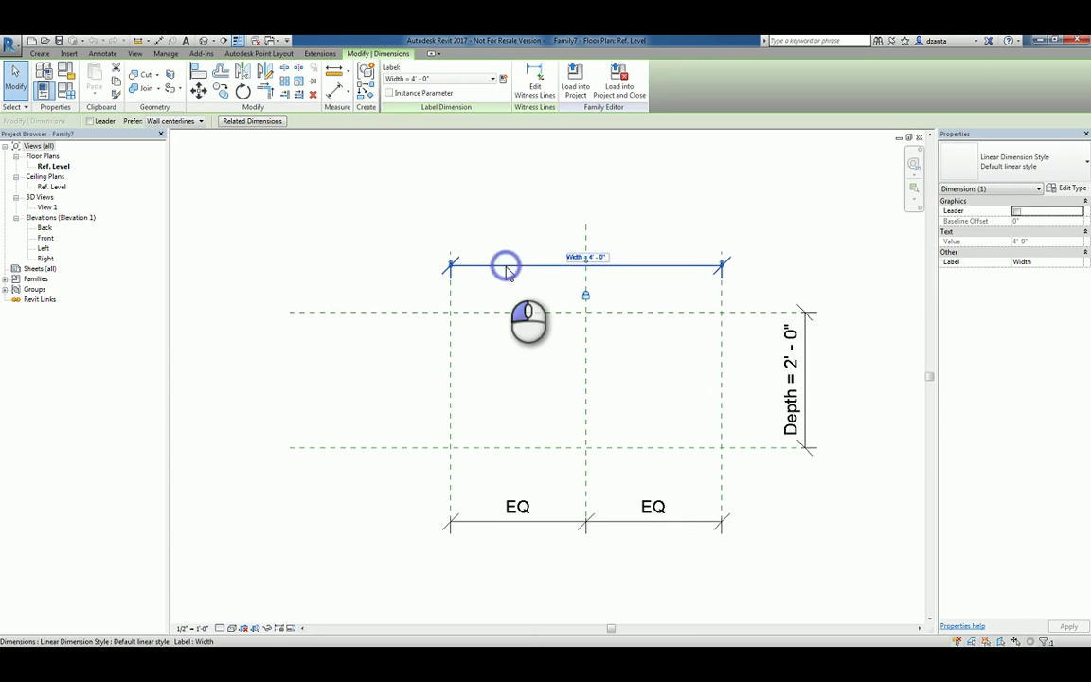
{"action": "left_click", "coordinate": [665, 374]}
{"action": "left_click", "coordinate": [720, 343]}
{"action": "left_click", "coordinate": [736, 325]}
{"action": "left_click", "coordinate": [739, 312]}
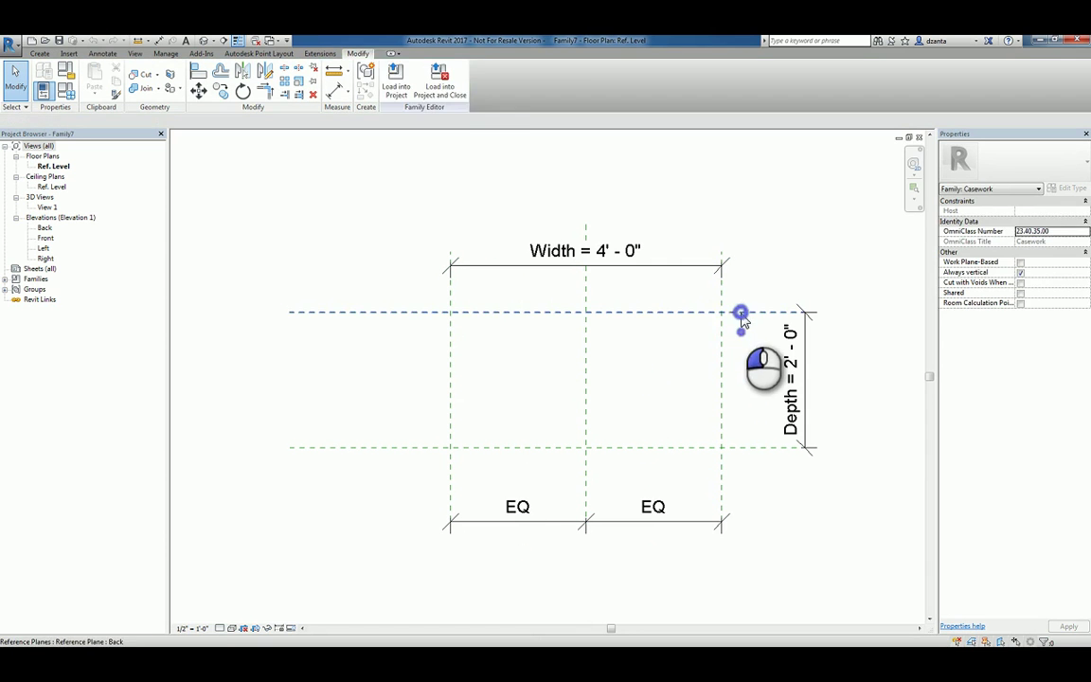
{"action": "left_click", "coordinate": [751, 329]}
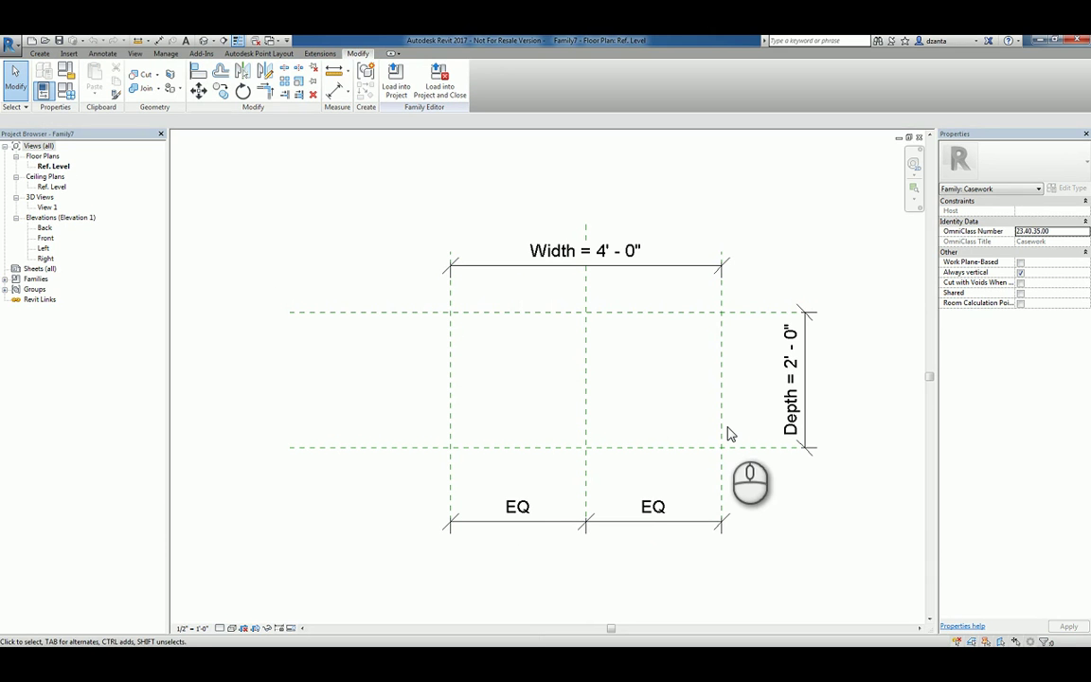
Switch to the Front elevation and centre its reference planes in the view
{"action": "left_click", "coordinate": [46, 238]}
{"action": "left_click", "coordinate": [46, 238]}
{"action": "scroll", "coordinate": [457, 371], "scroll_direction": "down", "scroll_amount": 3}
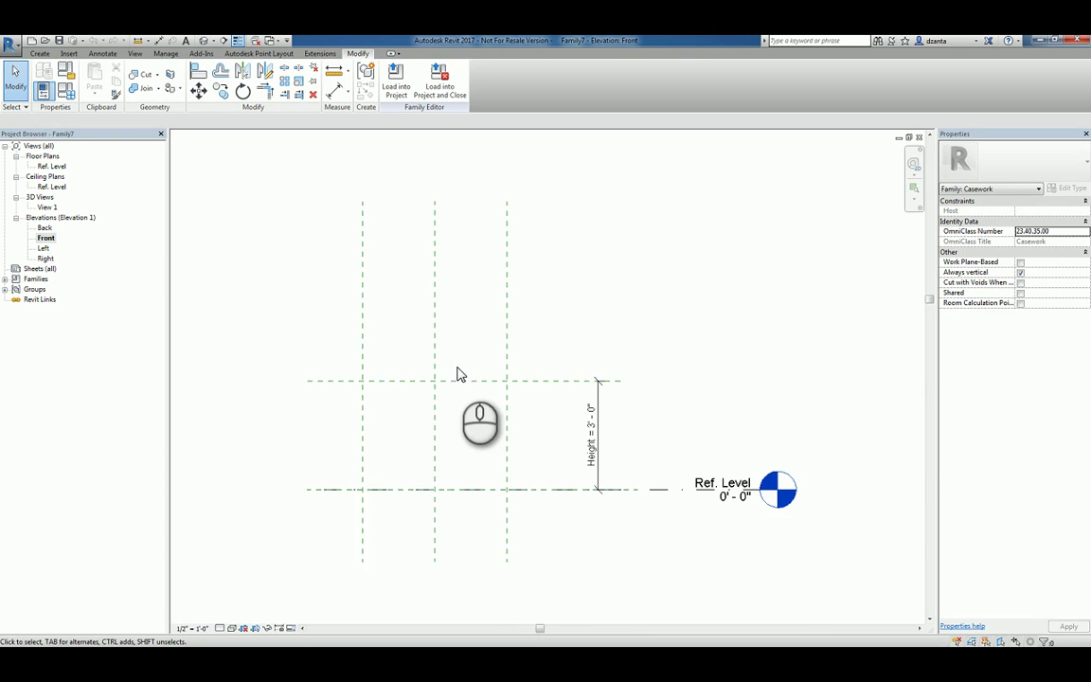
{"action": "scroll", "coordinate": [414, 469], "scroll_direction": "up", "scroll_amount": 1}
{"action": "middle_click_drag", "start_coordinate": [413, 469], "coordinate": [475, 437]}
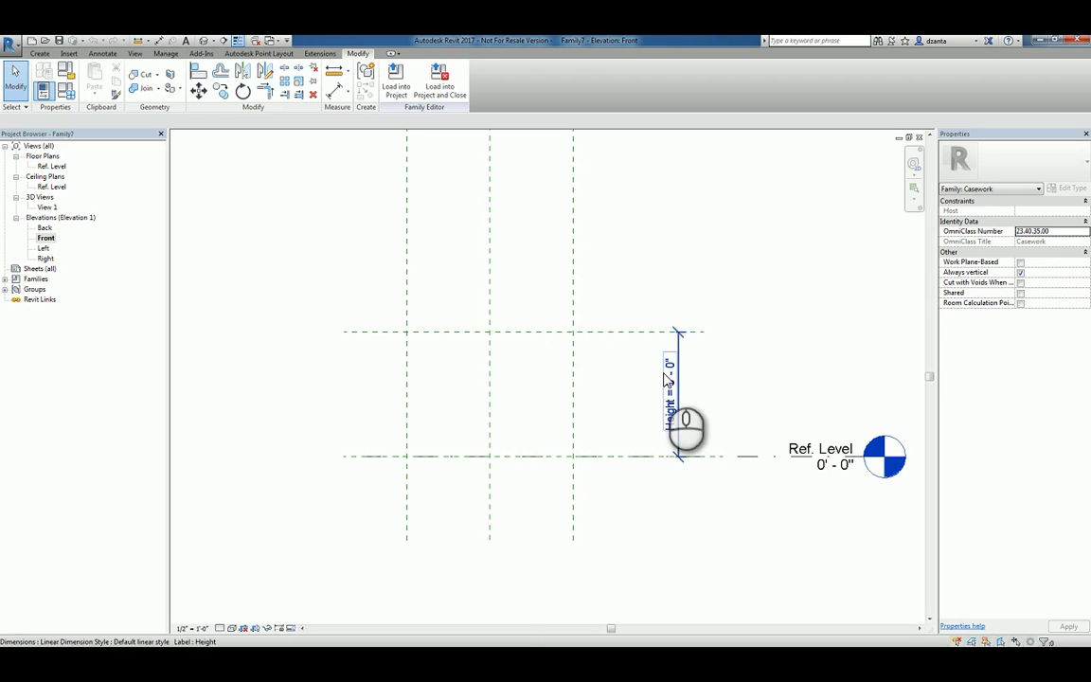
Inspect the Top, Right and Left reference planes, then zoom in and recentre them
{"action": "left_click", "coordinate": [624, 333]}
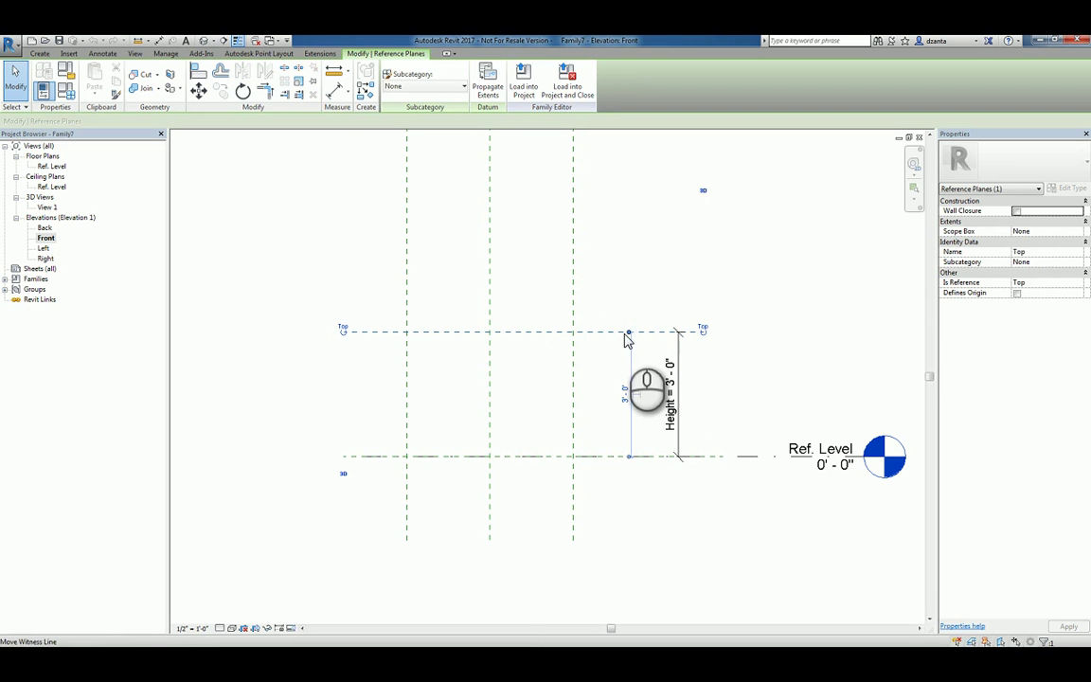
{"action": "left_click", "coordinate": [604, 419]}
{"action": "left_click", "coordinate": [574, 306]}
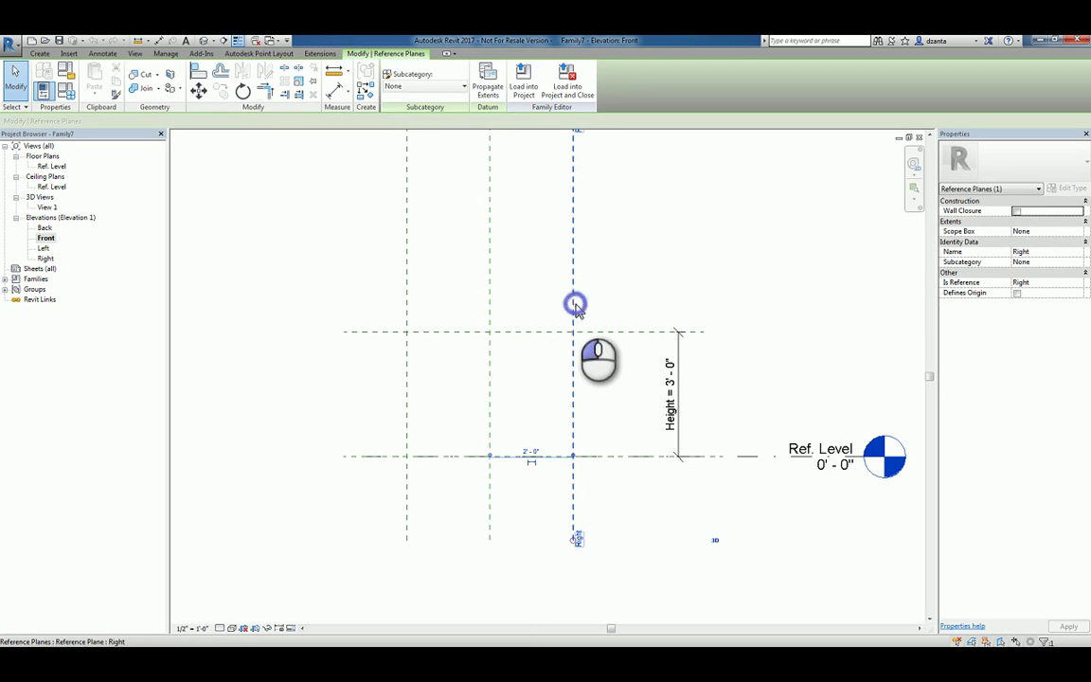
{"action": "left_click", "coordinate": [533, 292]}
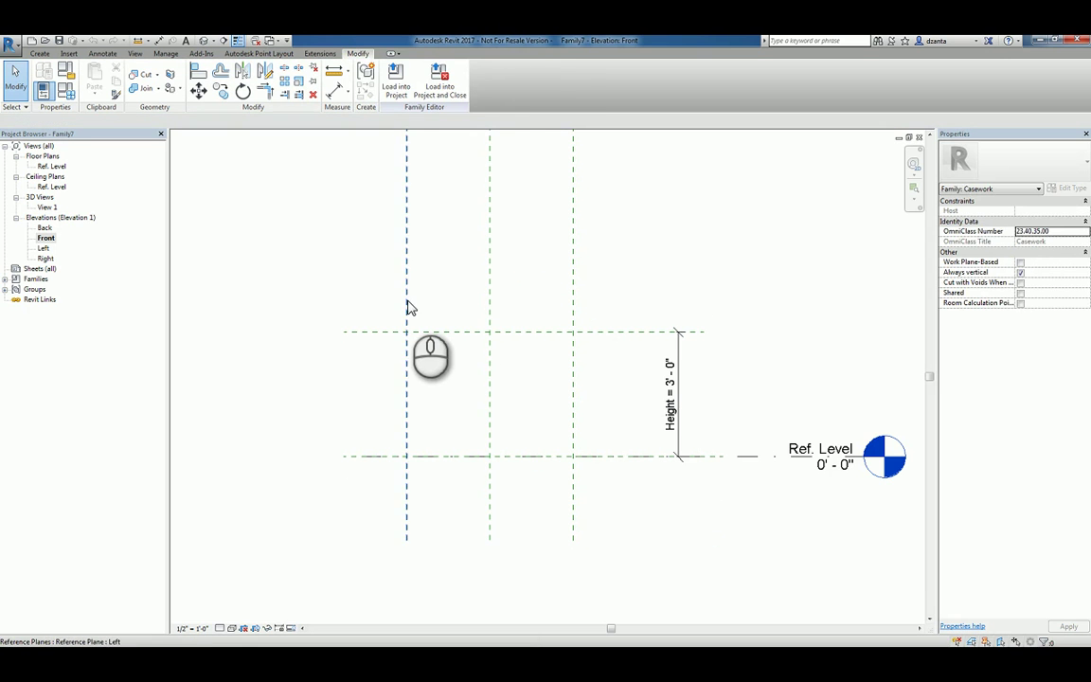
{"action": "left_click", "coordinate": [408, 305]}
{"action": "left_click", "coordinate": [382, 293]}
{"action": "scroll", "coordinate": [344, 394], "scroll_direction": "up", "scroll_amount": 2}
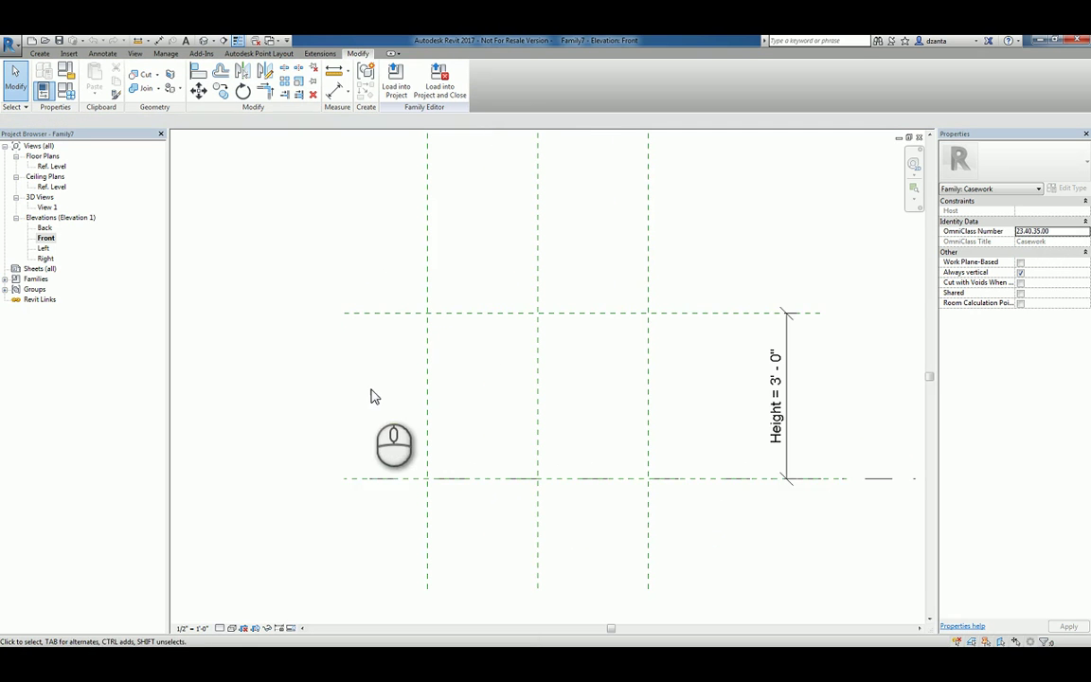
{"action": "scroll", "coordinate": [596, 423], "scroll_direction": "up", "scroll_amount": 1}
{"action": "middle_click_drag", "start_coordinate": [597, 423], "coordinate": [616, 414]}
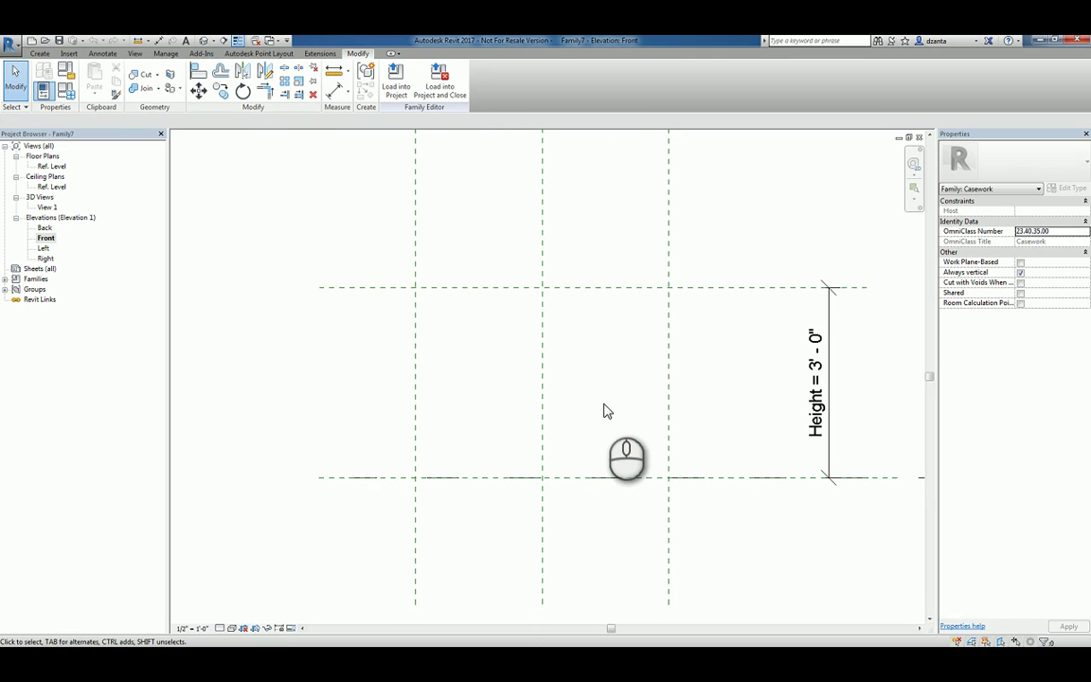
Sketch a rectangular extrusion from the top-left to bottom-right reference plane intersections
{"action": "left_click", "coordinate": [40, 54]}
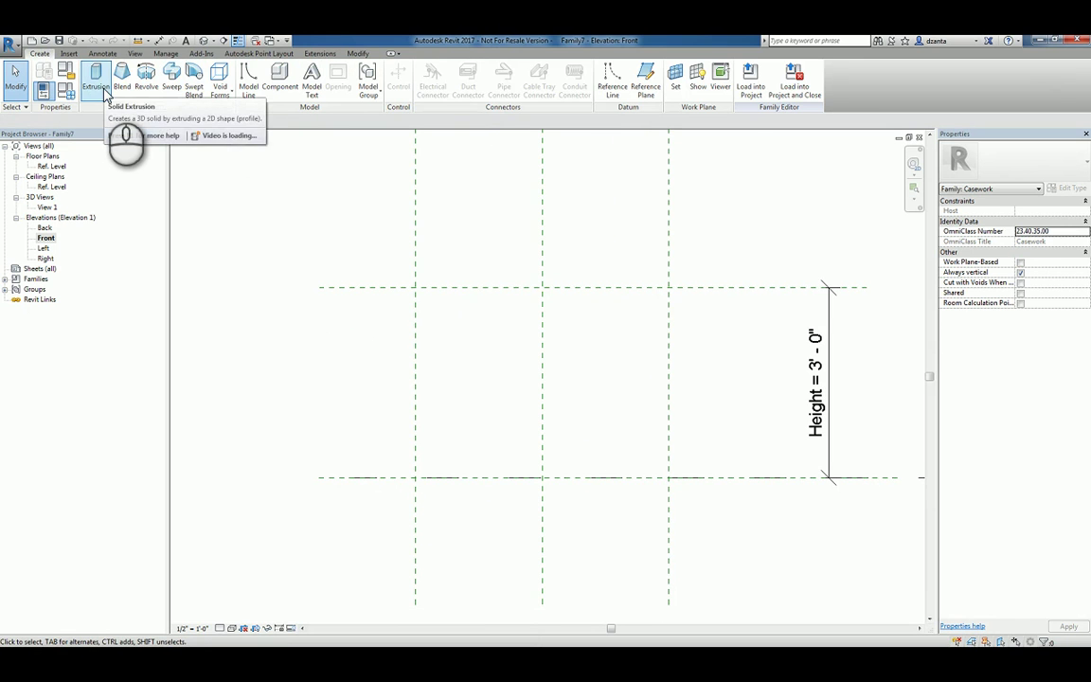
{"action": "left_click", "coordinate": [98, 85]}
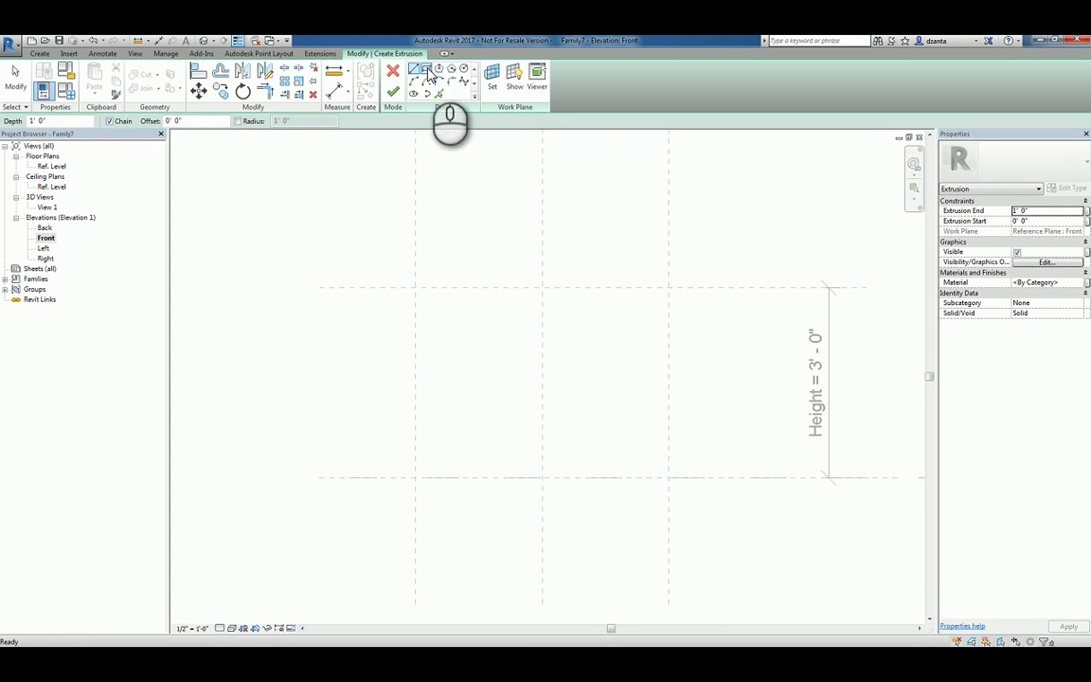
{"action": "left_click", "coordinate": [428, 74]}
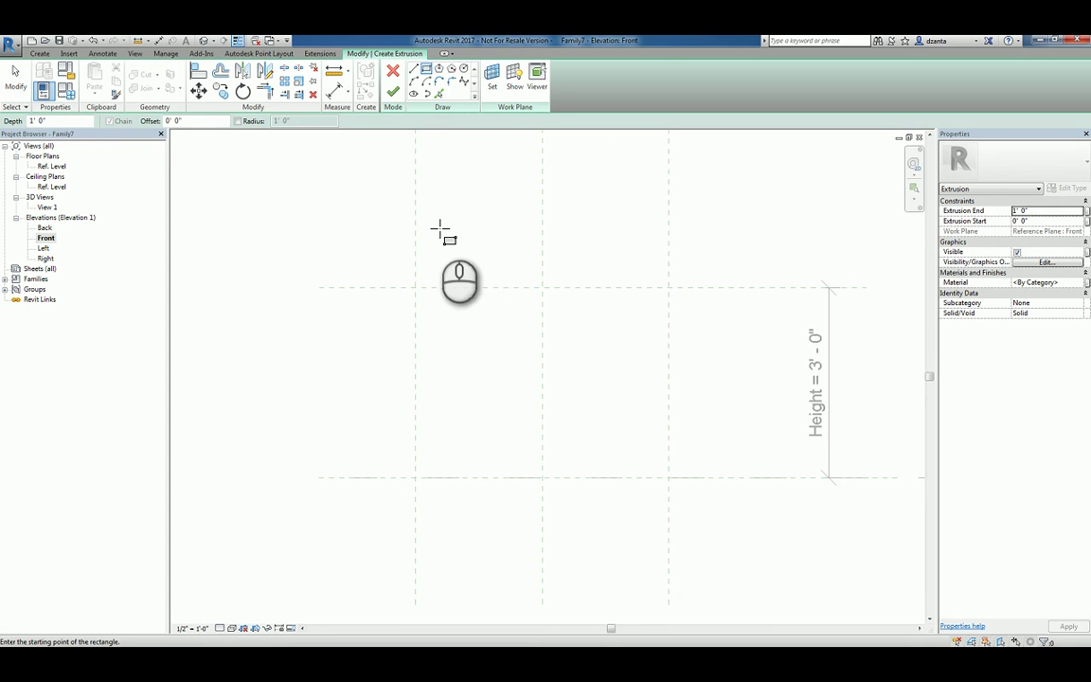
{"action": "left_click", "coordinate": [414, 287]}
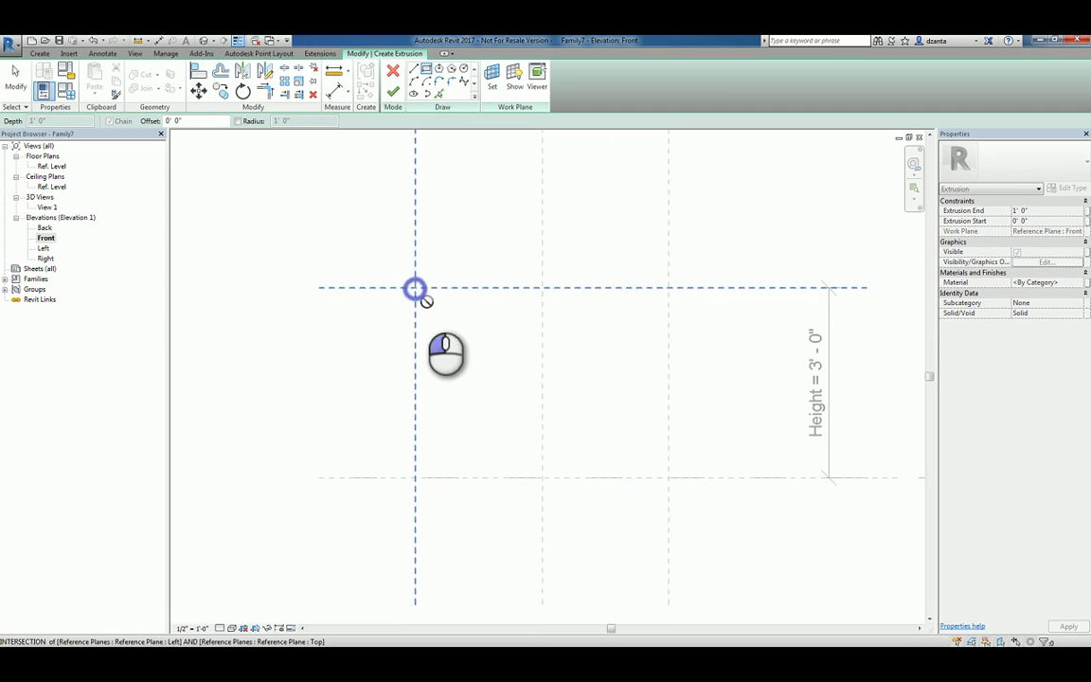
{"action": "left_click", "coordinate": [668, 477]}
Lock all four sketch edges to their planes and finish the 4' by 3' extrusion
{"action": "left_click", "coordinate": [652, 351]}
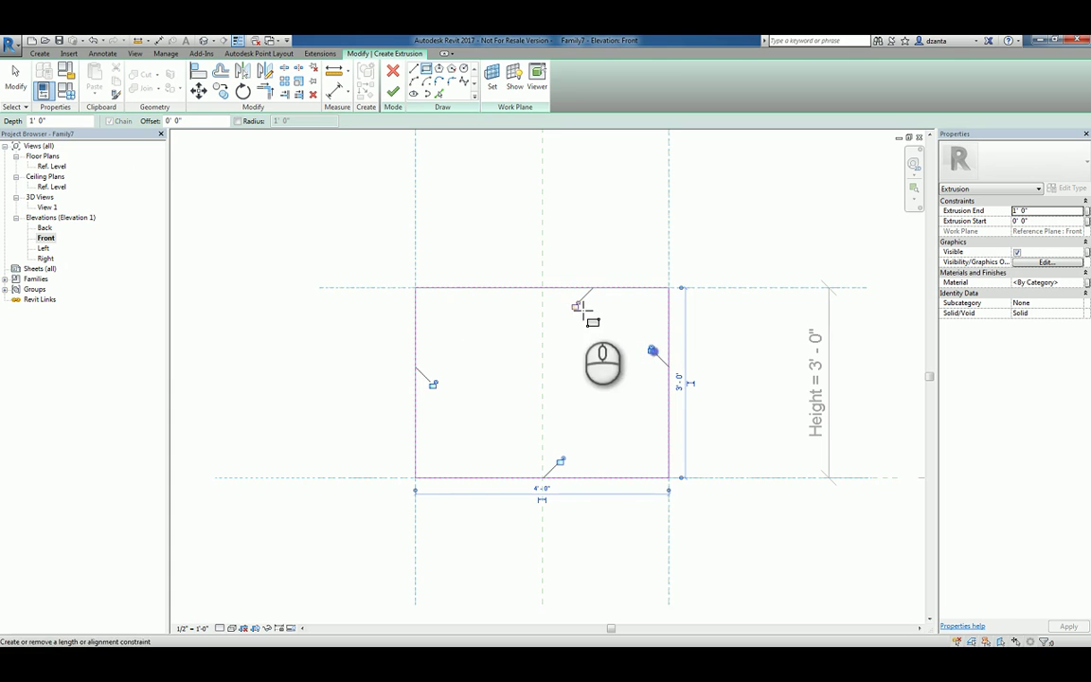
{"action": "left_click", "coordinate": [575, 303]}
{"action": "left_click", "coordinate": [431, 382]}
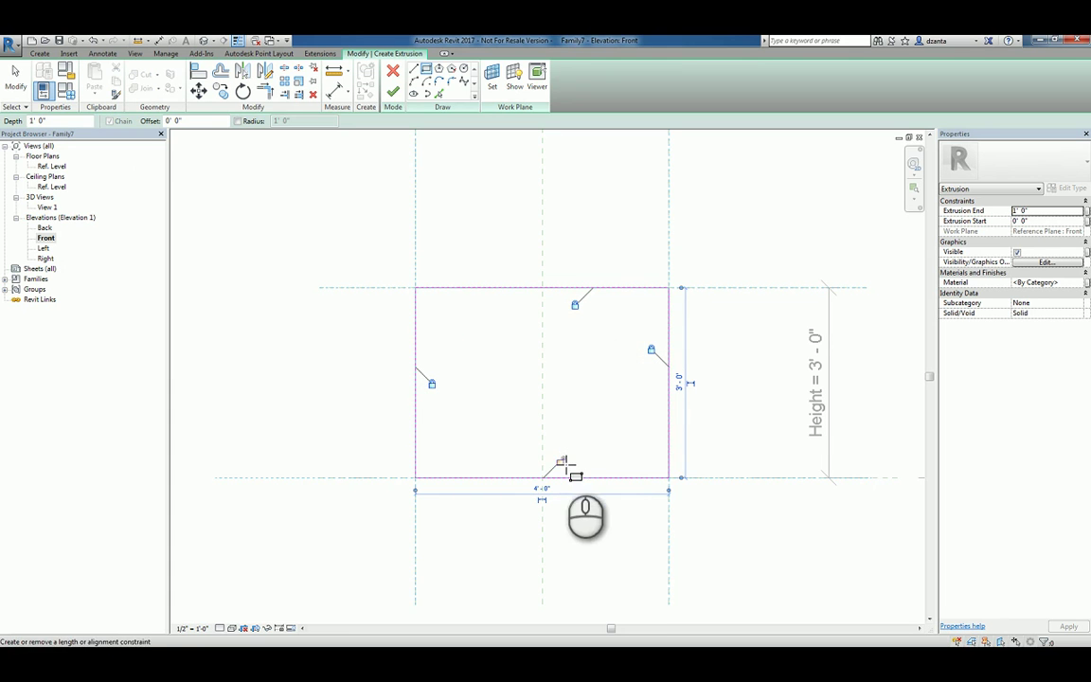
{"action": "left_click", "coordinate": [560, 460]}
{"action": "left_click", "coordinate": [16, 78]}
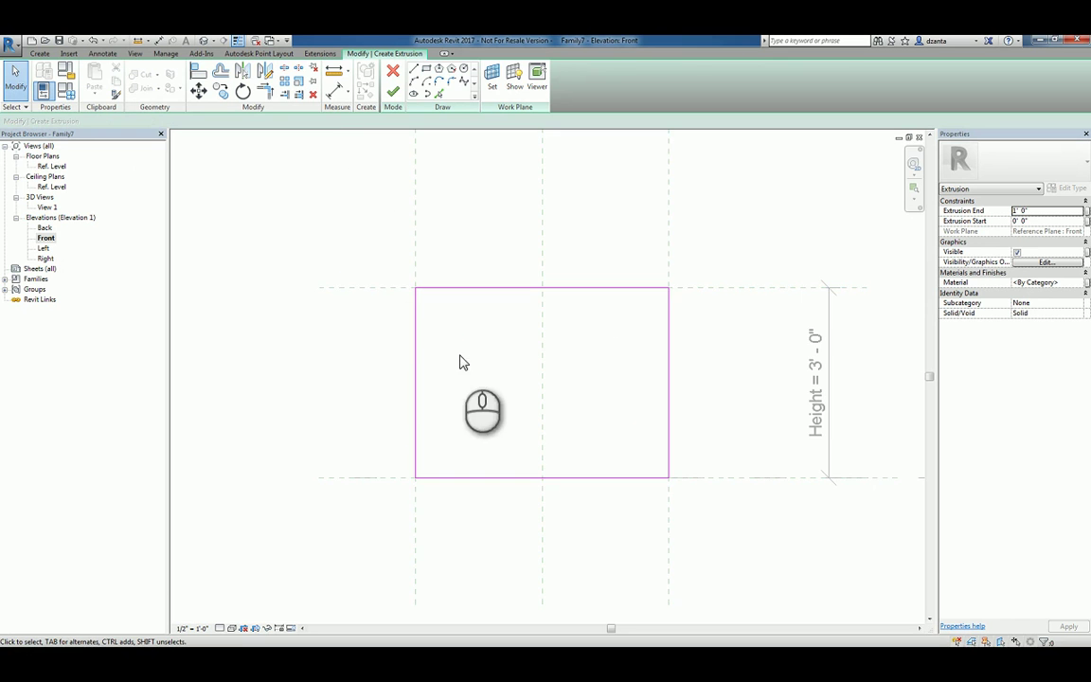
{"action": "scroll", "coordinate": [472, 372], "scroll_direction": "down", "scroll_amount": 3}
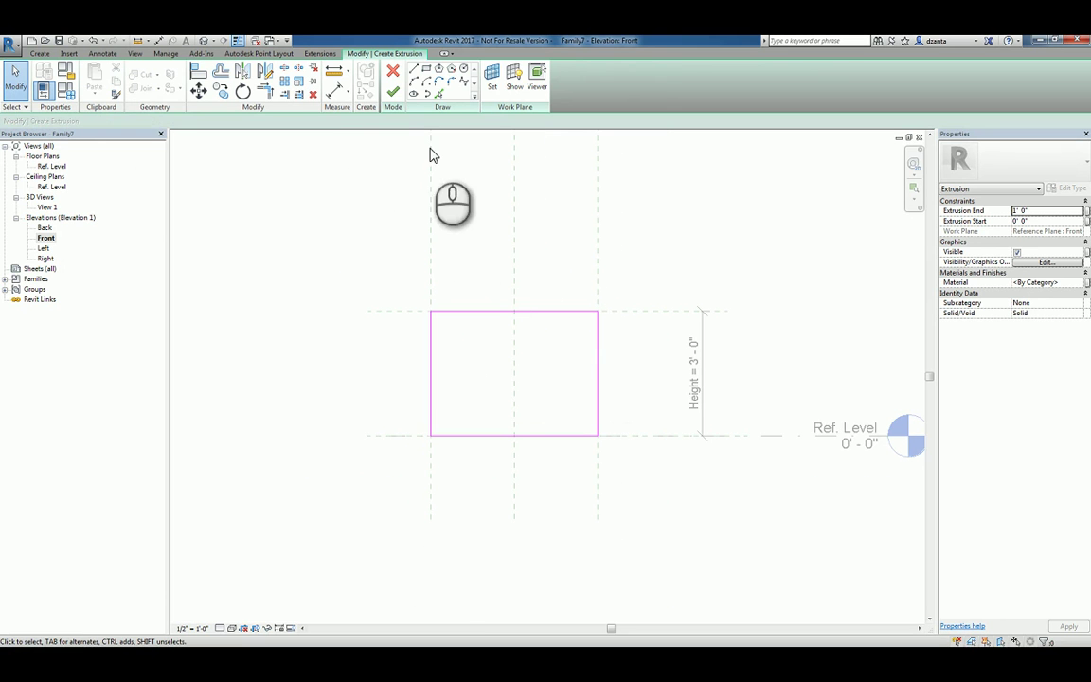
{"action": "left_click", "coordinate": [393, 92]}
Move to the Ref. Level floor plan and check the box against the back reference plane
{"action": "left_click", "coordinate": [260, 226]}
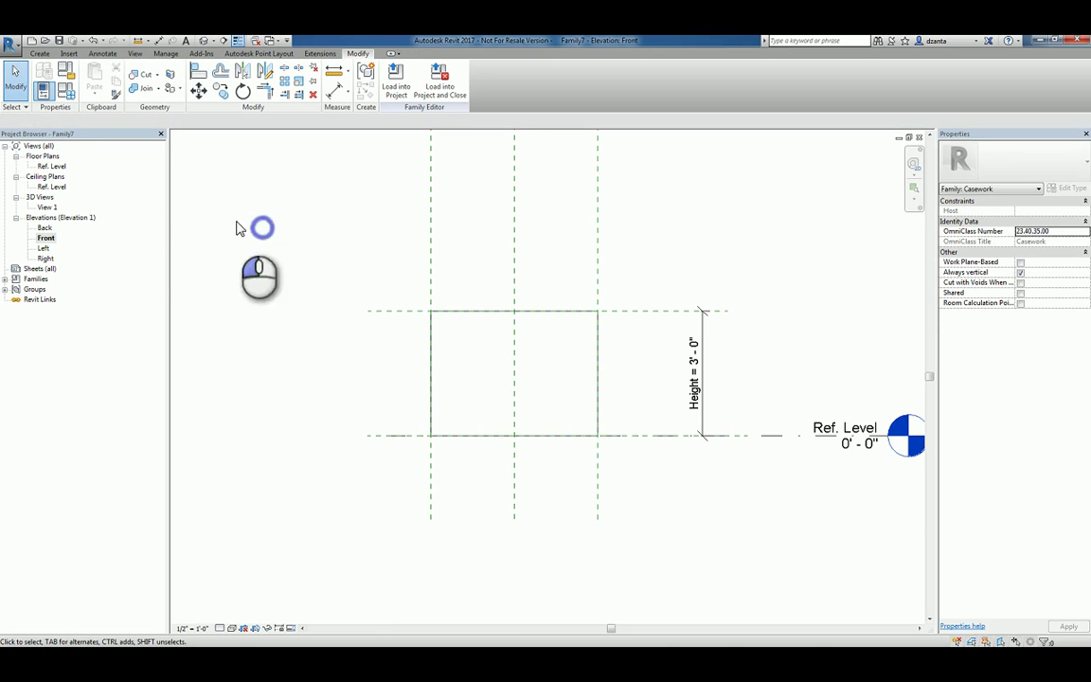
{"action": "left_click", "coordinate": [52, 166]}
{"action": "left_click", "coordinate": [52, 167]}
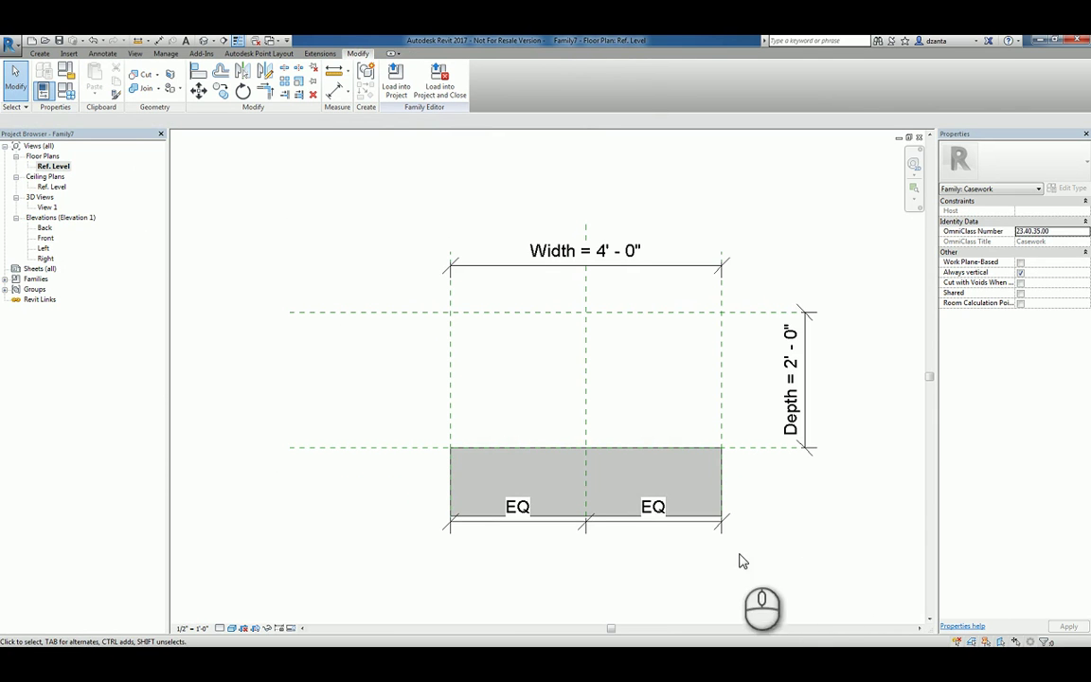
{"action": "left_click", "coordinate": [600, 492]}
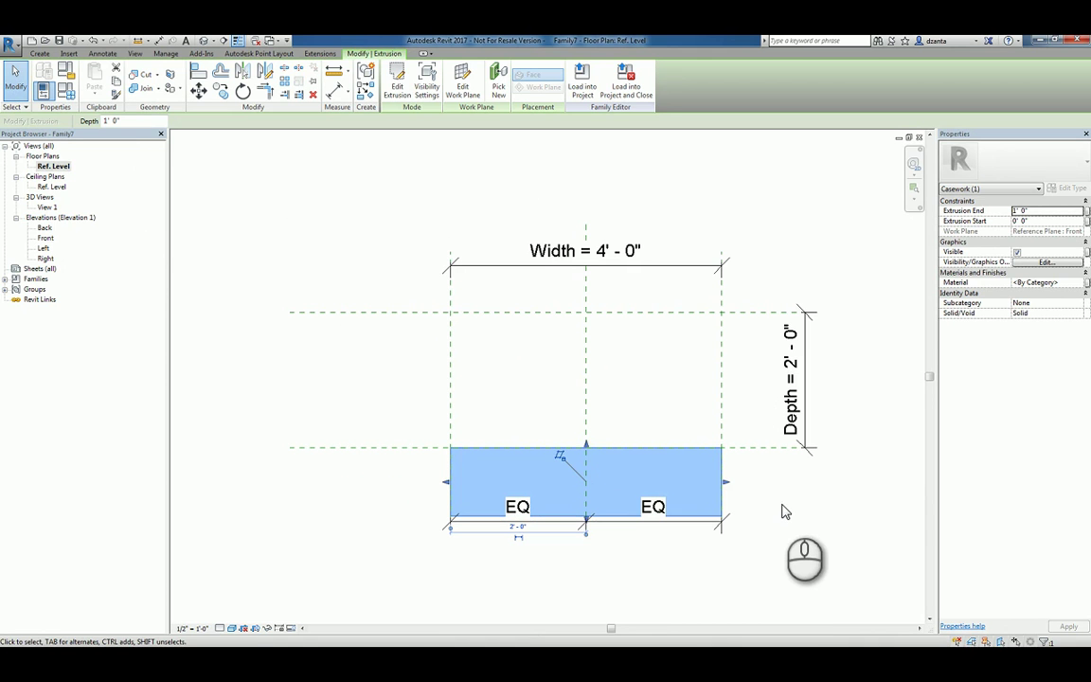
{"action": "left_click", "coordinate": [763, 321]}
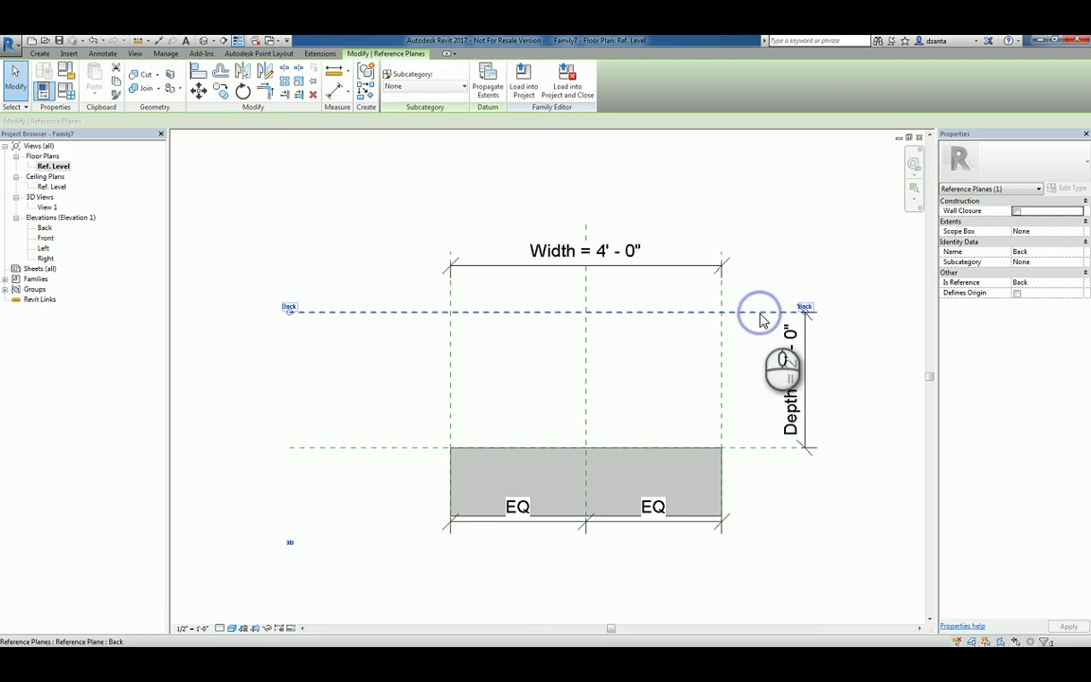
{"action": "left_click", "coordinate": [755, 417]}
Stretch the box back to the rear plane and front to the front plane, locking it
{"action": "left_click", "coordinate": [688, 463]}
{"action": "left_click_drag", "start_coordinate": [586, 449], "coordinate": [591, 318]}
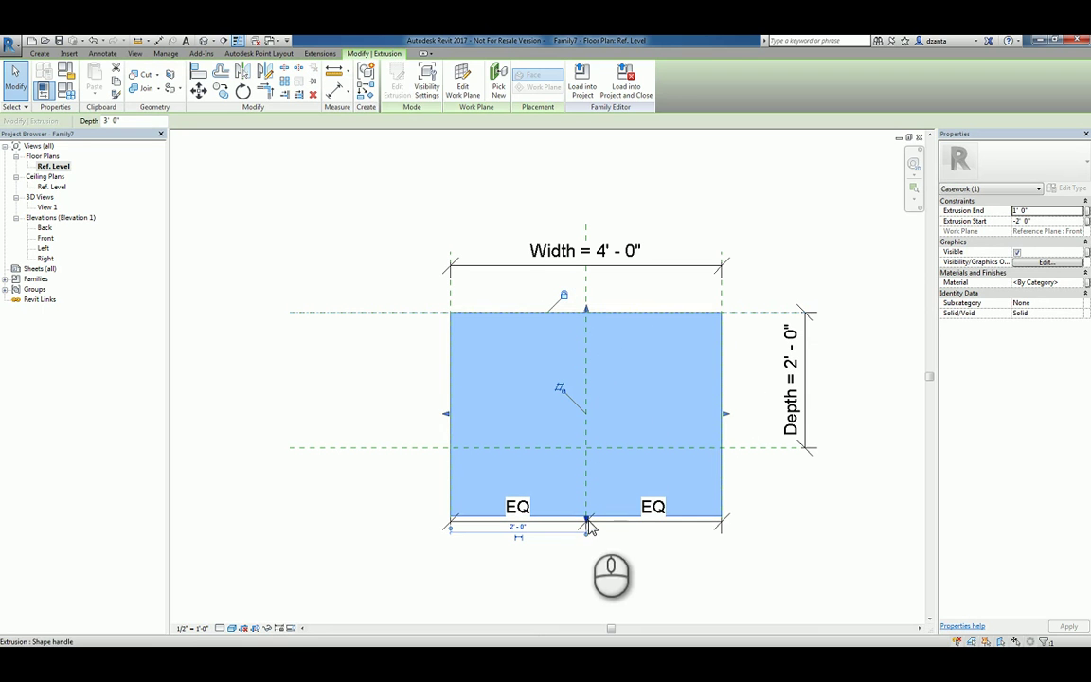
{"action": "left_click_drag", "start_coordinate": [585, 517], "coordinate": [585, 449]}
{"action": "left_click", "coordinate": [527, 463]}
{"action": "left_click", "coordinate": [769, 499]}
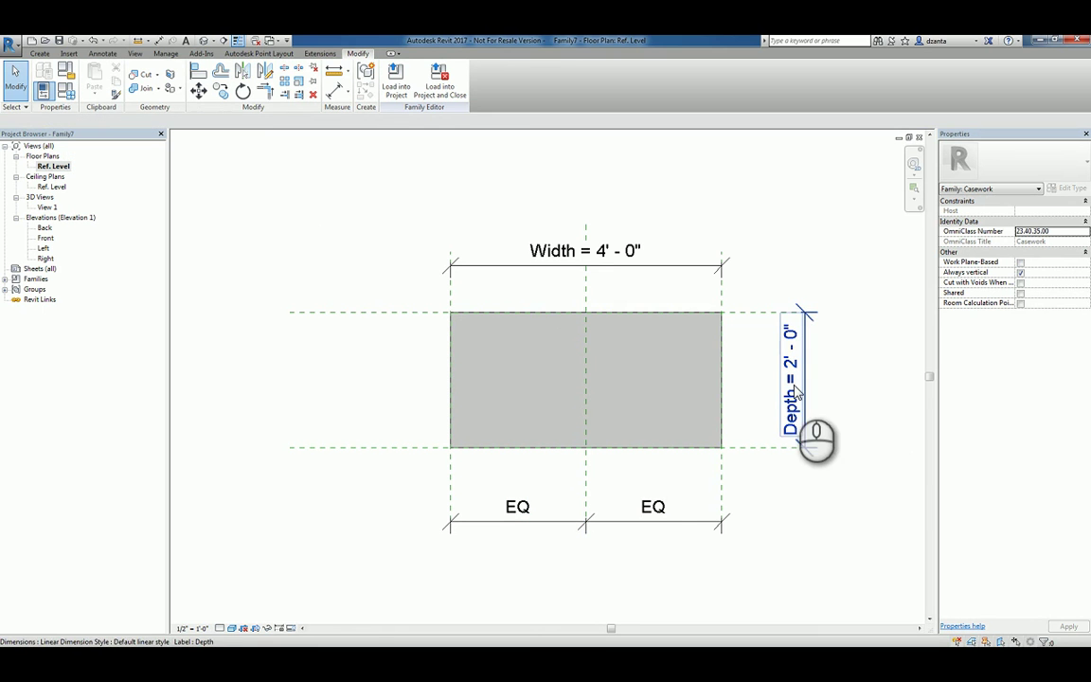
Flex the right reference plane to confirm the box follows it
{"action": "left_click", "coordinate": [719, 300]}
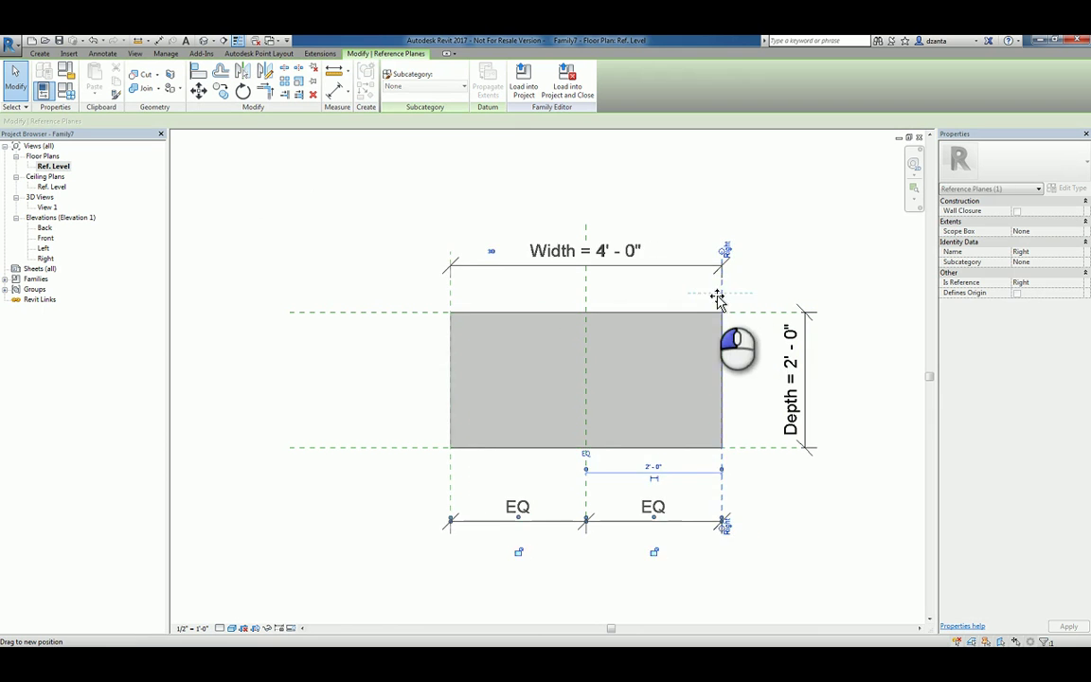
{"action": "mouse_move", "coordinate": [718, 299]}
{"action": "left_mouse_down"}
{"action": "mouse_move", "coordinate": [750, 297]}
{"action": "mouse_move", "coordinate": [708, 295]}
{"action": "mouse_move", "coordinate": [723, 295]}
{"action": "left_mouse_up"}
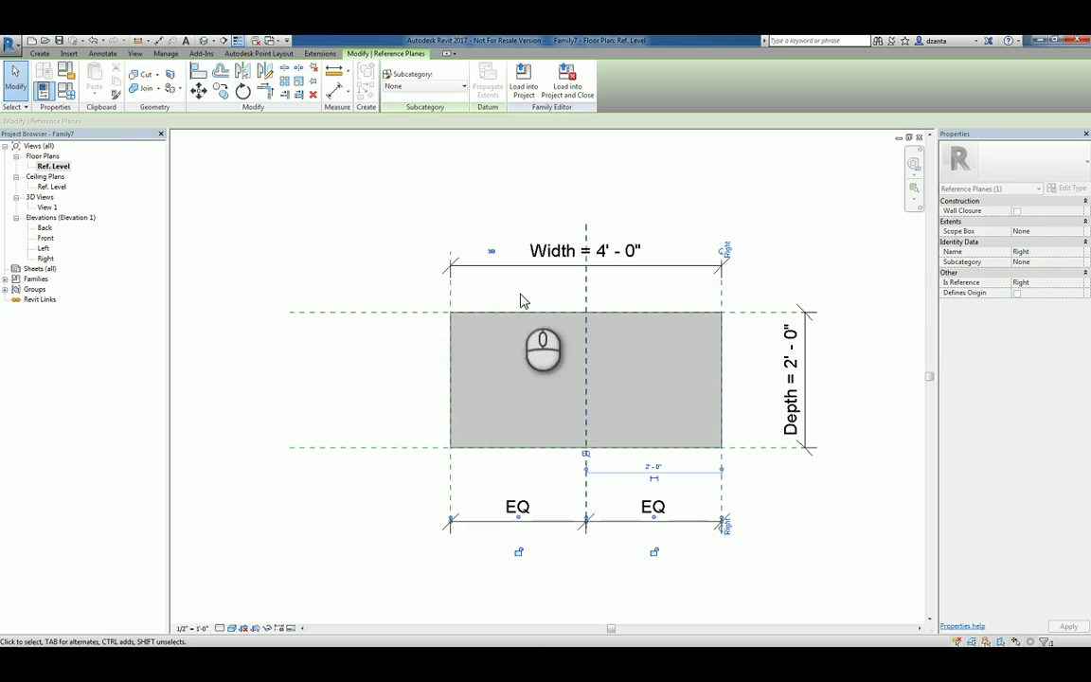
{"action": "left_click", "coordinate": [372, 259]}
In Family Types, set Width 5' 0", Height 6' 0" and Depth 1' 6" and apply
{"action": "left_click", "coordinate": [65, 90]}
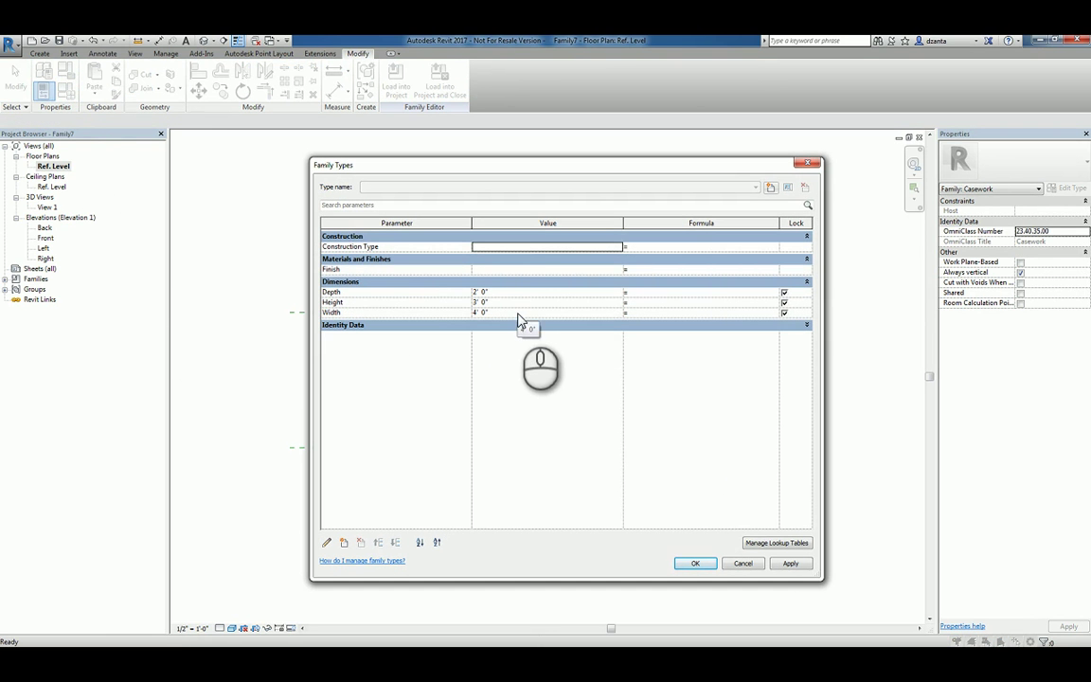
{"action": "left_click", "coordinate": [521, 314]}
{"action": "type", "text": "55"}
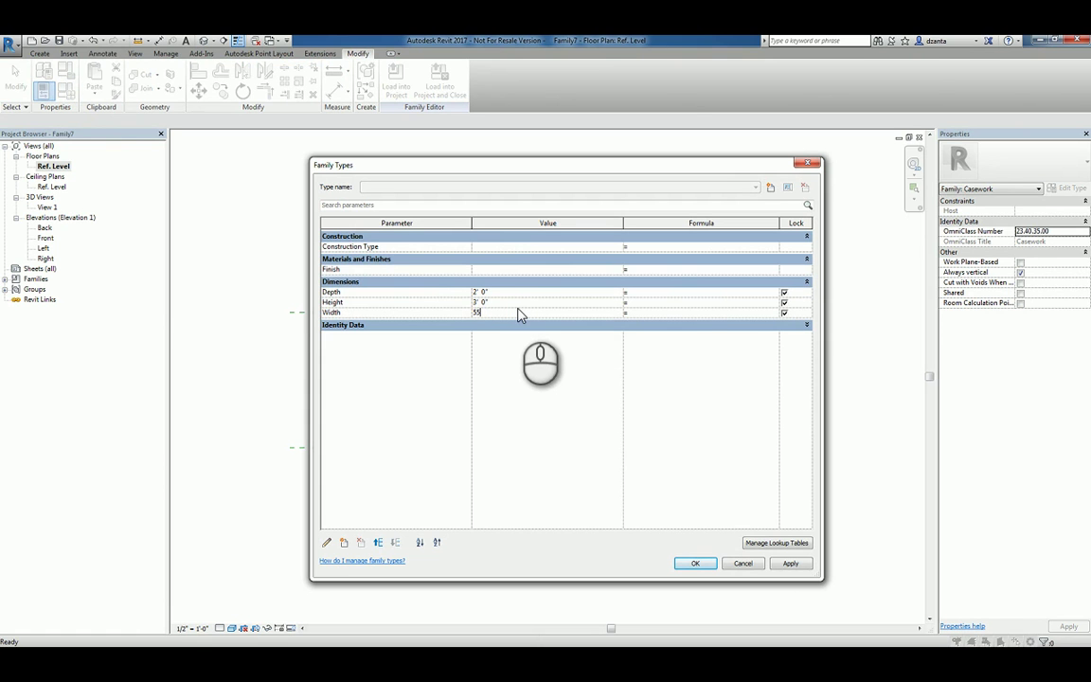
{"action": "left_click", "coordinate": [502, 302]}
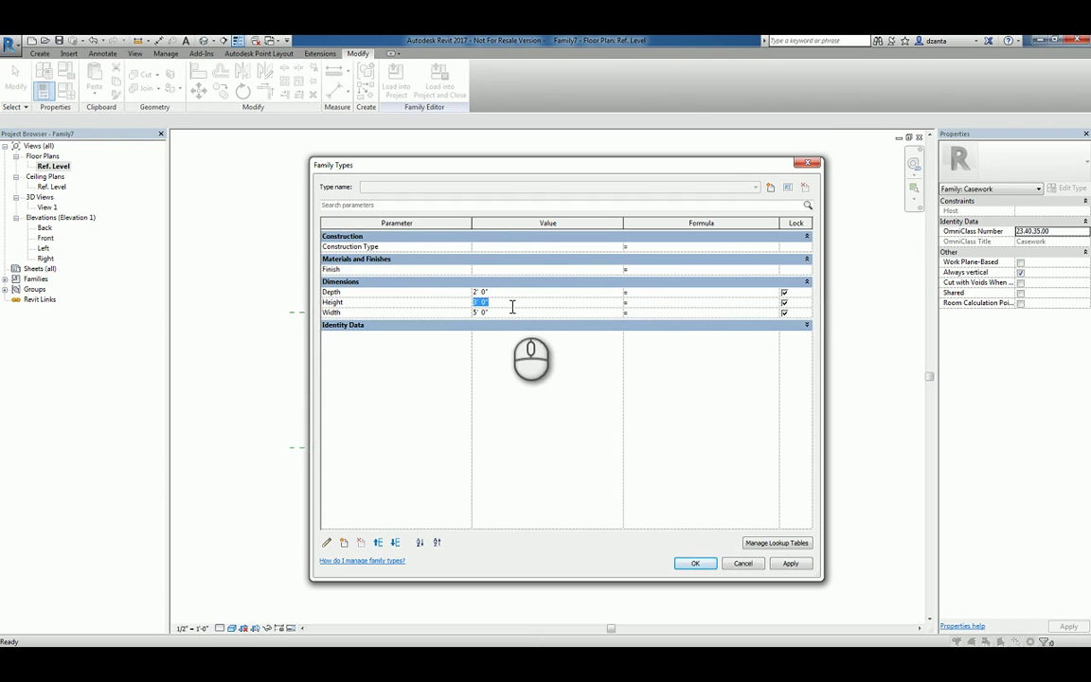
{"action": "type", "text": "2"}
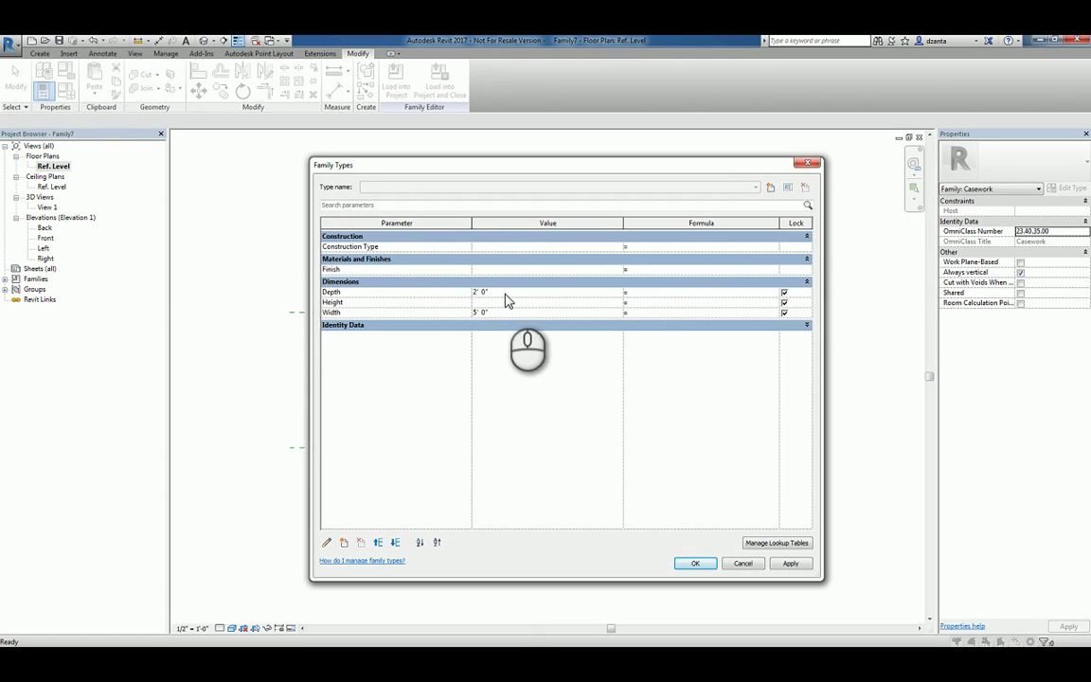
{"action": "left_click", "coordinate": [507, 295]}
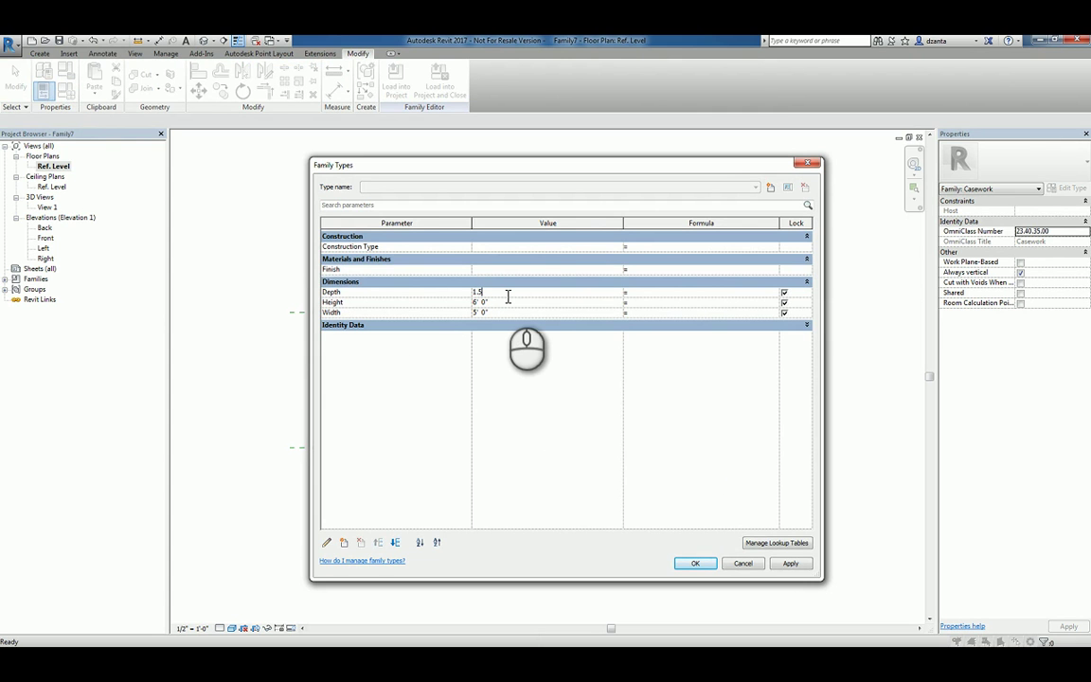
{"action": "left_click", "coordinate": [531, 405]}
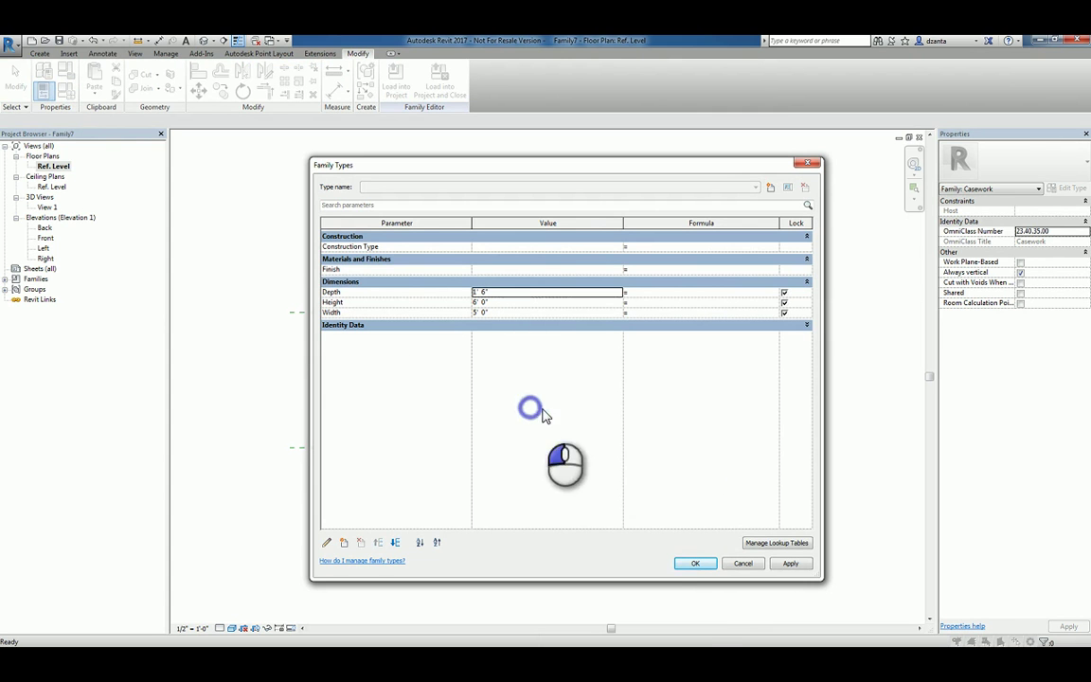
{"action": "left_click", "coordinate": [695, 564]}
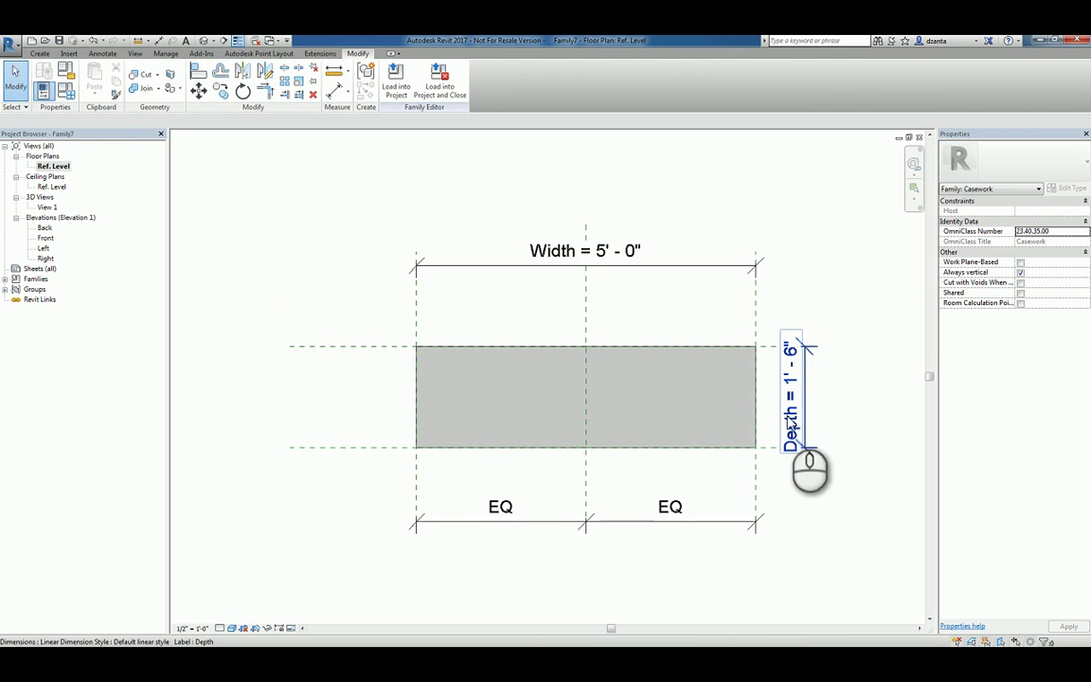
View the resized box in the Front elevation, review Family Types unchanged, and shade it
{"action": "double_click", "coordinate": [45, 238]}
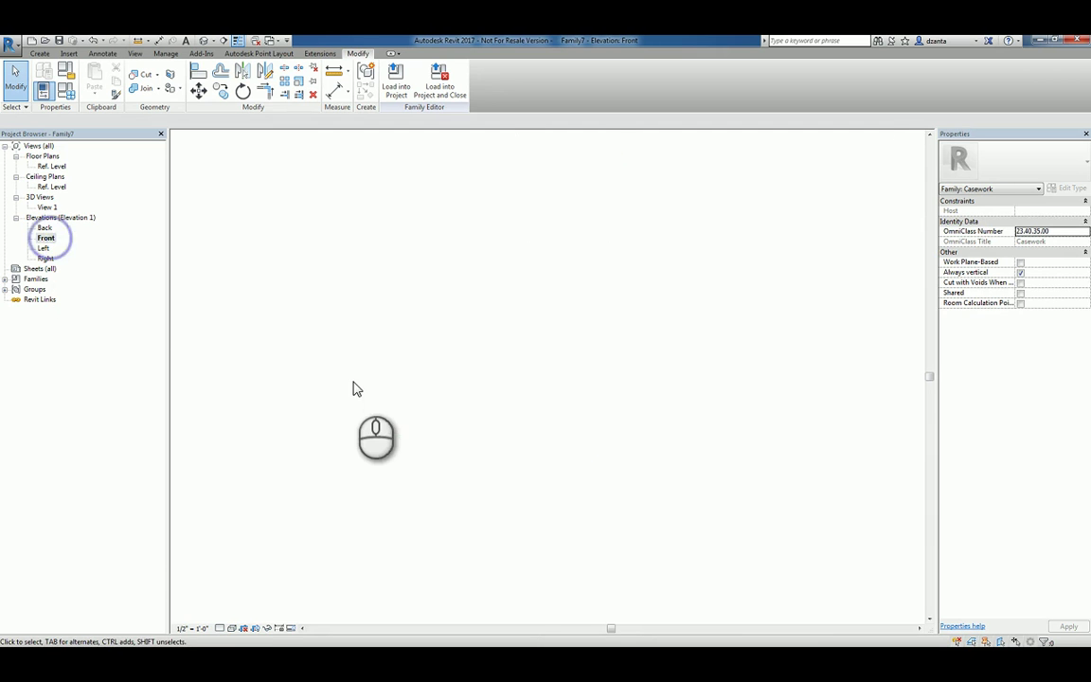
{"action": "middle_click_drag", "start_coordinate": [611, 376], "coordinate": [655, 377]}
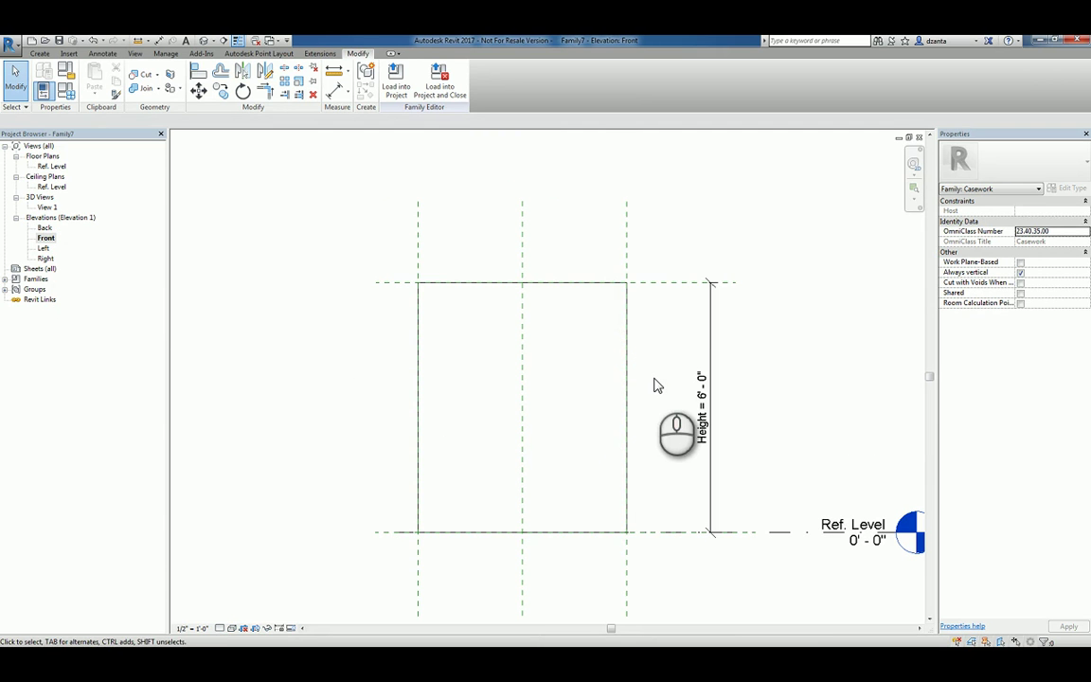
{"action": "left_click", "coordinate": [43, 90]}
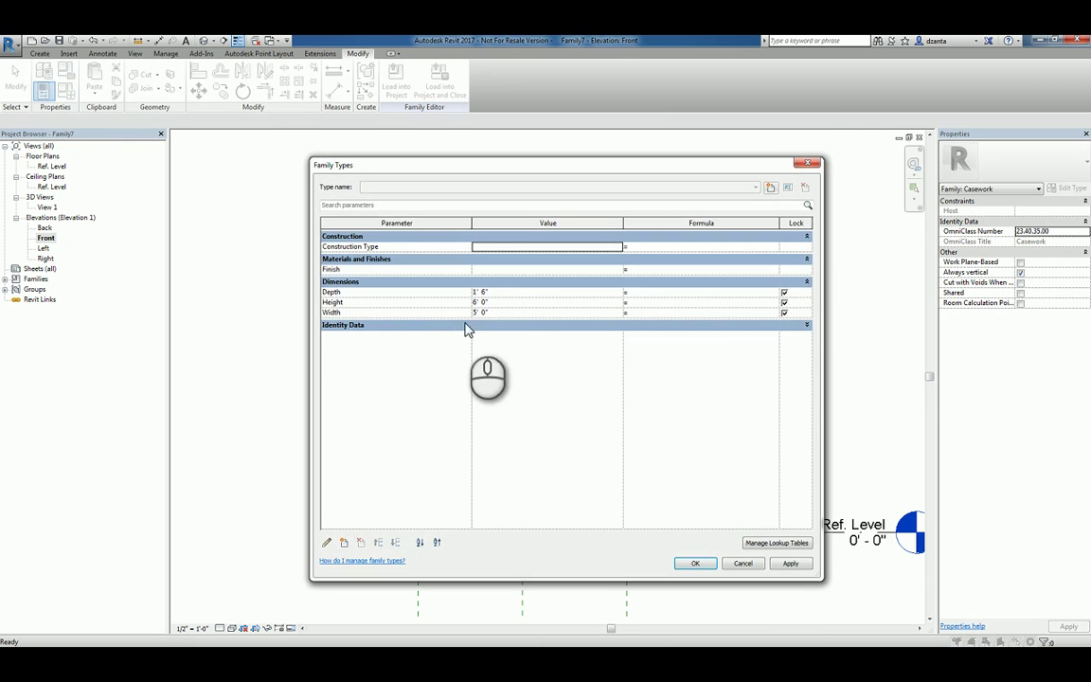
{"action": "left_click", "coordinate": [742, 563]}
{"action": "key", "text": "d"}
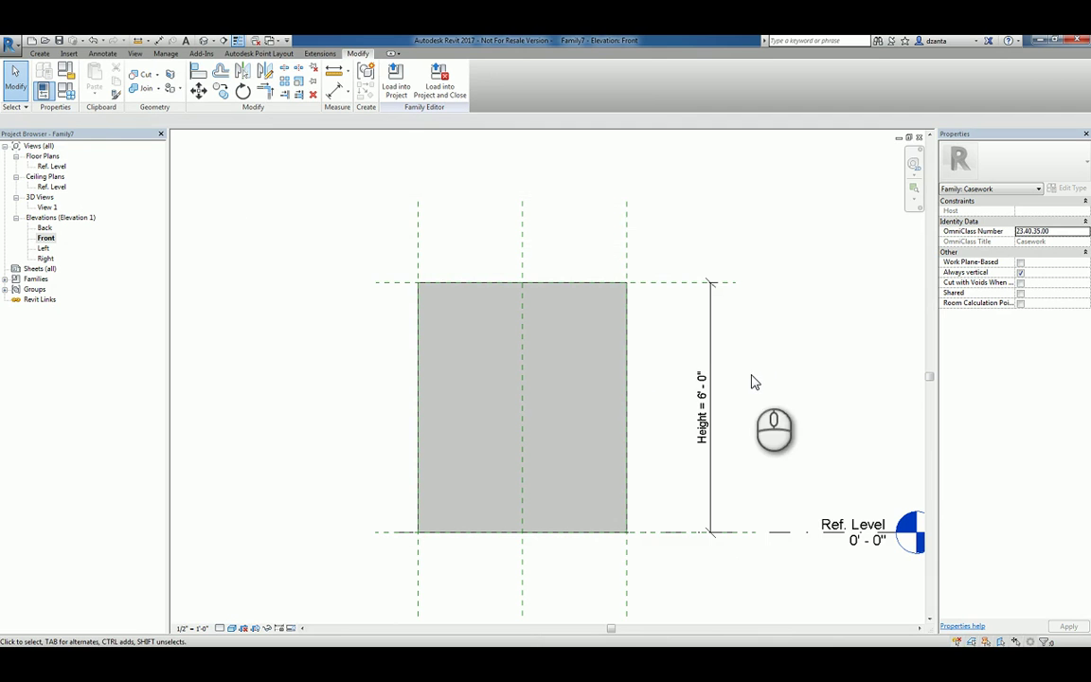
{"action": "left_click", "coordinate": [203, 41]}
Shade and close the 3D view, then reset Height 3', Width 4' and Depth 2'
{"action": "key", "text": "d"}
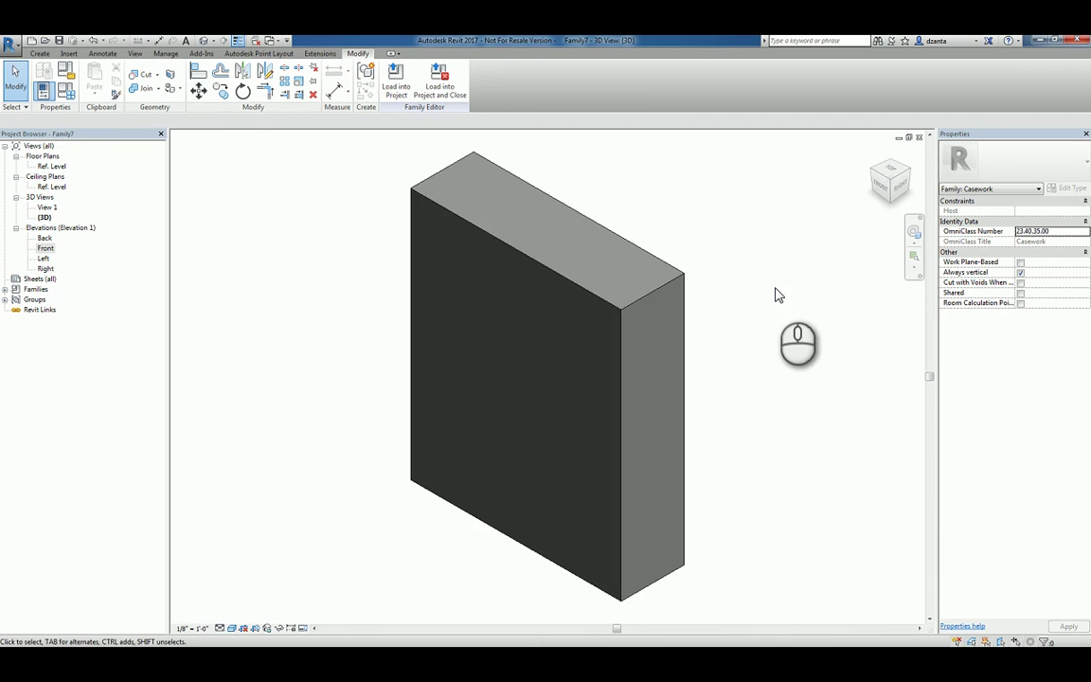
{"action": "left_click", "coordinate": [919, 138]}
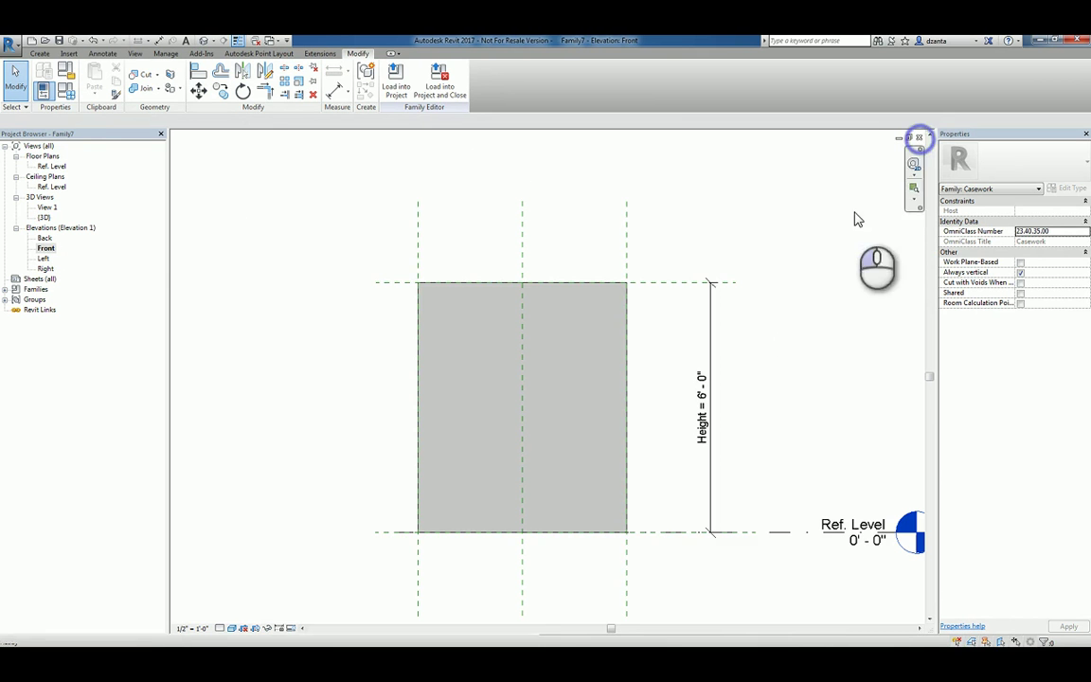
{"action": "left_click", "coordinate": [66, 90]}
{"action": "left_click", "coordinate": [518, 304]}
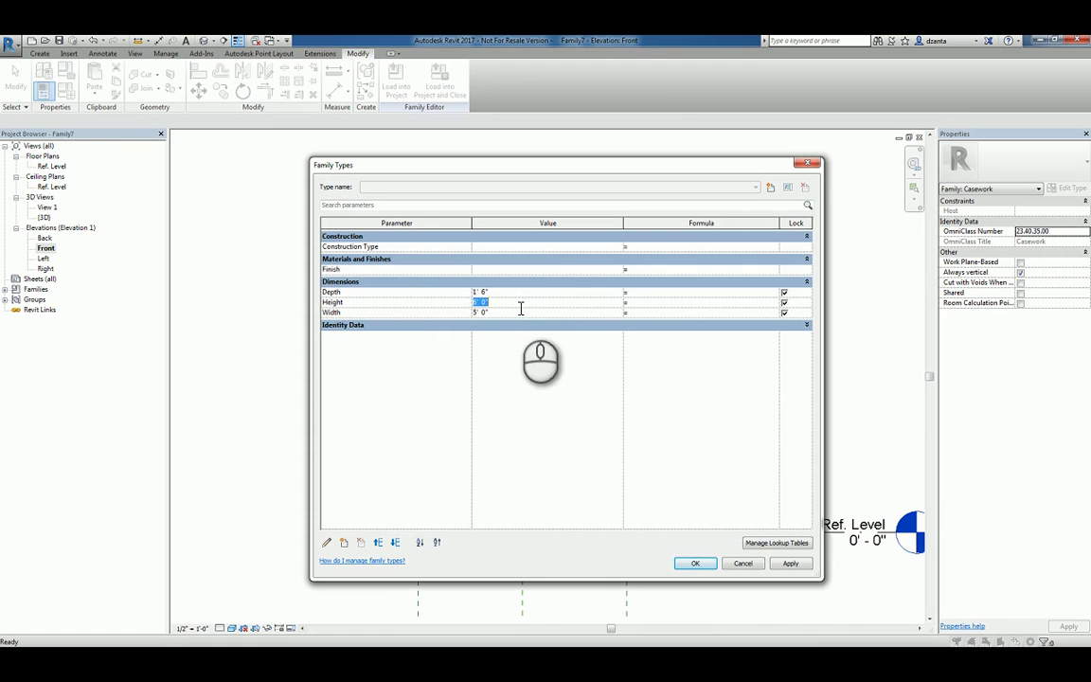
{"action": "type", "text": "3"}
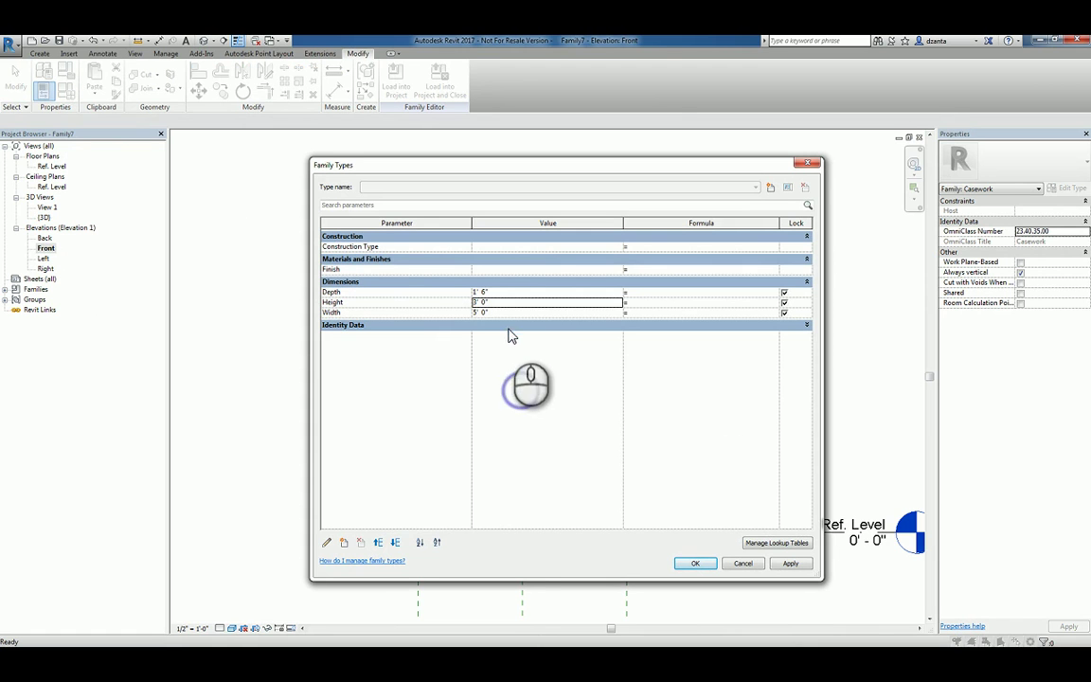
{"action": "left_click", "coordinate": [514, 311]}
{"action": "type", "text": "4"}
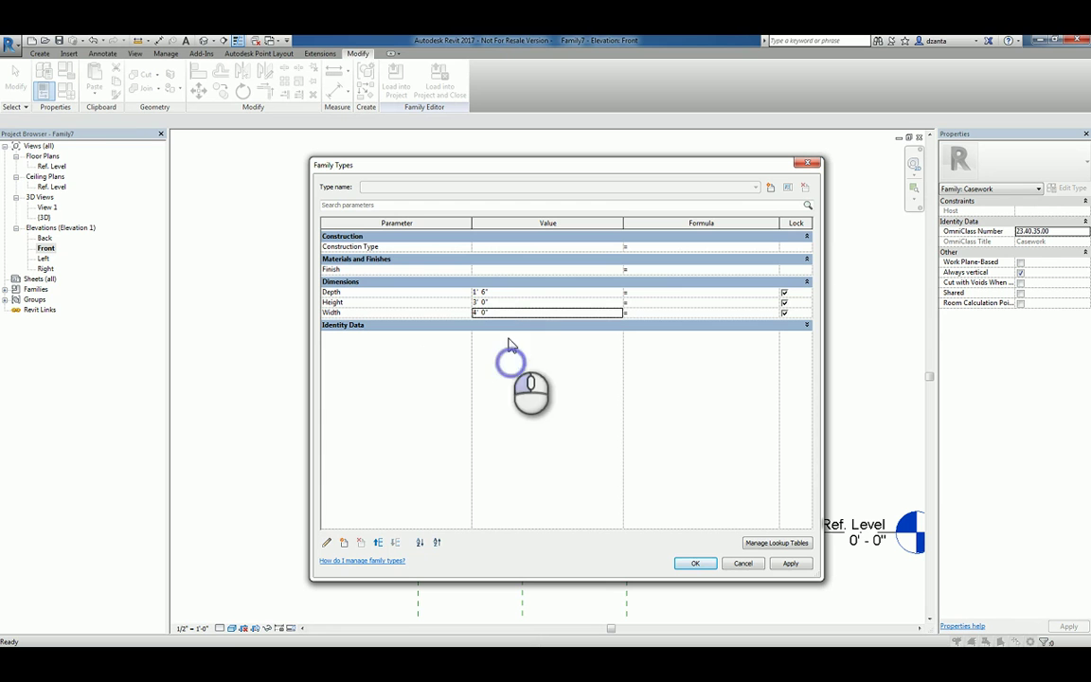
{"action": "left_click", "coordinate": [504, 293]}
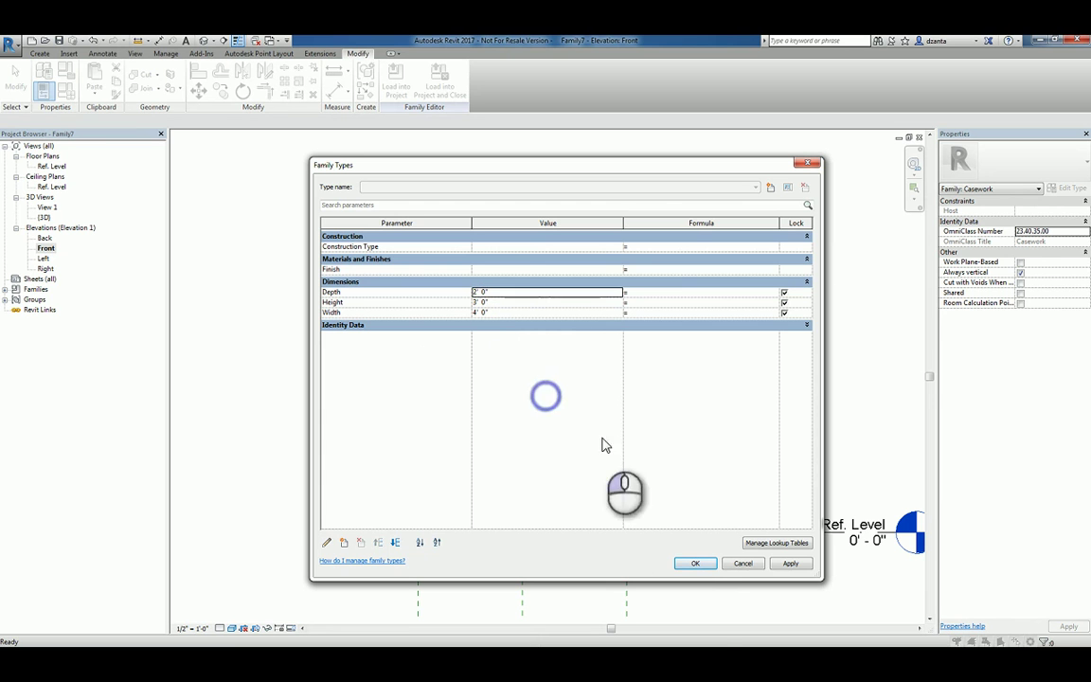
{"action": "left_click", "coordinate": [695, 562]}
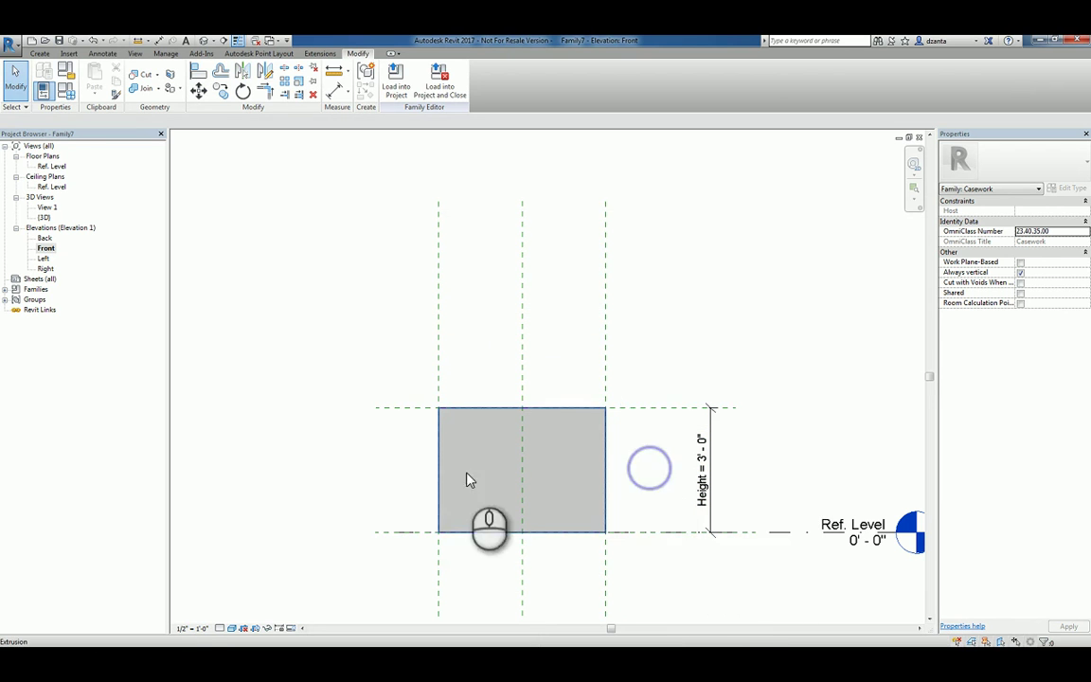
Draw vertical reference planes just inside the box's left and right edges
{"action": "scroll", "coordinate": [519, 489], "scroll_direction": "up", "scroll_amount": 5}
{"action": "middle_click_drag", "start_coordinate": [584, 475], "coordinate": [628, 438]}
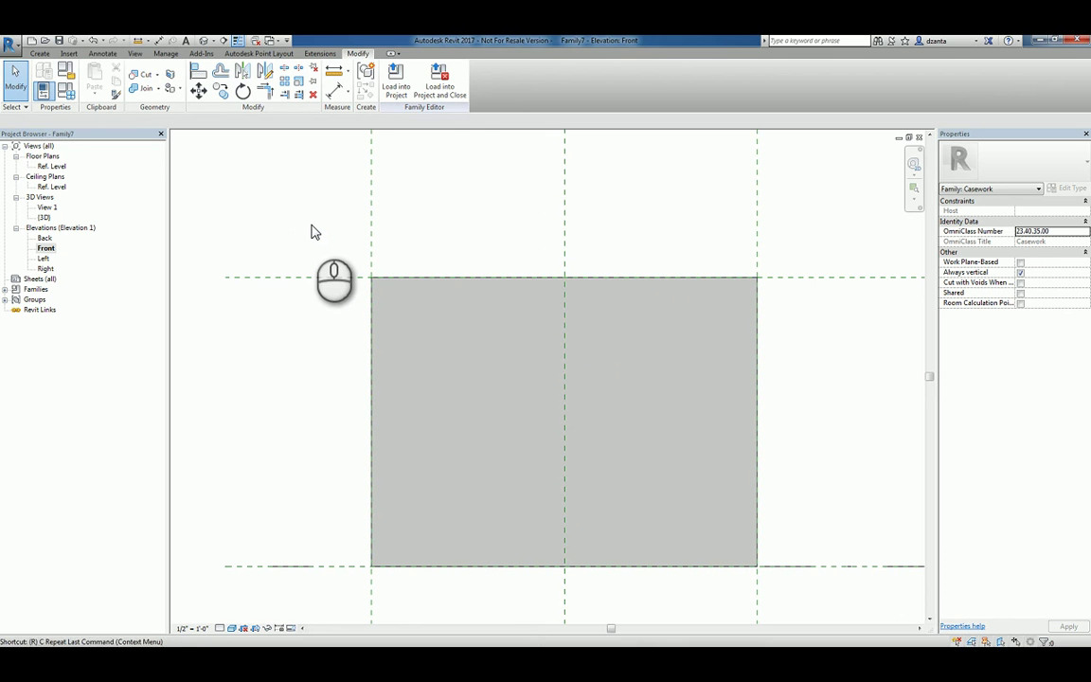
{"action": "key", "text": "r"}
{"action": "key", "text": "p"}
{"action": "left_click", "coordinate": [382, 261]}
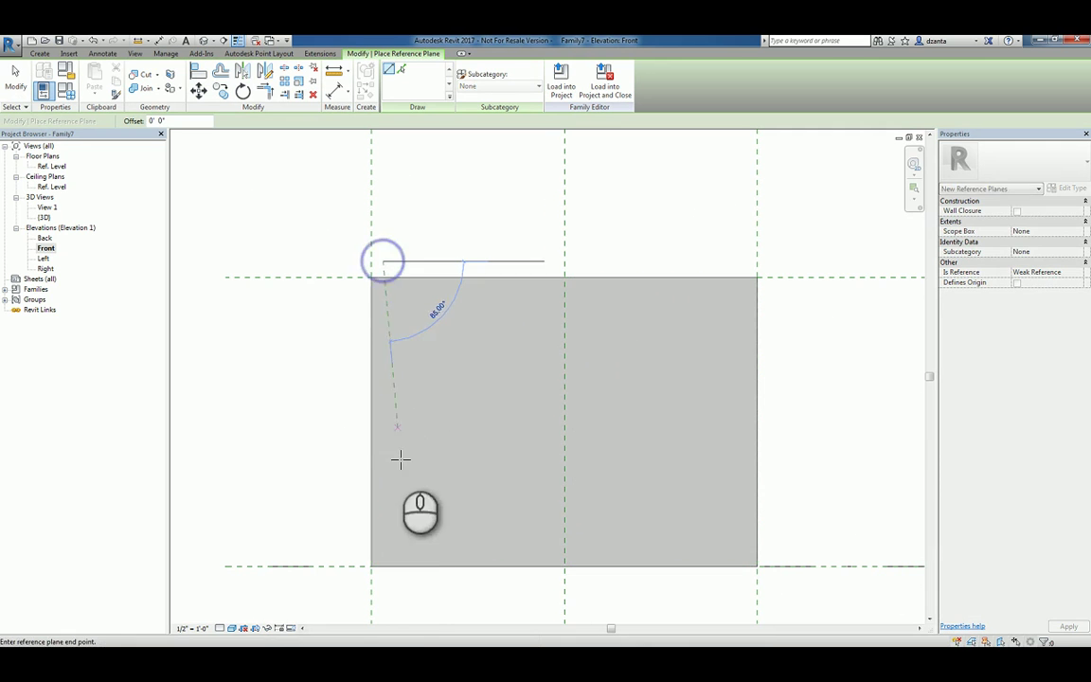
{"action": "left_click", "coordinate": [383, 575]}
{"action": "left_click", "coordinate": [747, 577]}
{"action": "left_click", "coordinate": [747, 264]}
Add horizontal reference planes just inside the box's top and bottom edges
{"action": "left_click", "coordinate": [783, 287]}
{"action": "left_click", "coordinate": [354, 286]}
{"action": "left_click", "coordinate": [353, 555]}
{"action": "left_click", "coordinate": [784, 553]}
{"action": "key", "text": "Escape"}
{"action": "key", "text": "Escape"}
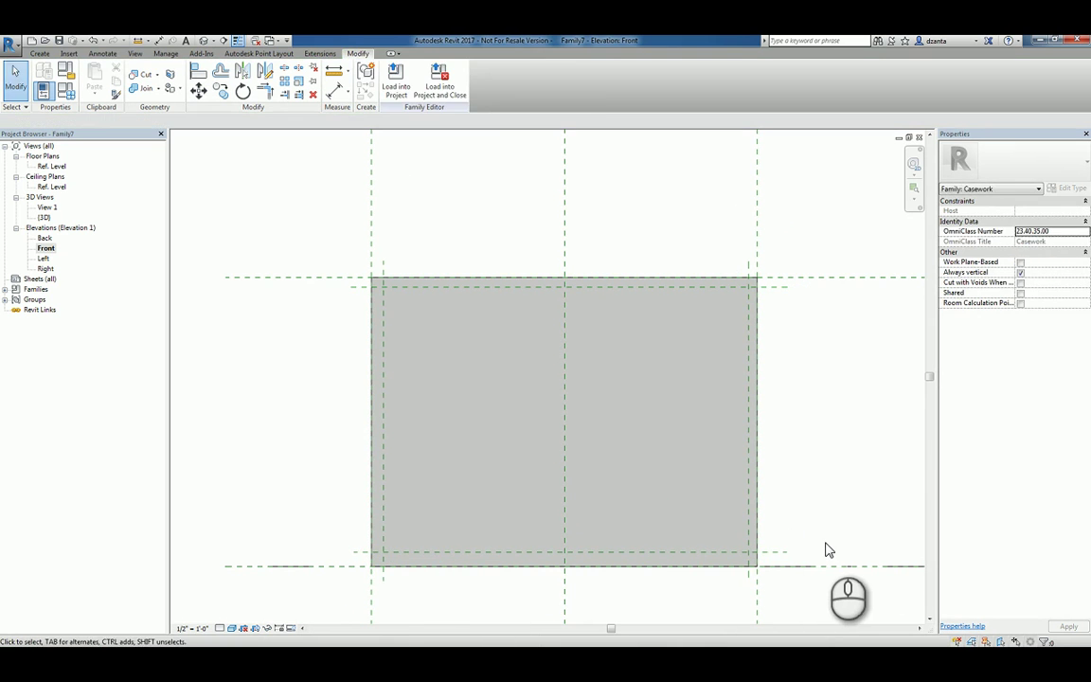
Dimension the top and bottom inner-plane offsets: 1 1/4" and 1 3/4"
{"action": "key", "text": "d"}
{"action": "key", "text": "i"}
{"action": "left_click", "coordinate": [768, 287]}
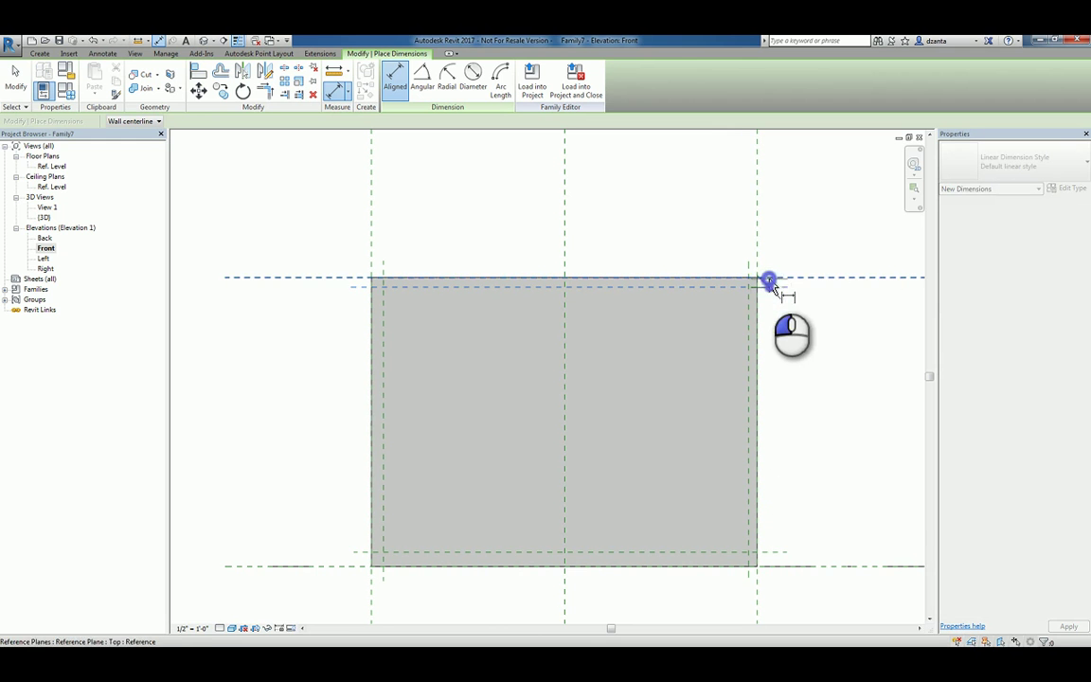
{"action": "left_click", "coordinate": [842, 219]}
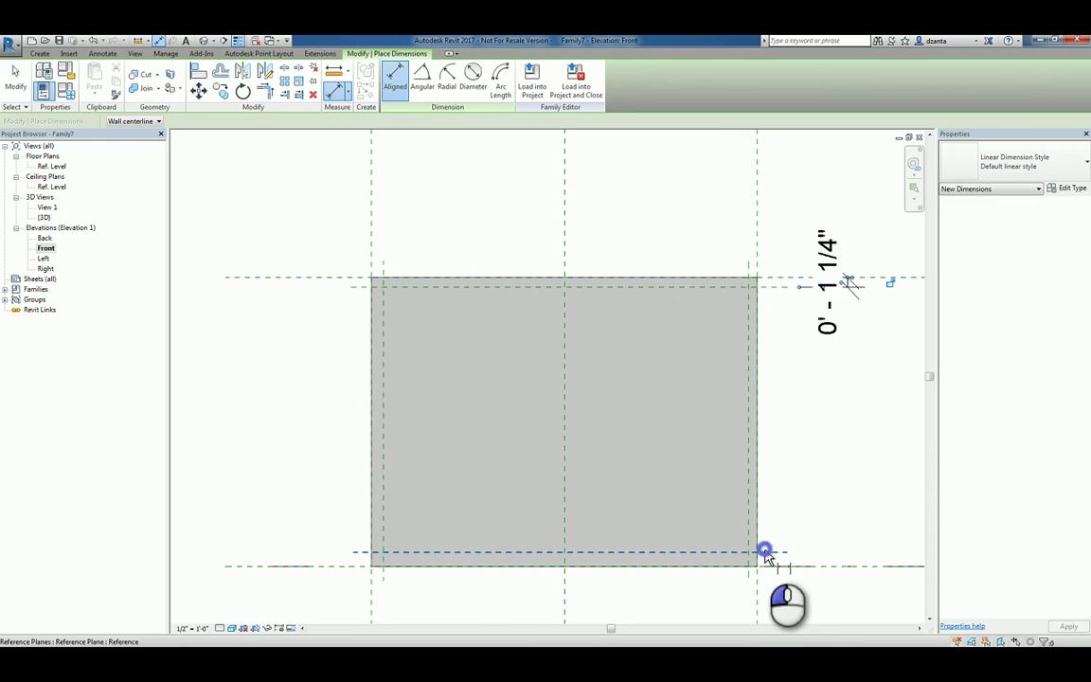
{"action": "left_click", "coordinate": [765, 551]}
{"action": "left_click", "coordinate": [767, 566]}
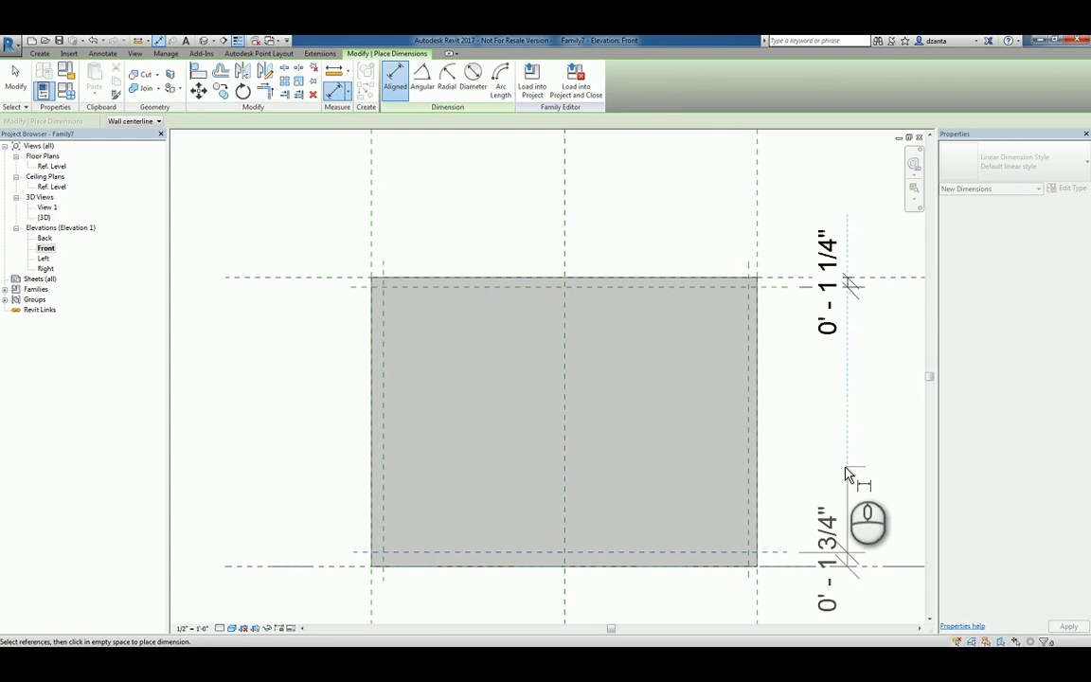
{"action": "left_click", "coordinate": [848, 473]}
Dimension the right and left offsets, 1 1/8" and 1 7/16", and check the left one
{"action": "left_click", "coordinate": [756, 253]}
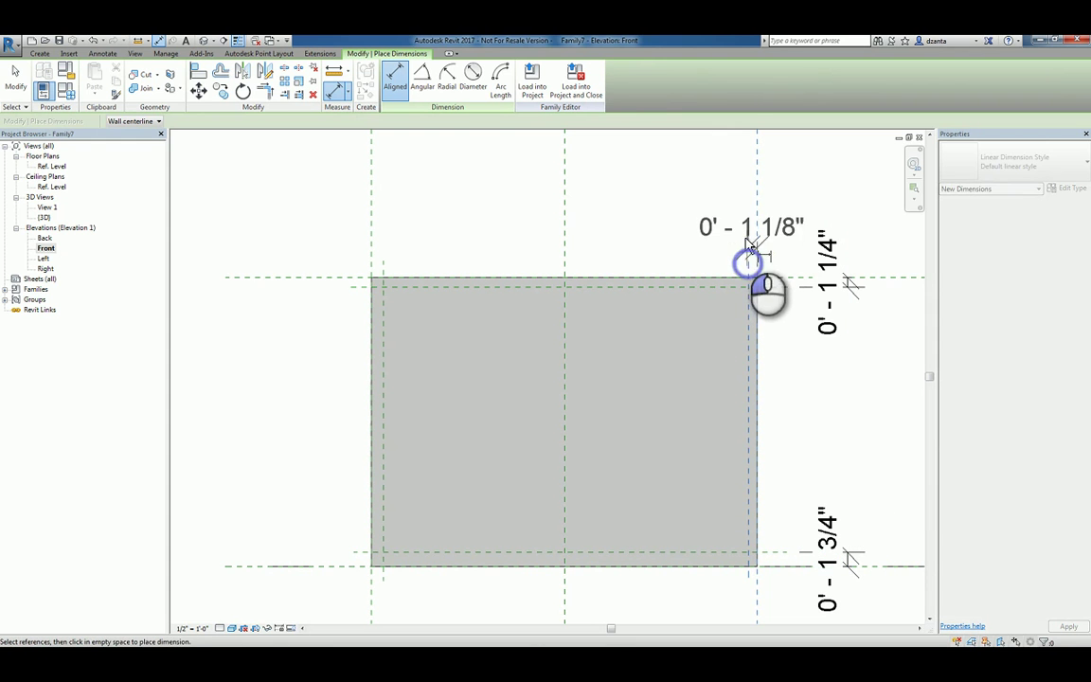
{"action": "left_click", "coordinate": [739, 197]}
{"action": "left_click", "coordinate": [372, 263]}
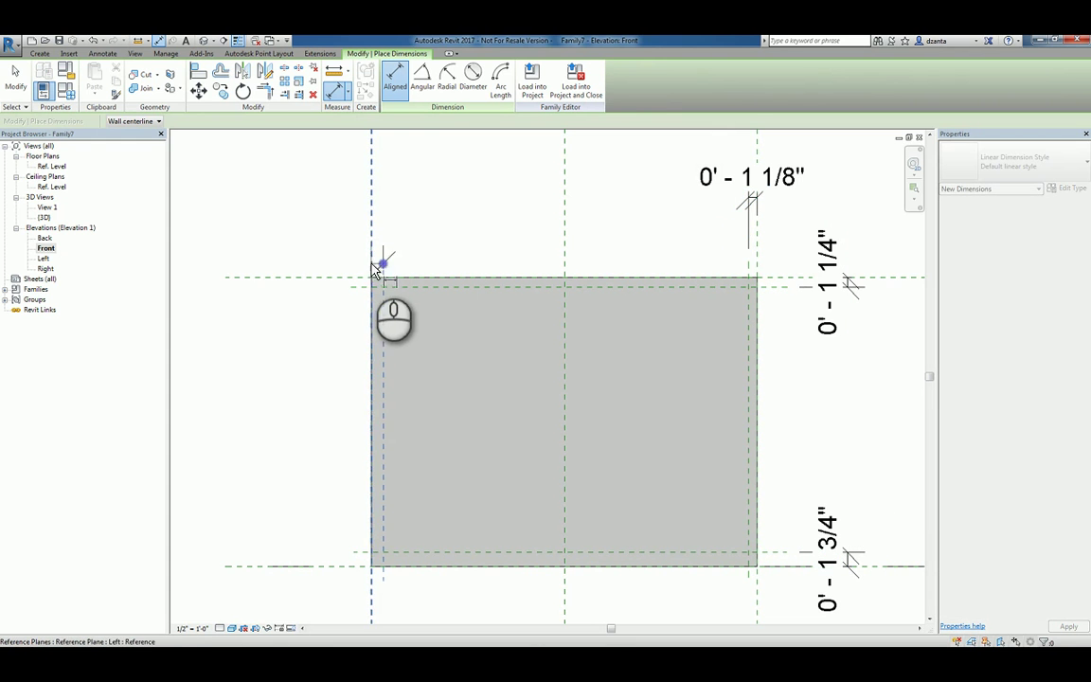
{"action": "left_click", "coordinate": [463, 202]}
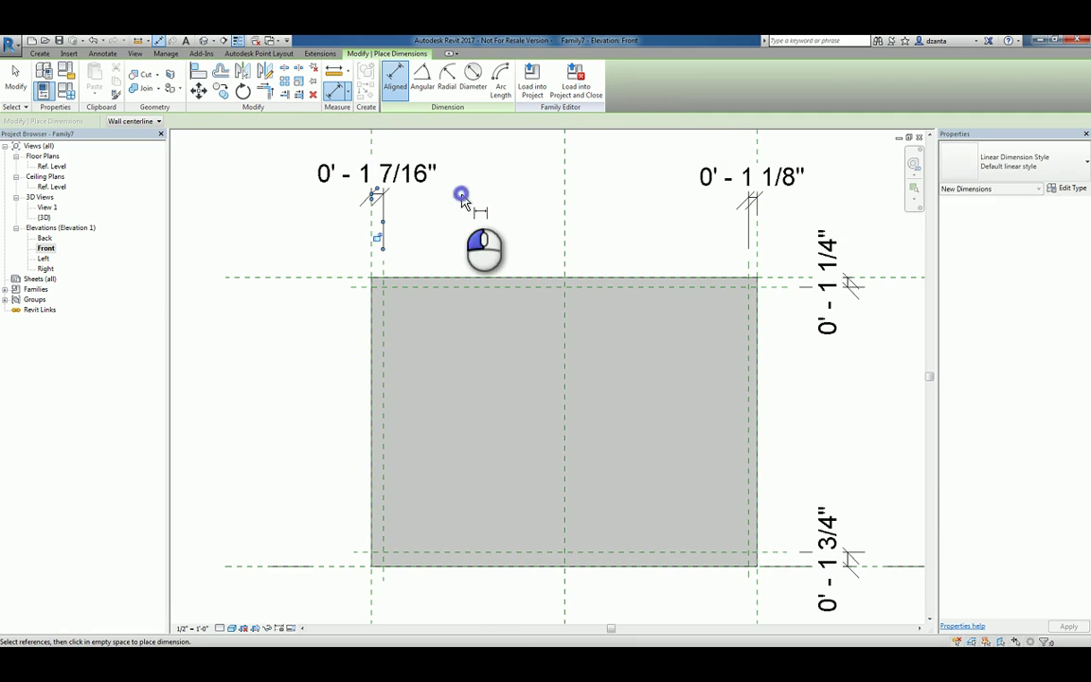
{"action": "key", "text": "Escape"}
{"action": "left_click", "coordinate": [379, 194]}
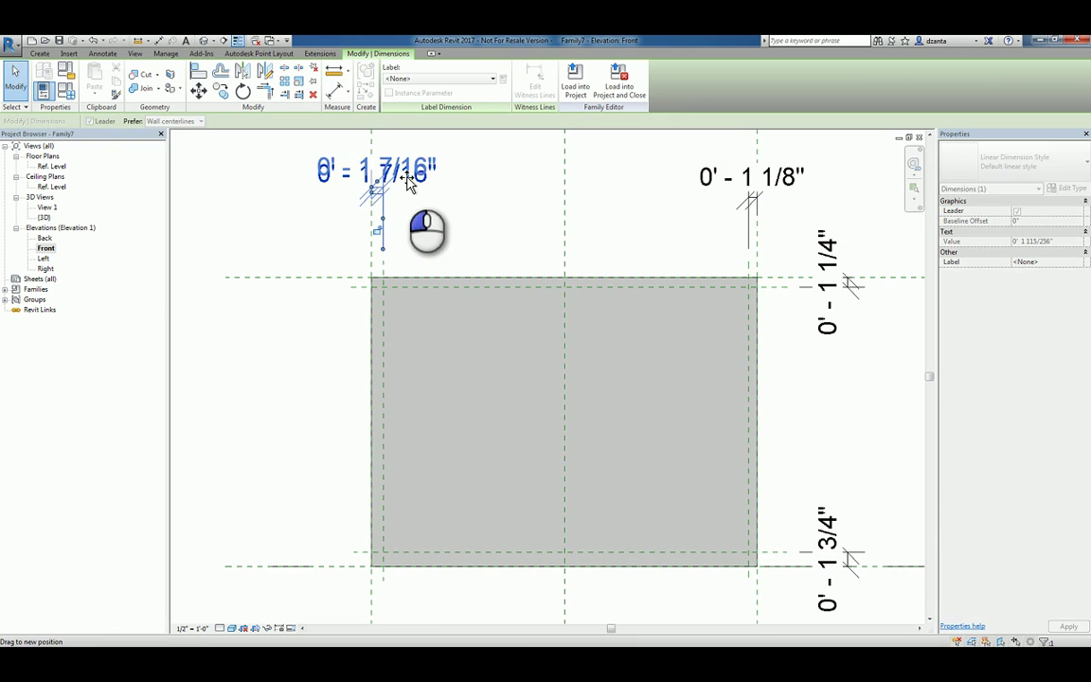
{"action": "left_click", "coordinate": [453, 238]}
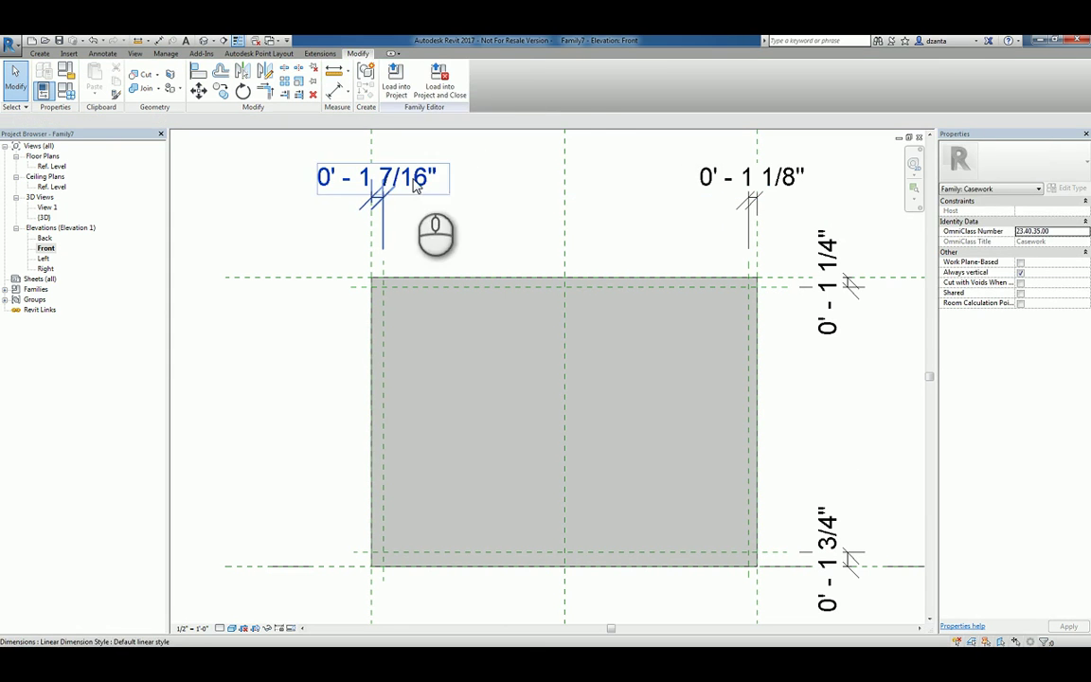
Label the left 1 7/16" offset dimension with a new Panel_Thickness type parameter
{"action": "left_click", "coordinate": [379, 199]}
{"action": "left_click", "coordinate": [503, 78]}
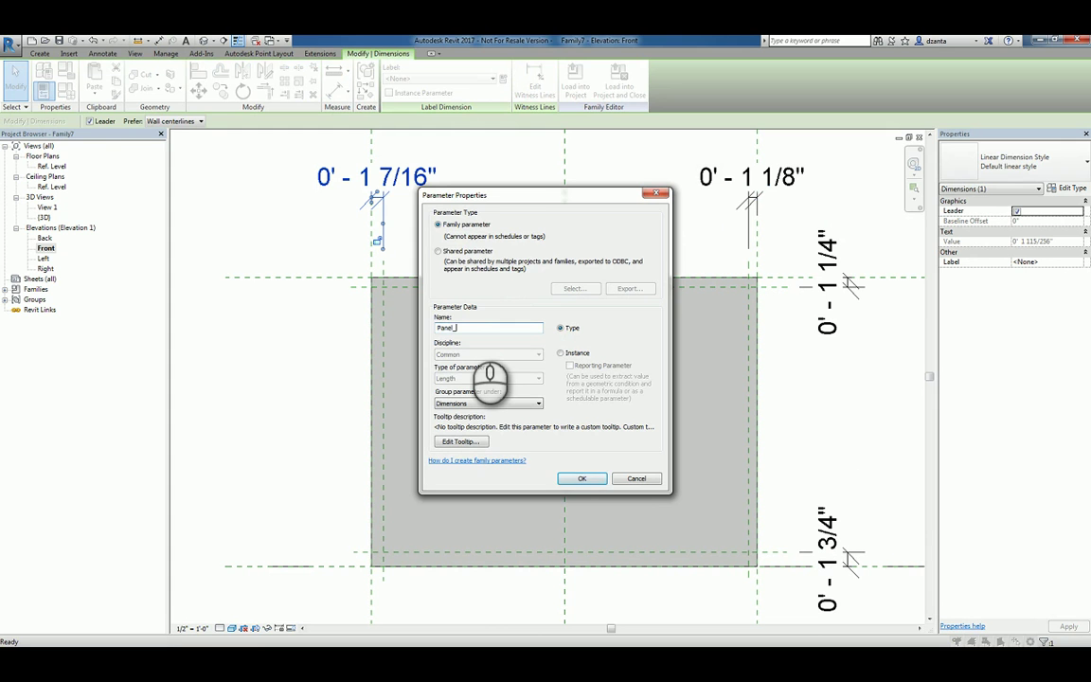
{"action": "type", "text": "Panel_Thickness"}
{"action": "key", "text": "Return"}
{"action": "left_click", "coordinate": [296, 220]}
Set Panel_Thickness to 0' - 0 3/4" in Family Types
{"action": "left_click", "coordinate": [66, 90]}
{"action": "left_click", "coordinate": [560, 313]}
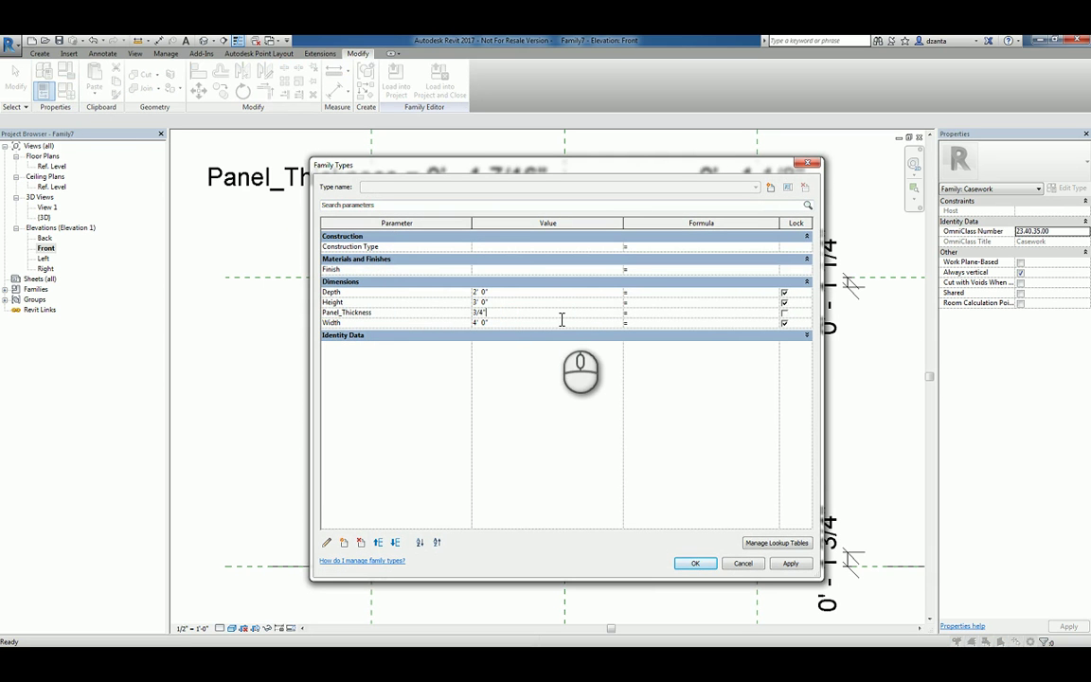
{"action": "left_click", "coordinate": [561, 361]}
{"action": "left_click", "coordinate": [695, 563]}
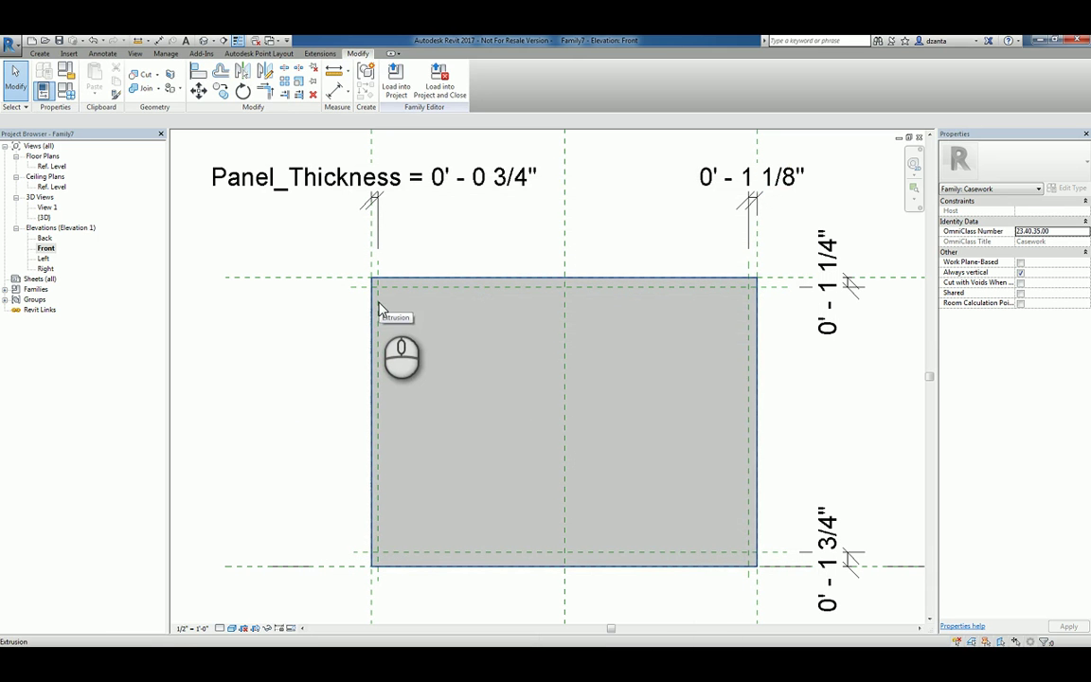
Label the right, top and bottom offset dimensions Panel_Thickness so each reads 3/4"
{"action": "left_click", "coordinate": [725, 185]}
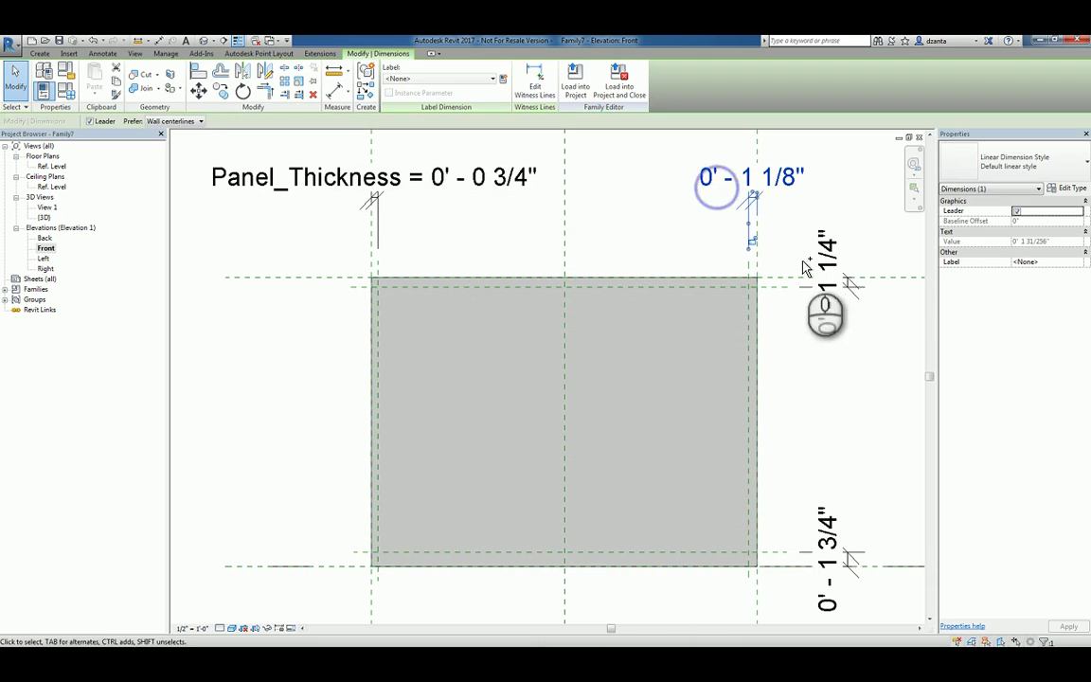
{"action": "left_click", "coordinate": [829, 246], "text": "ctrl"}
{"action": "left_click", "coordinate": [822, 546], "text": "ctrl"}
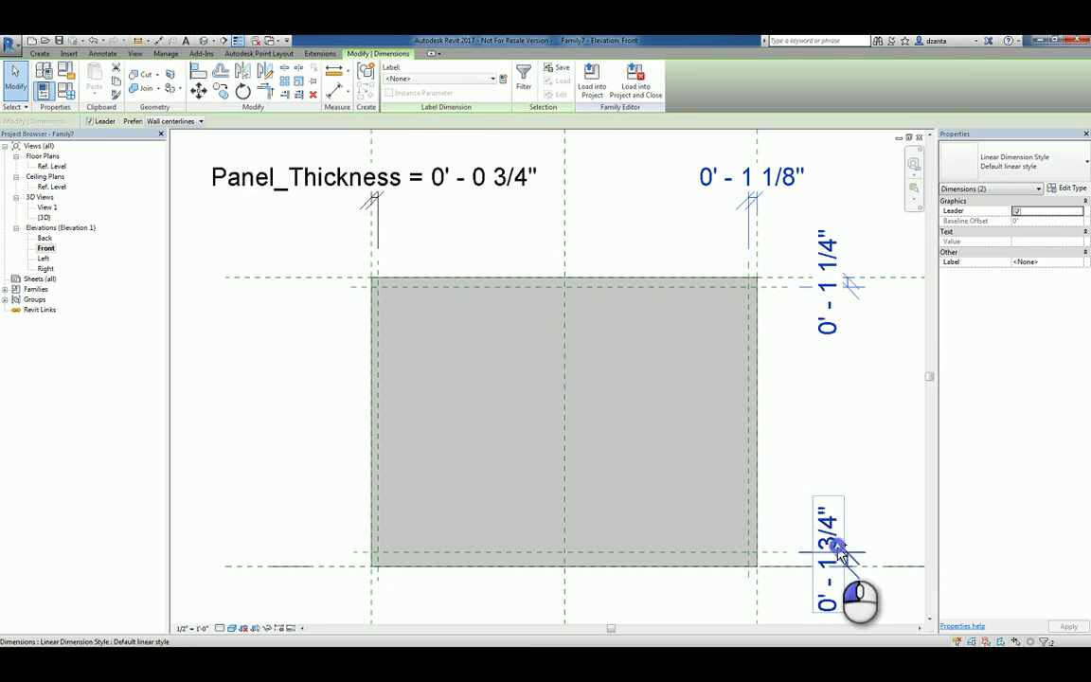
{"action": "left_click", "coordinate": [440, 79]}
{"action": "left_click", "coordinate": [445, 143]}
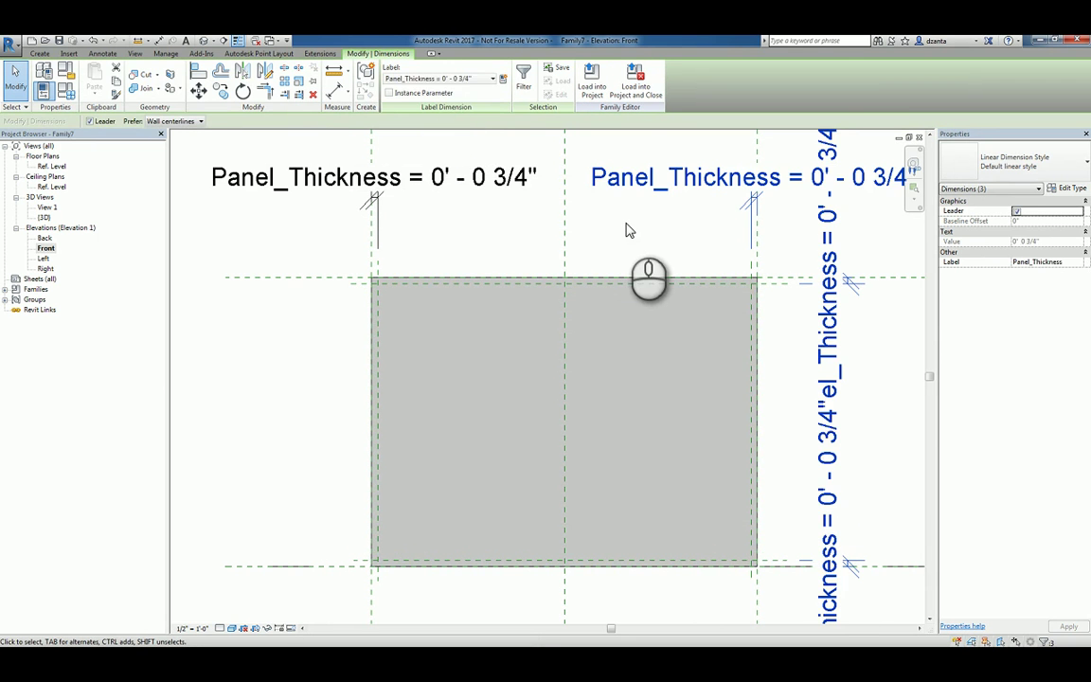
{"action": "left_click", "coordinate": [625, 225]}
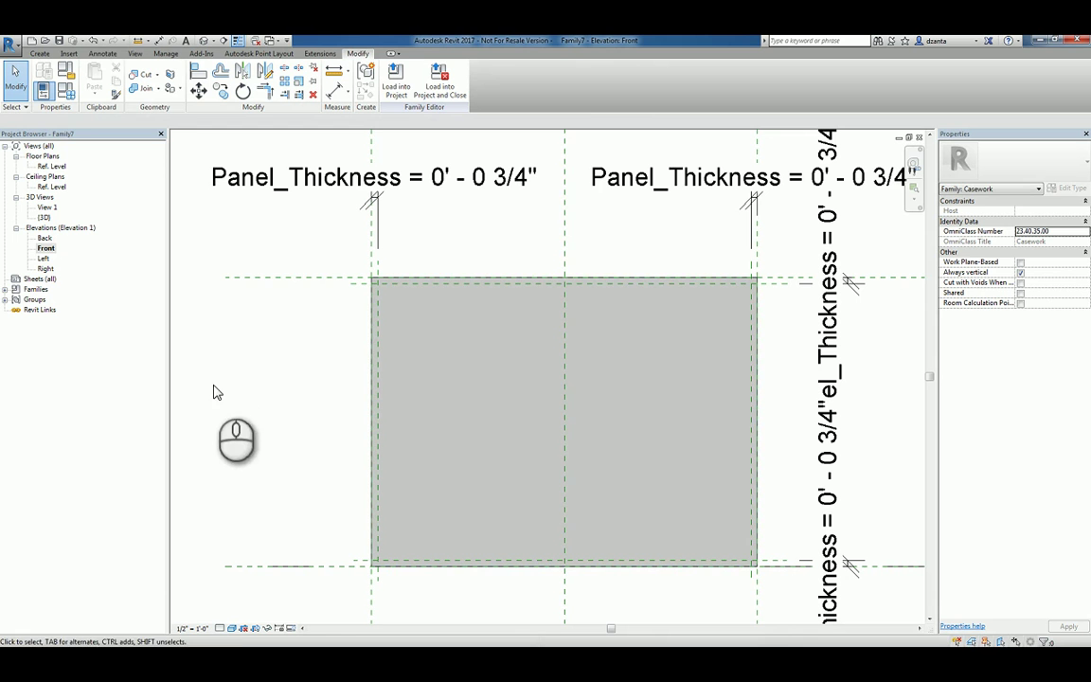
Draw an inner rectangle on the inner reference planes in the extrusion's profile sketch
{"action": "left_click", "coordinate": [441, 333]}
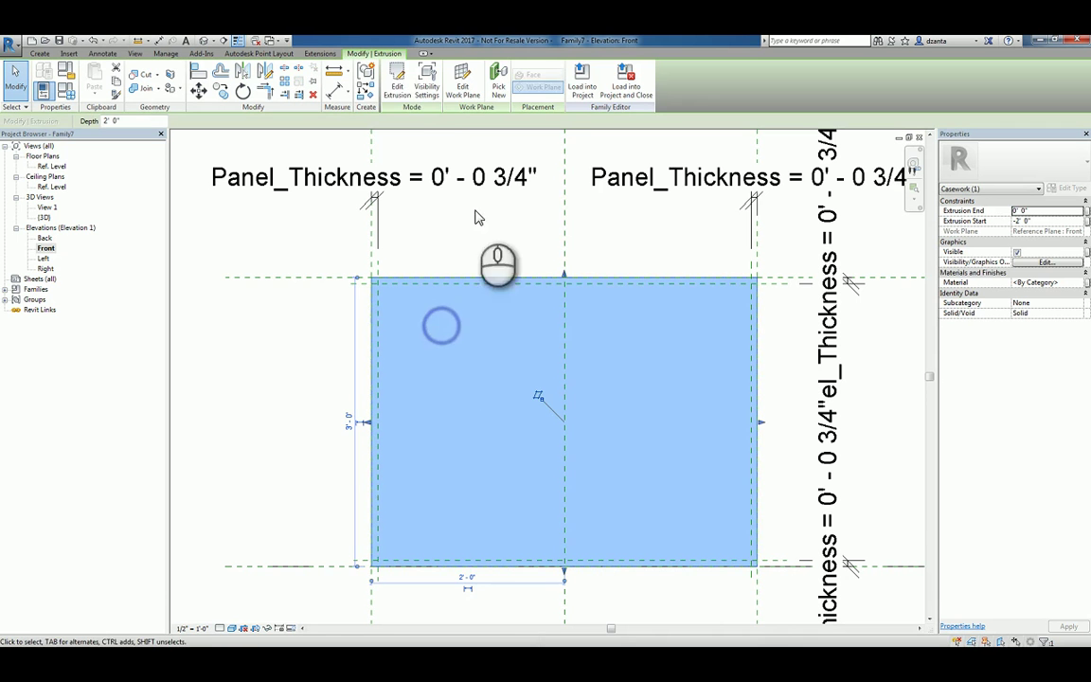
{"action": "left_click", "coordinate": [396, 79]}
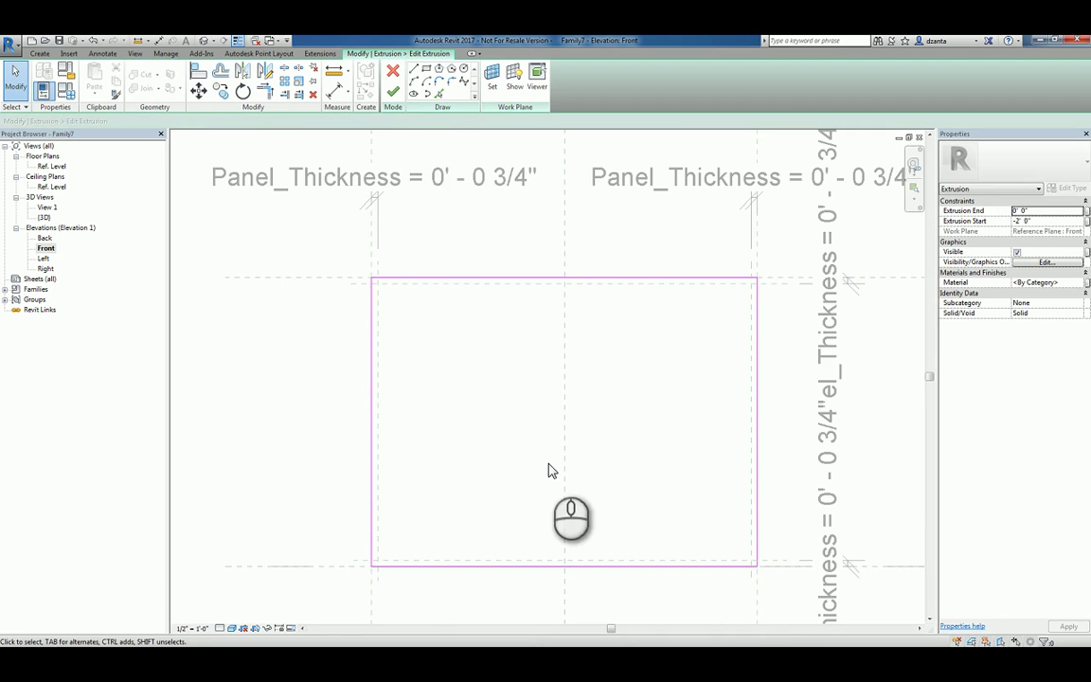
{"action": "left_click", "coordinate": [426, 71]}
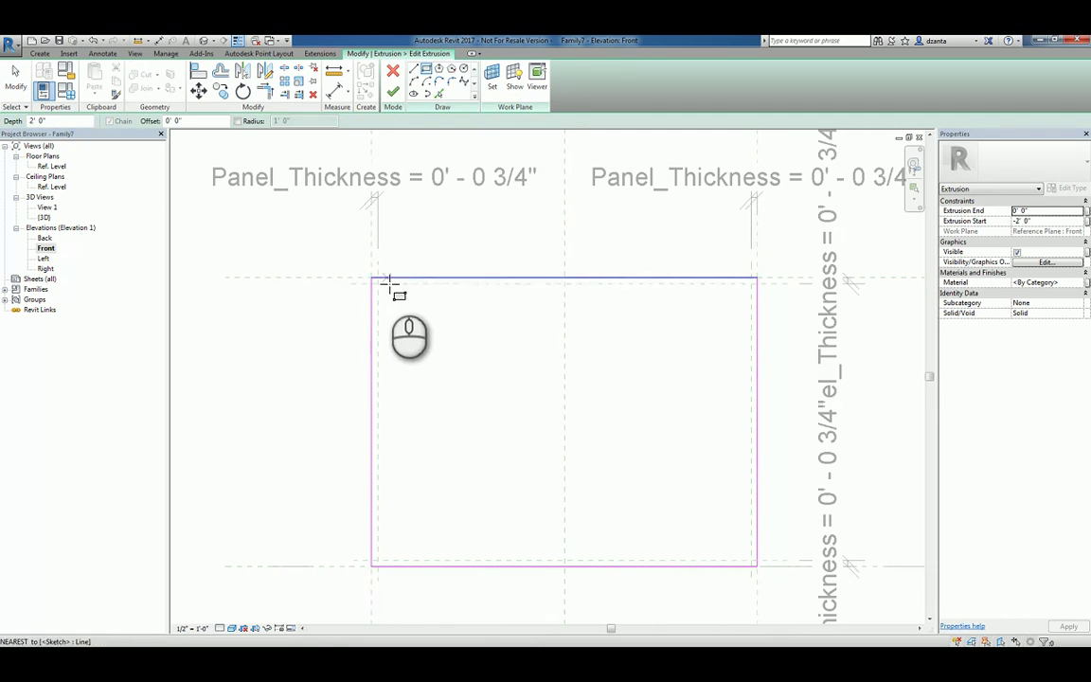
{"action": "left_click", "coordinate": [377, 282]}
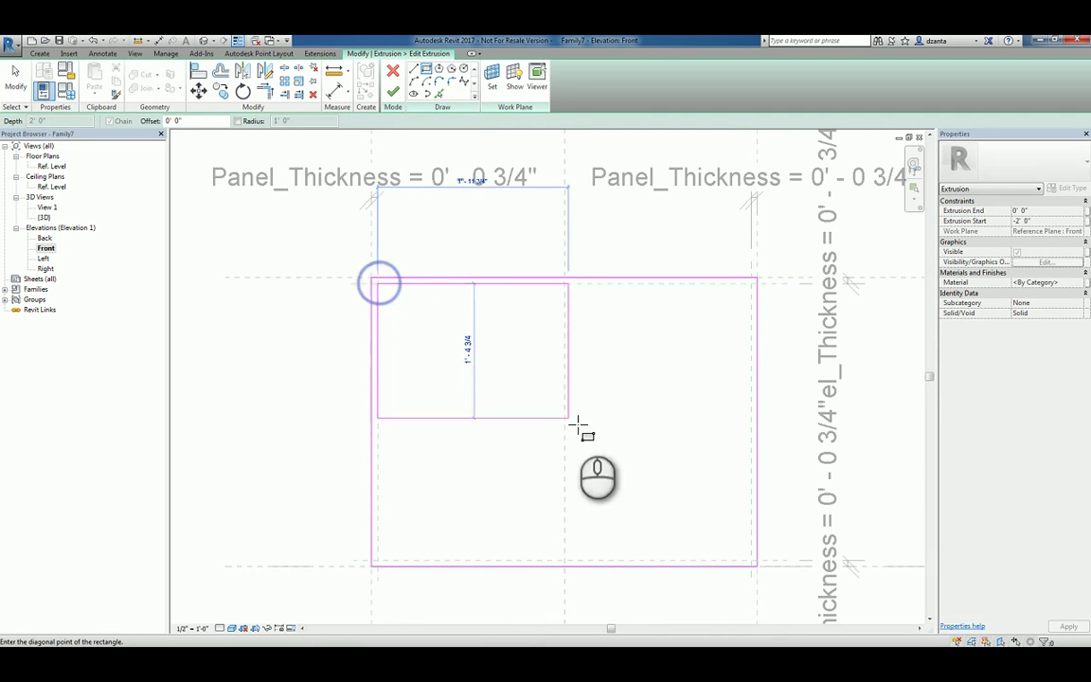
{"action": "left_click", "coordinate": [747, 559]}
Lock the inner rectangle's edges to the Panel_Thickness planes and finish the sketch
{"action": "left_click", "coordinate": [732, 401]}
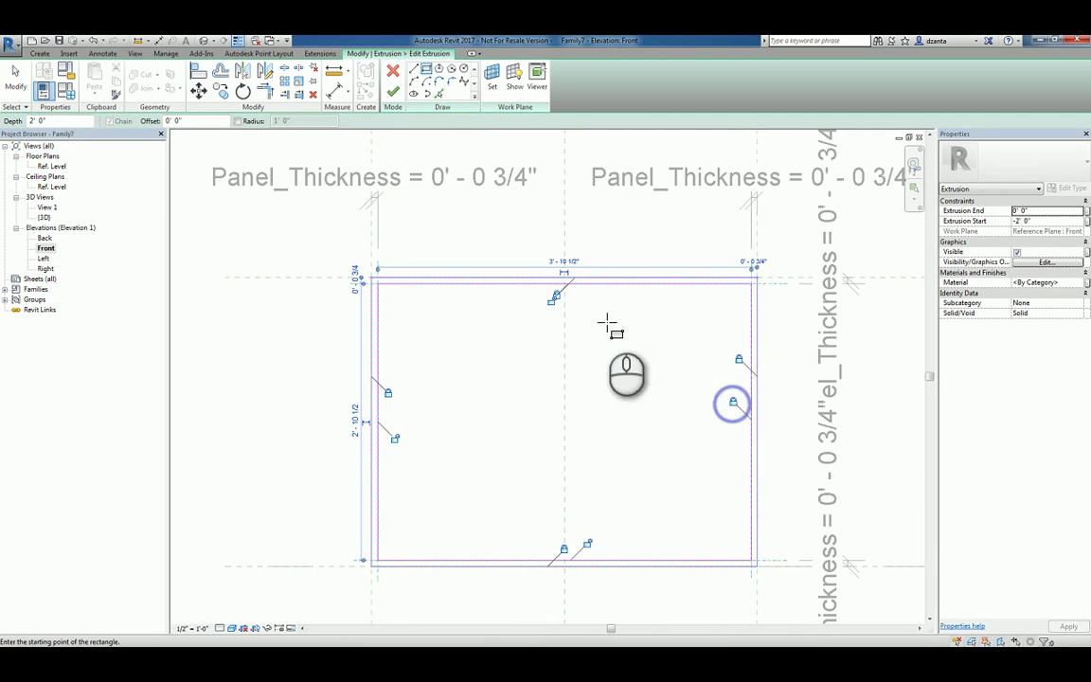
{"action": "left_click", "coordinate": [553, 300]}
{"action": "left_click", "coordinate": [395, 439]}
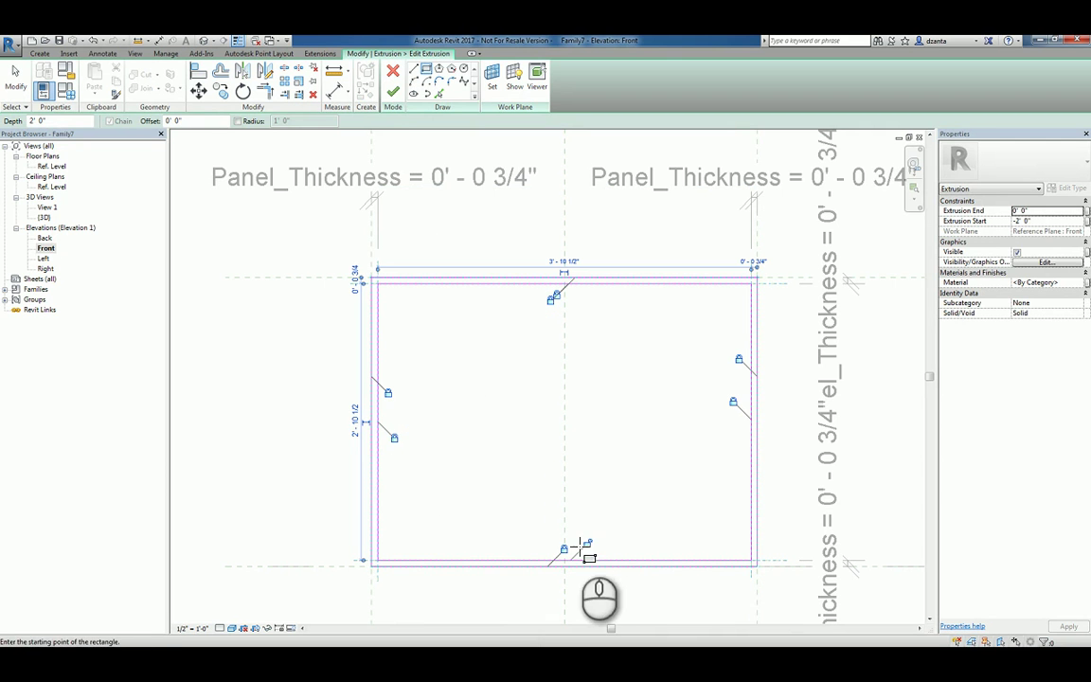
{"action": "left_click", "coordinate": [15, 77]}
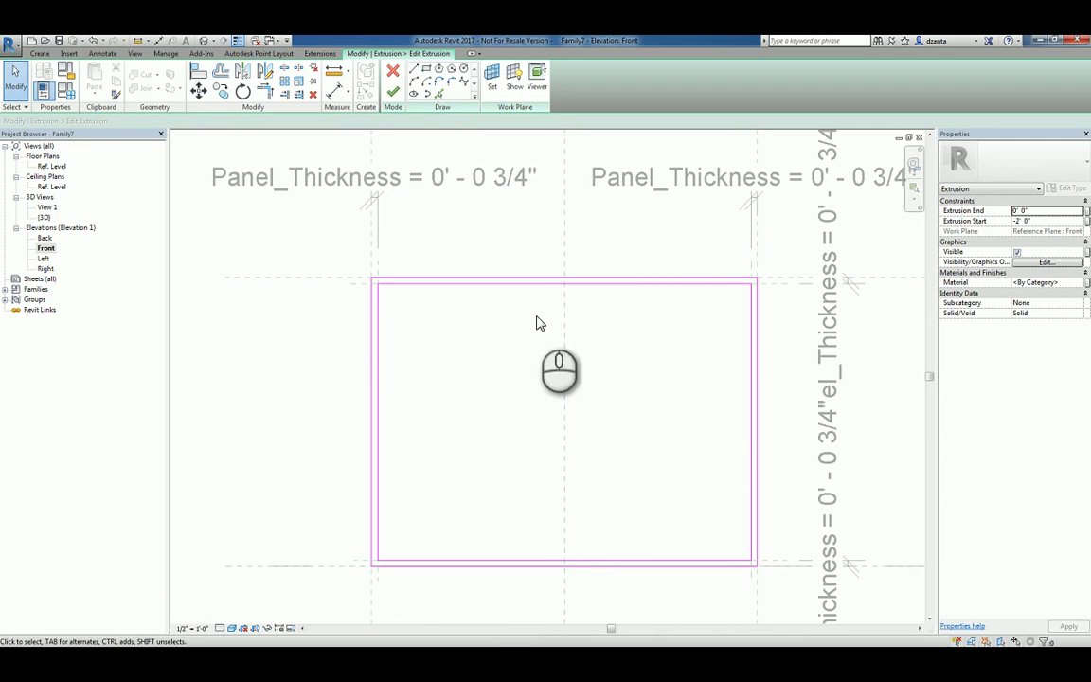
{"action": "left_click", "coordinate": [391, 98]}
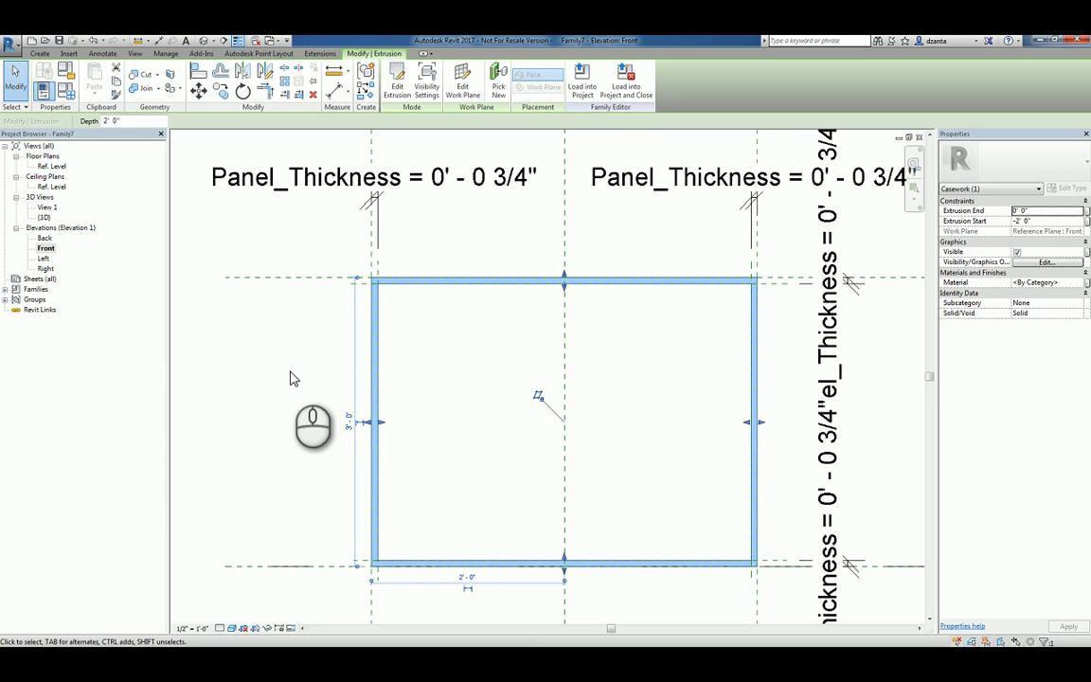
{"action": "left_click", "coordinate": [292, 371]}
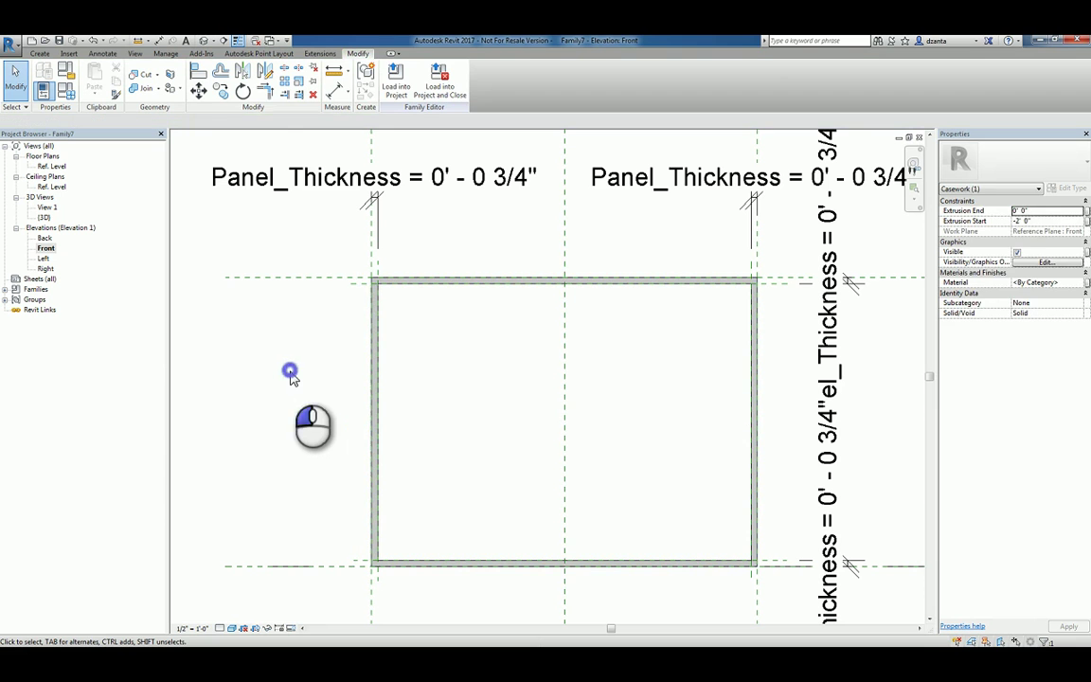
Check the hollow box in the default 3D view, then open the Ref. Level floor plan
{"action": "left_click", "coordinate": [204, 42]}
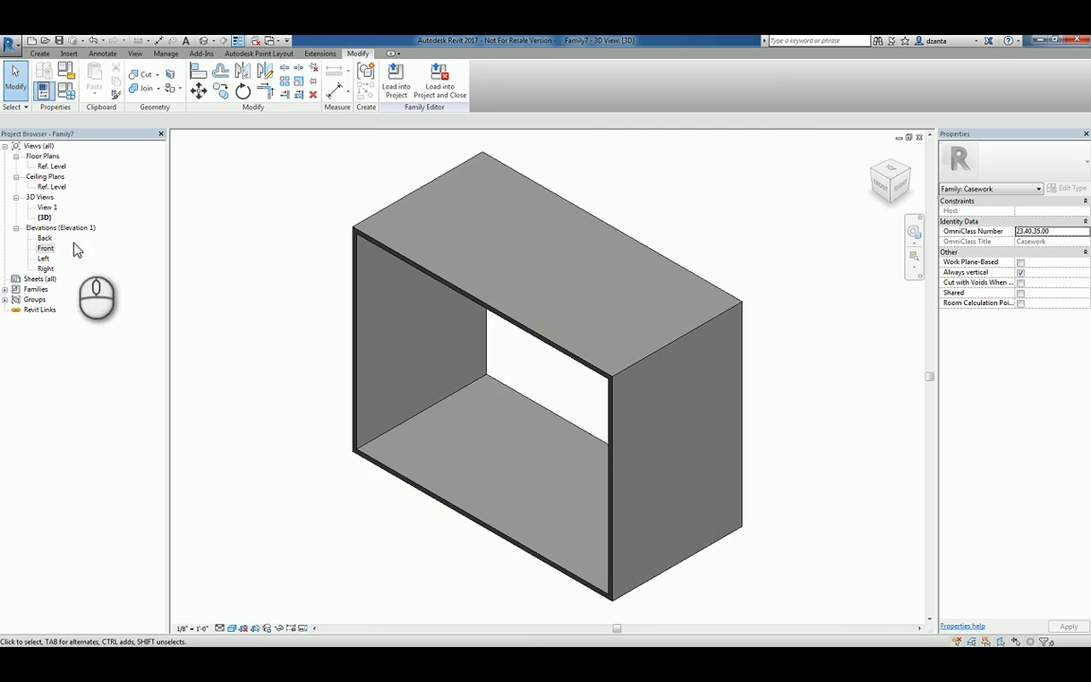
{"action": "left_click", "coordinate": [52, 167]}
{"action": "left_click", "coordinate": [53, 168]}
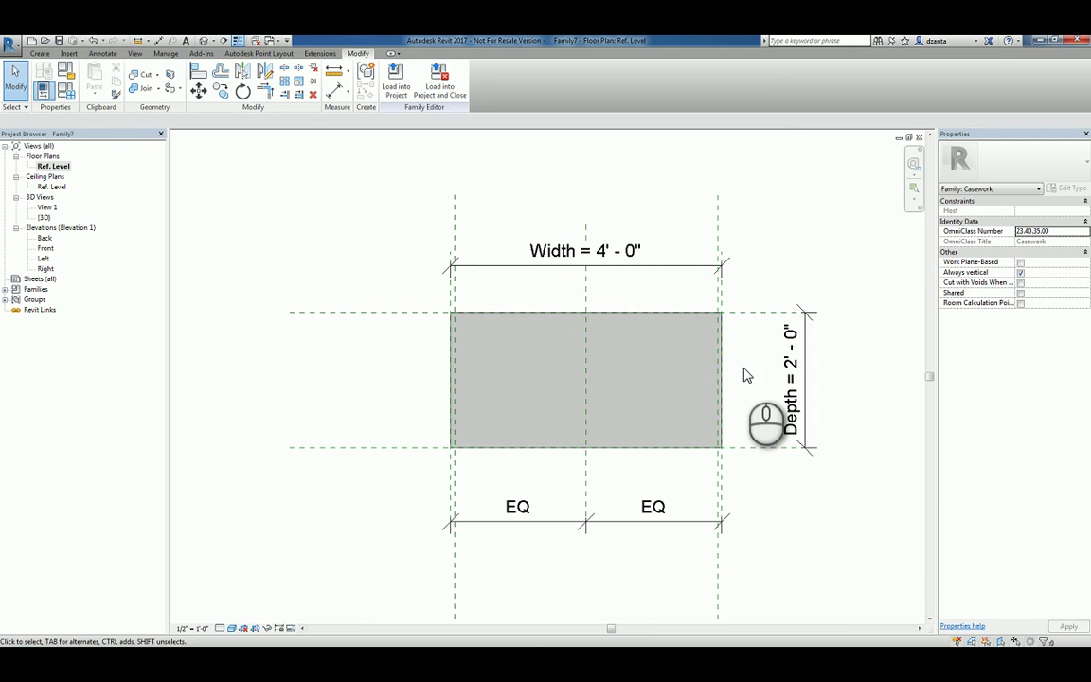
Return to 3D and inspect the top, right, bottom and left lines of the extrusion sketch
{"action": "left_click", "coordinate": [918, 138]}
{"action": "left_click", "coordinate": [611, 381]}
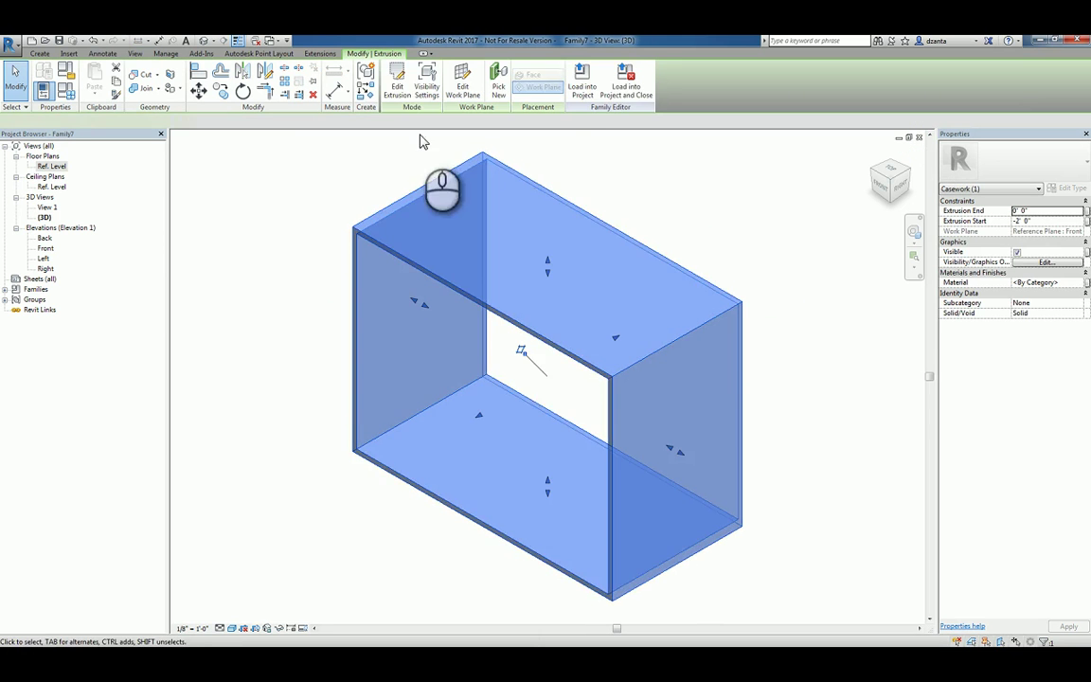
{"action": "left_click", "coordinate": [397, 83]}
{"action": "left_click", "coordinate": [466, 302]}
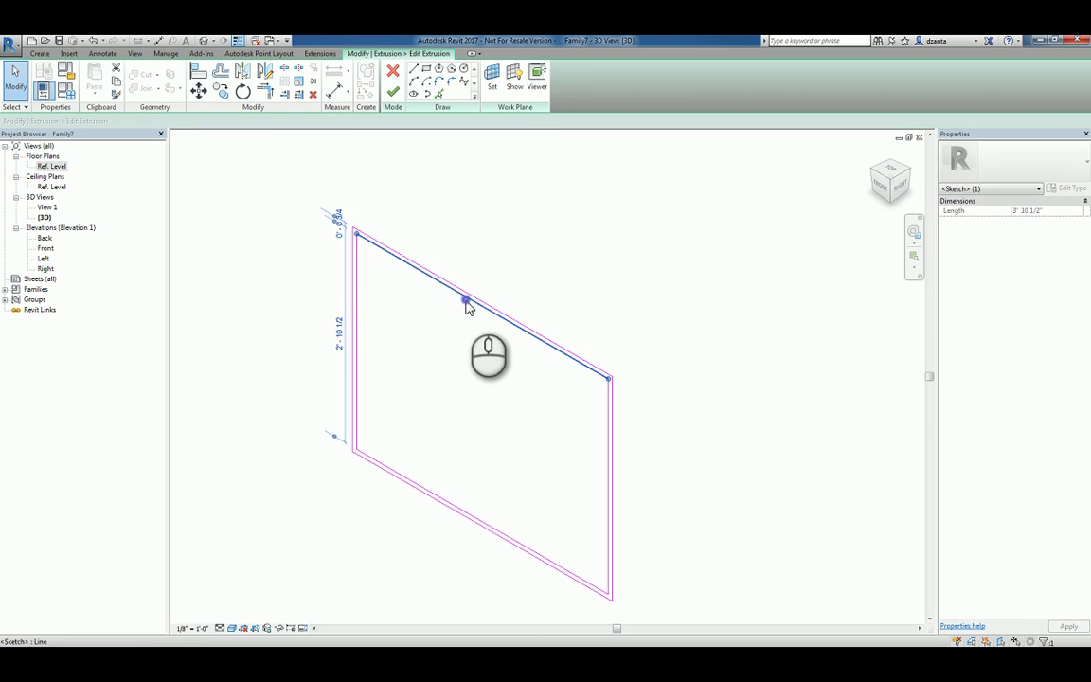
{"action": "left_click", "coordinate": [474, 317]}
{"action": "left_click", "coordinate": [607, 400]}
{"action": "left_click", "coordinate": [470, 511]}
{"action": "key", "text": "Escape"}
{"action": "left_click", "coordinate": [358, 327]}
{"action": "key", "text": "Escape"}
Finish the extrusion sketch without changes and open the Front elevation
{"action": "left_click", "coordinate": [393, 91]}
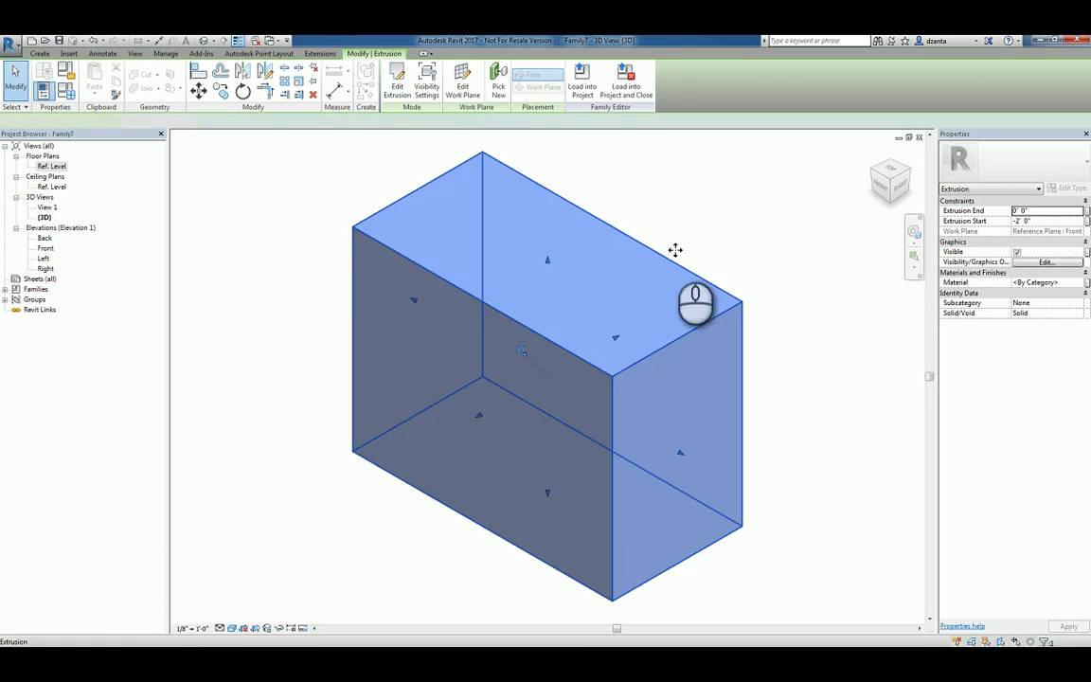
{"action": "left_click", "coordinate": [738, 233]}
{"action": "double_click", "coordinate": [45, 248]}
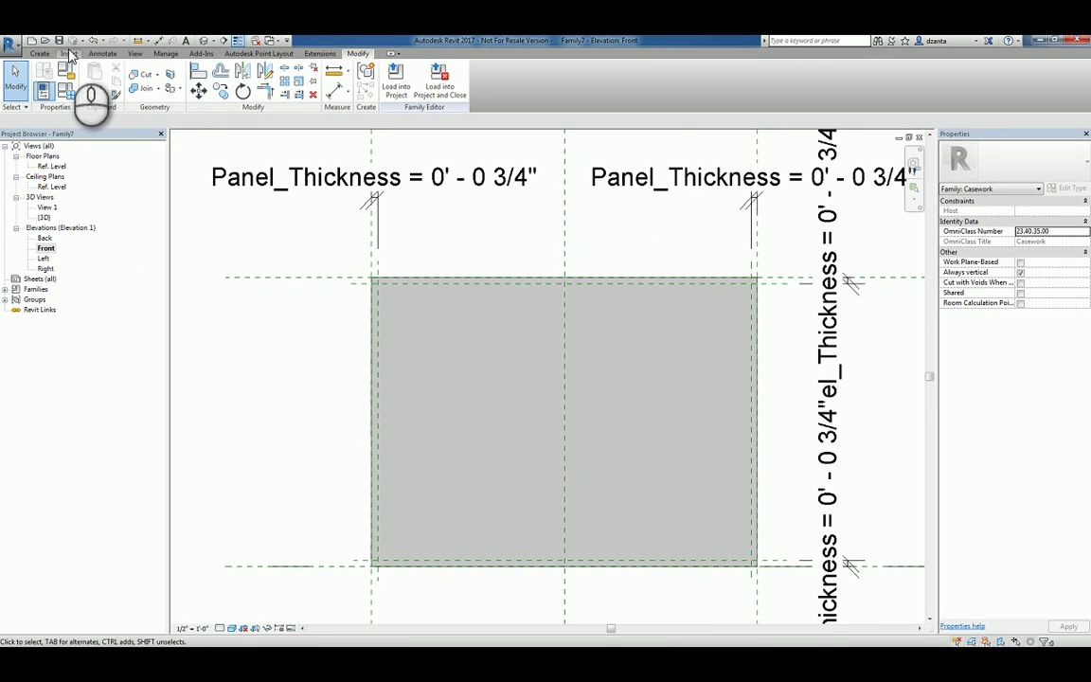
Start a void extrusion and sketch a rectangle between the inner reference-plane intersections
{"action": "left_click", "coordinate": [39, 53]}
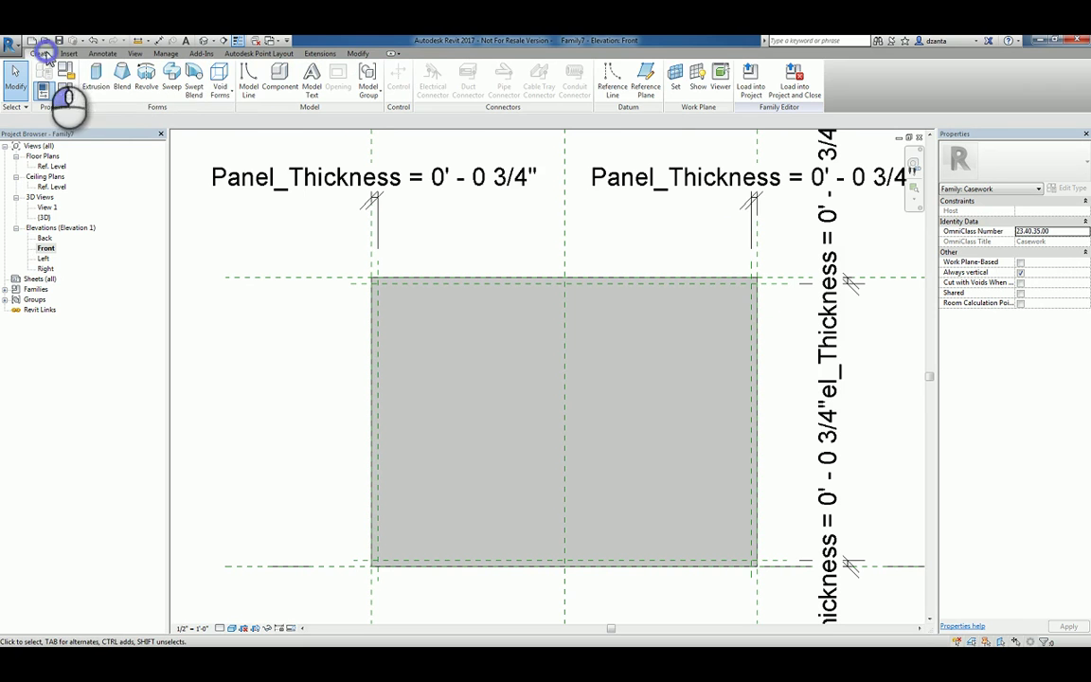
{"action": "left_click", "coordinate": [222, 95]}
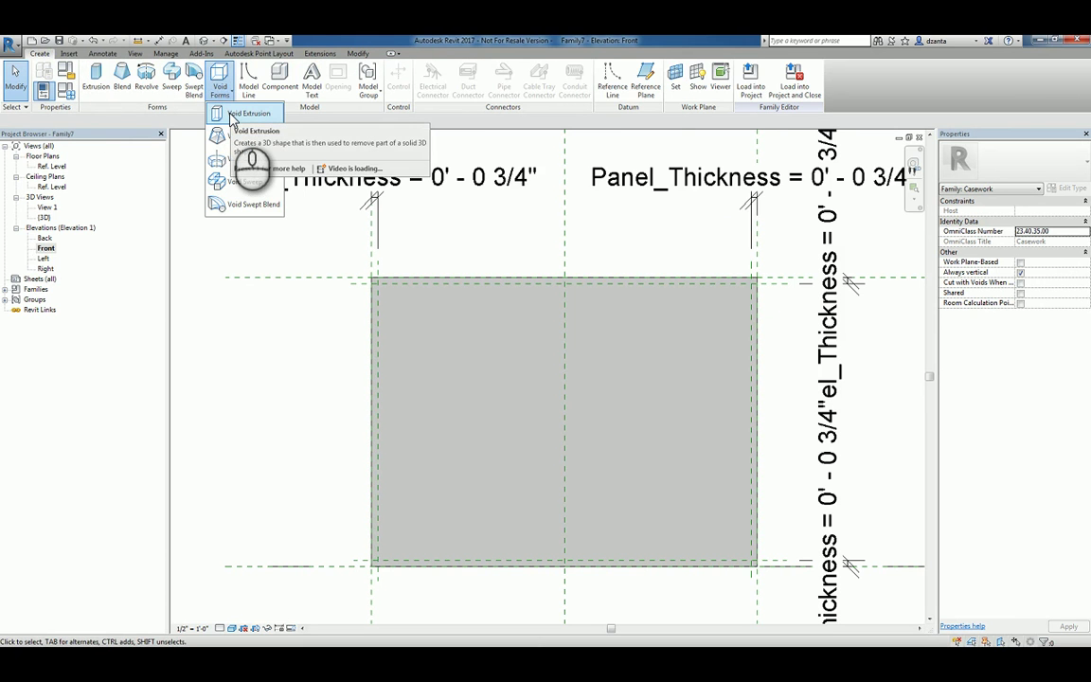
{"action": "left_click", "coordinate": [232, 115]}
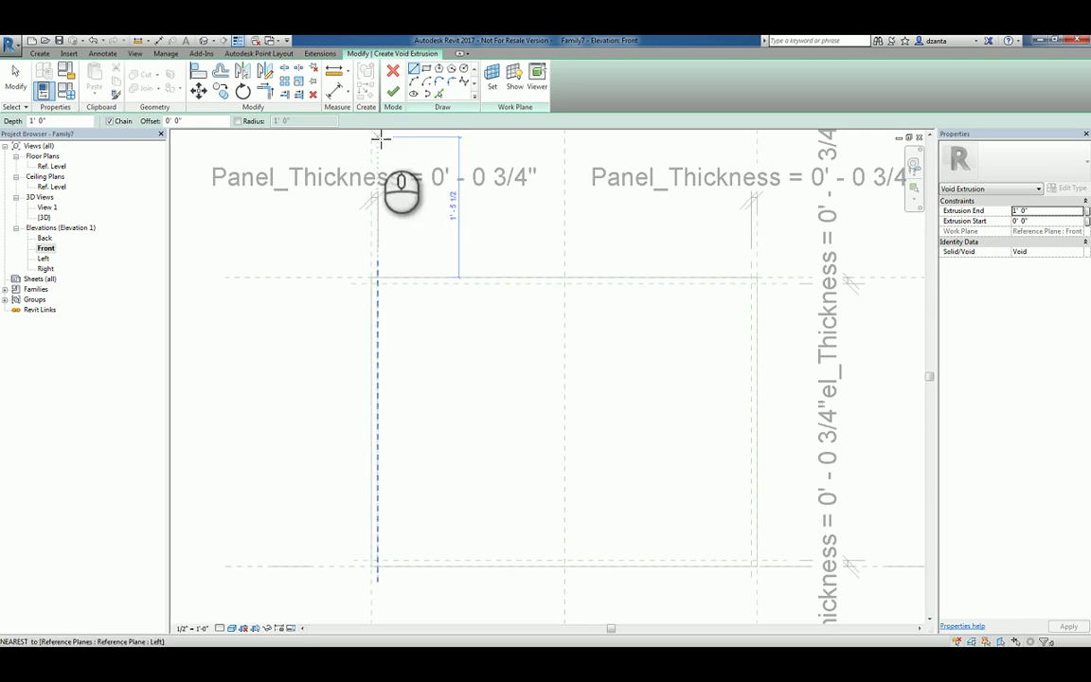
{"action": "left_click", "coordinate": [425, 71]}
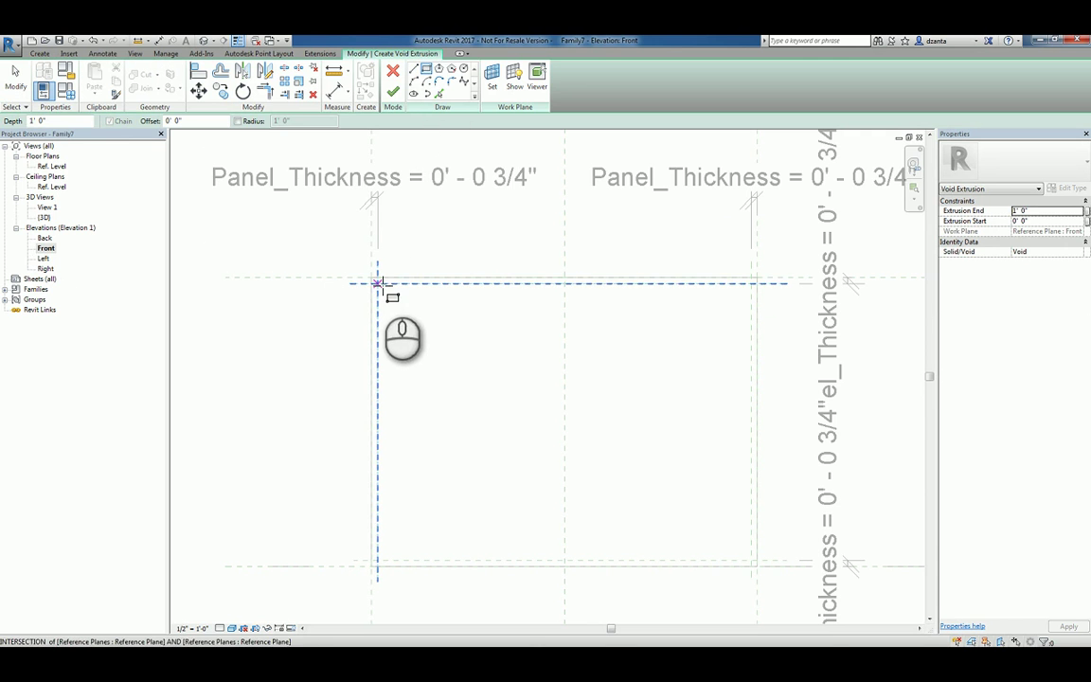
{"action": "left_click", "coordinate": [378, 282]}
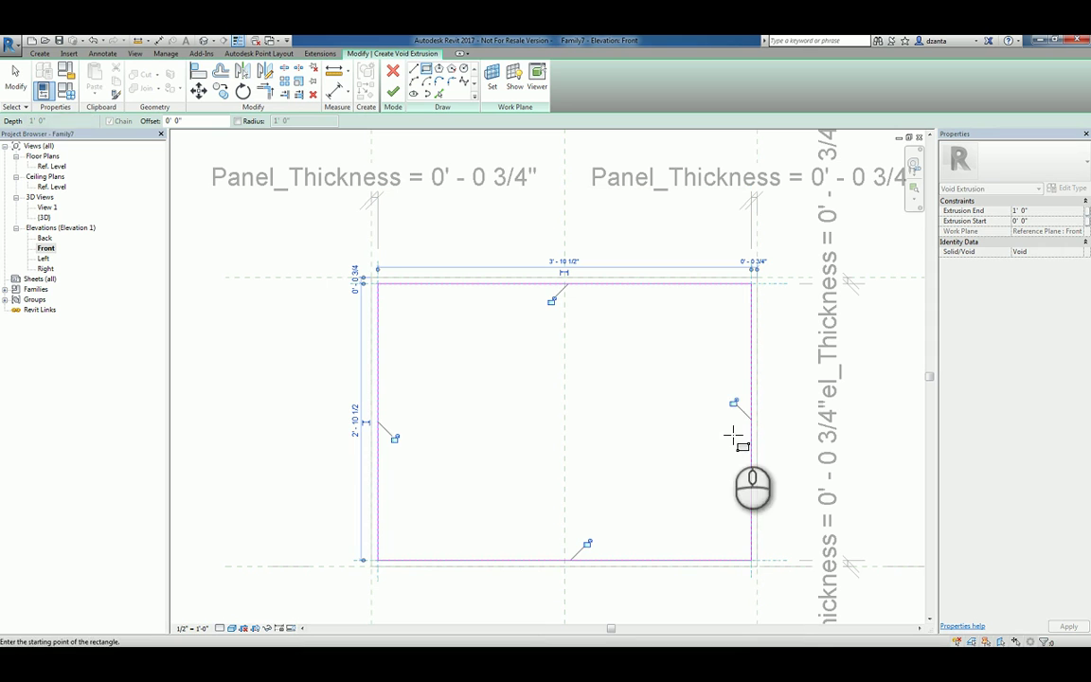
{"action": "left_click", "coordinate": [753, 561]}
Lock the void rectangle's top, bottom and left edges to their planes and finish it
{"action": "left_click", "coordinate": [550, 300]}
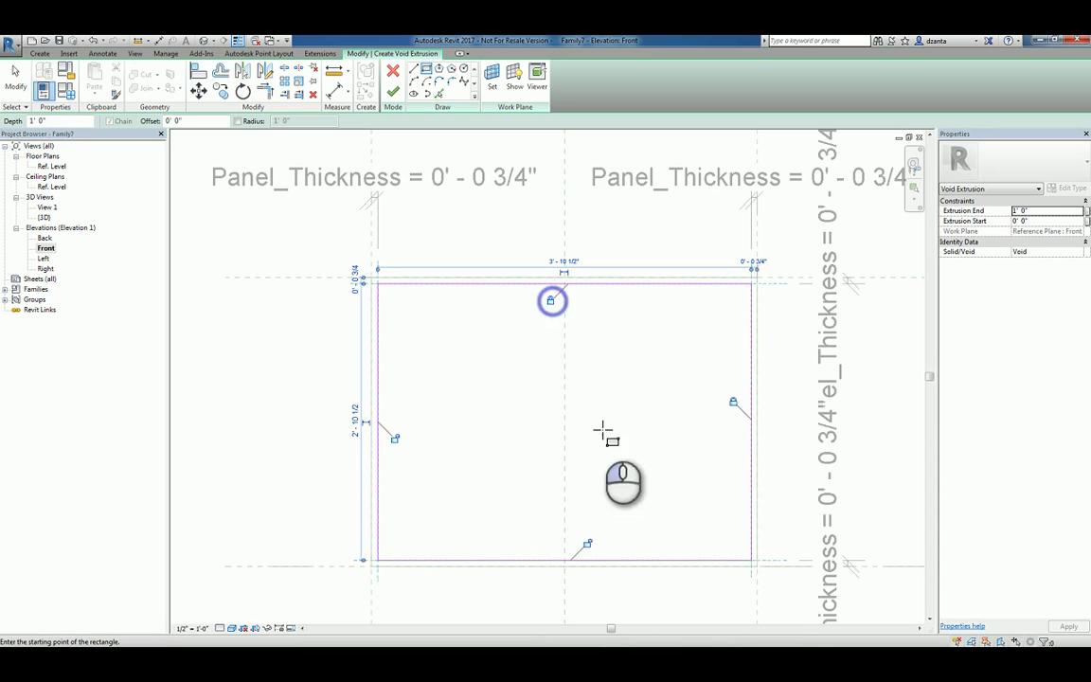
{"action": "left_click", "coordinate": [587, 543]}
{"action": "left_click", "coordinate": [395, 438]}
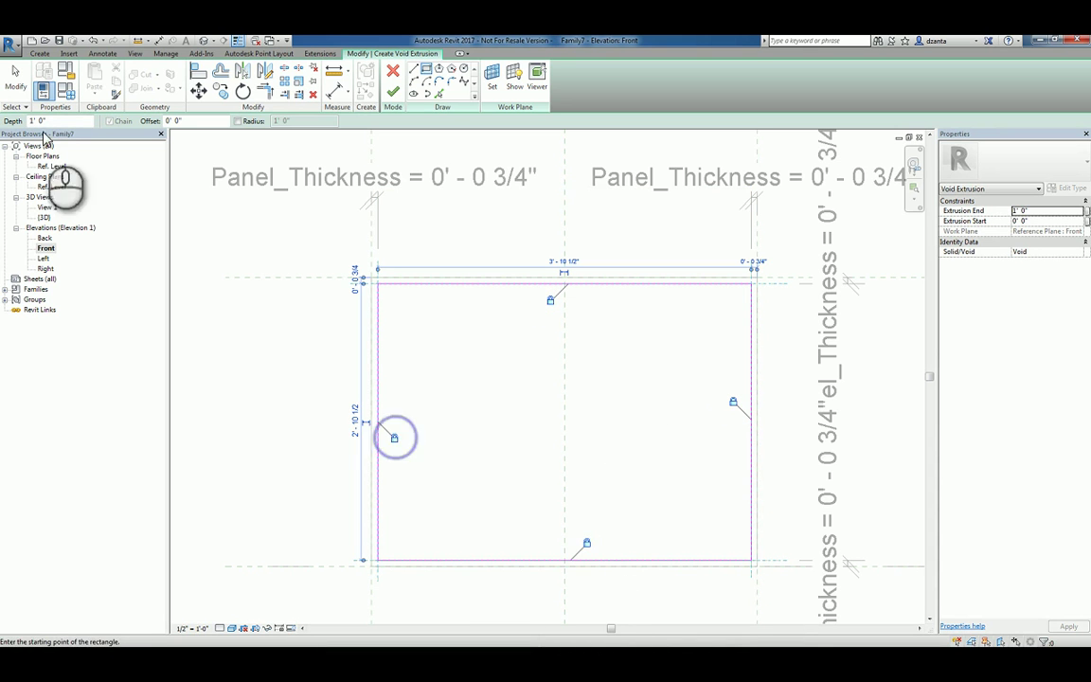
{"action": "left_click", "coordinate": [16, 78]}
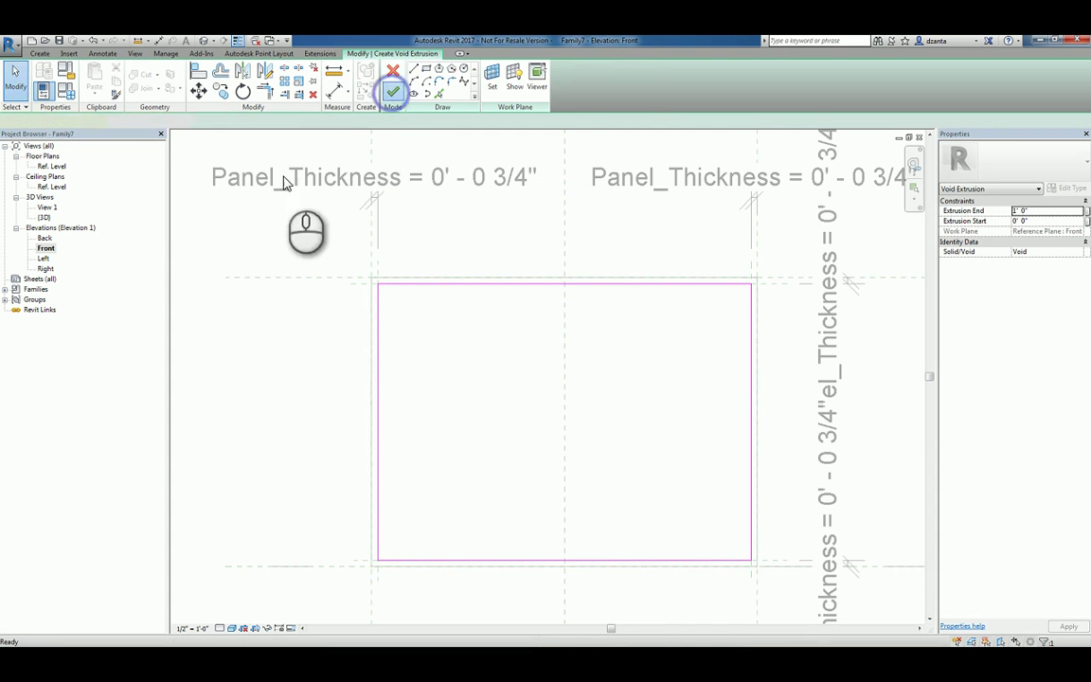
{"action": "left_click", "coordinate": [393, 91]}
In the Ref. Level plan, draw a reference plane (RP) along the box's back edge
{"action": "double_click", "coordinate": [52, 167]}
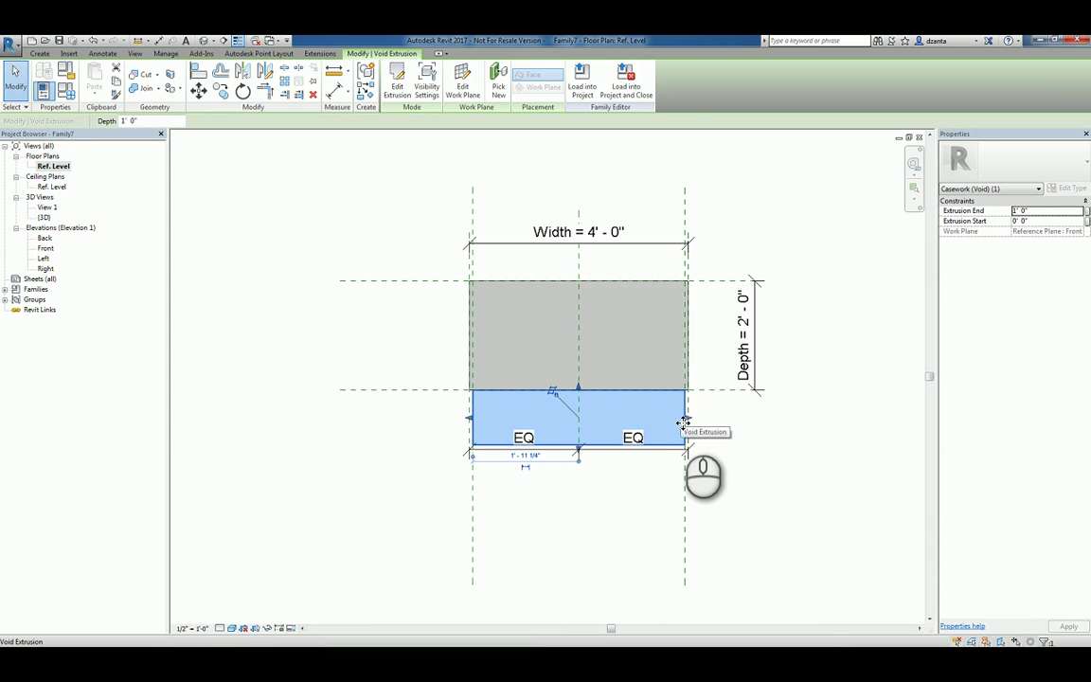
{"action": "left_click", "coordinate": [726, 242]}
{"action": "scroll", "coordinate": [592, 292], "scroll_direction": "up", "scroll_amount": 3}
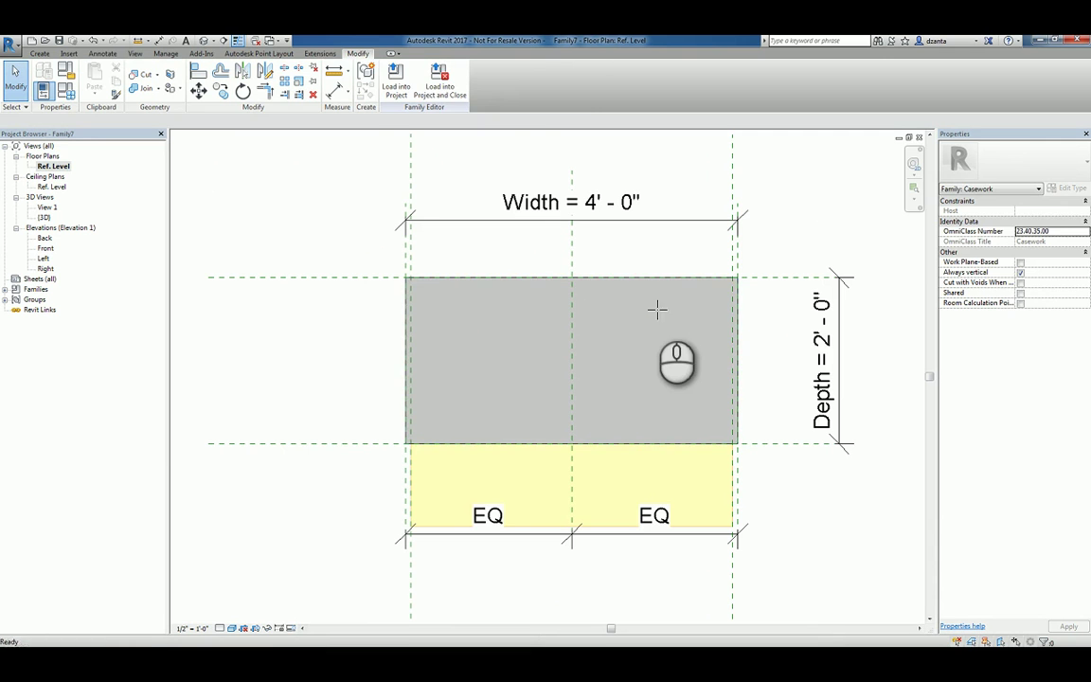
{"action": "key", "text": "r"}
{"action": "key", "text": "p"}
{"action": "left_click", "coordinate": [752, 282]}
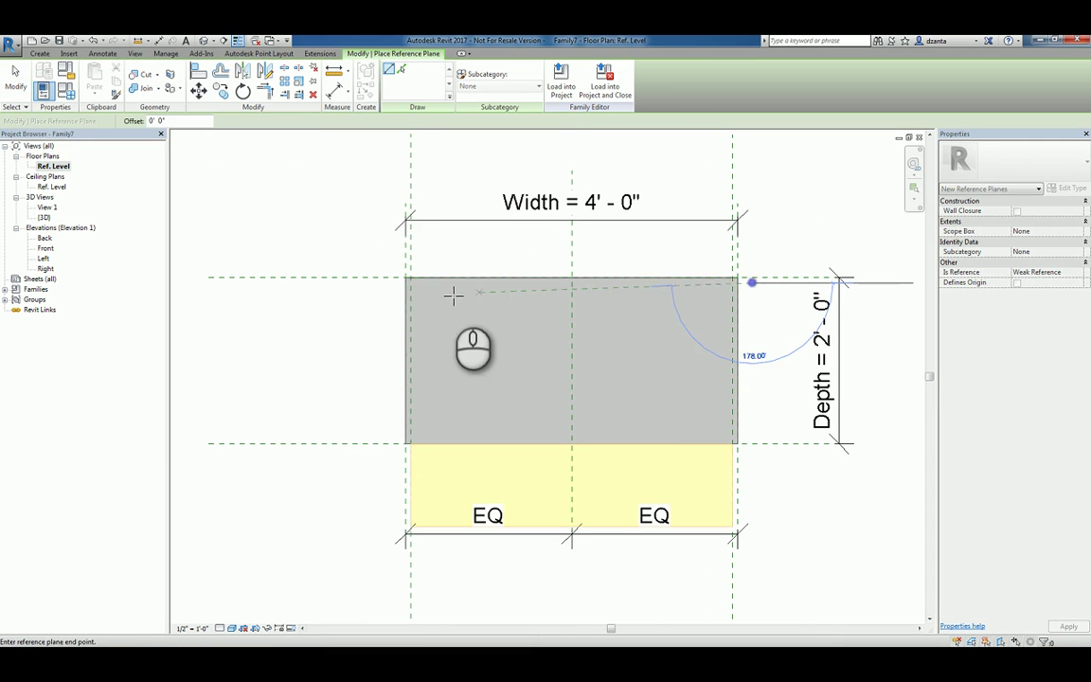
{"action": "left_click", "coordinate": [390, 282]}
{"action": "key", "text": "Escape"}
{"action": "key", "text": "Escape"}
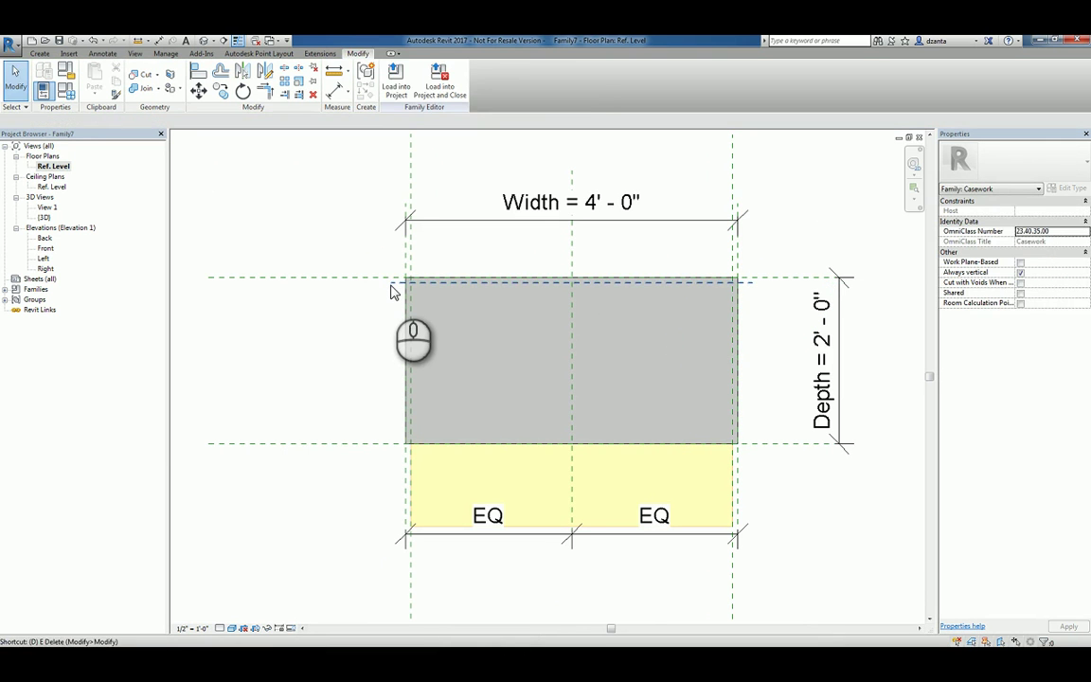
Dimension the new plane 3/4" from the back edge and label it Panel_Thickness
{"action": "key", "text": "d"}
{"action": "key", "text": "i"}
{"action": "left_click", "coordinate": [755, 282]}
{"action": "left_click", "coordinate": [760, 277]}
{"action": "left_click", "coordinate": [790, 251]}
{"action": "key", "text": "Escape"}
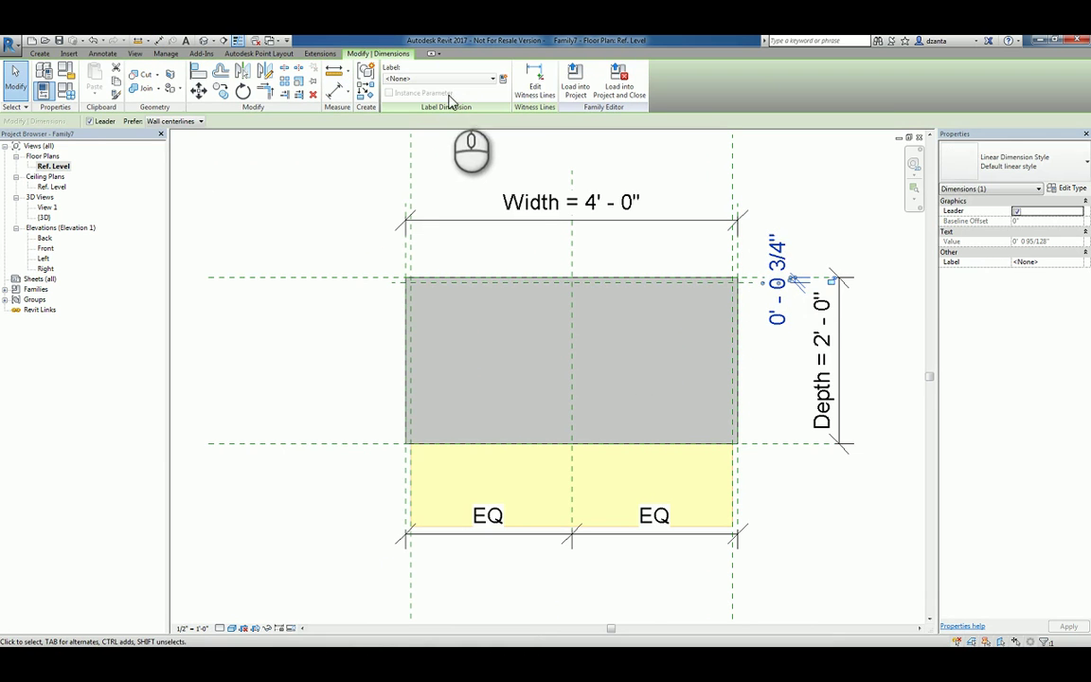
{"action": "left_click", "coordinate": [445, 79]}
{"action": "left_click", "coordinate": [449, 144]}
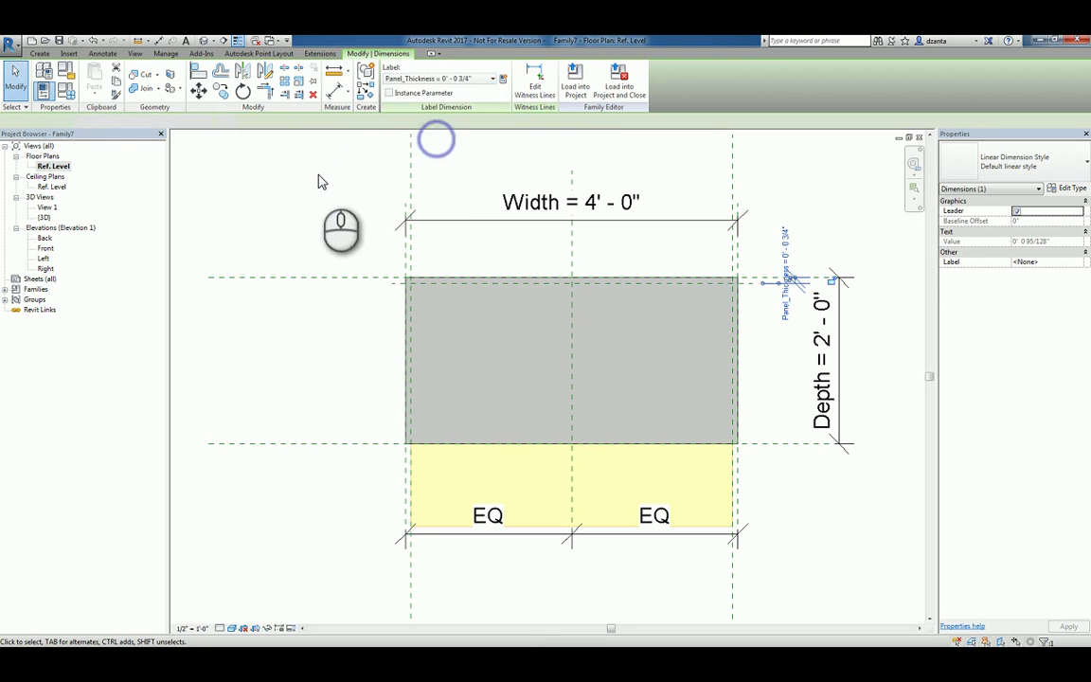
{"action": "left_click", "coordinate": [317, 183]}
Stretch the void back to the new plane, lock it, and pull its front to the box's front edge
{"action": "left_click", "coordinate": [711, 505]}
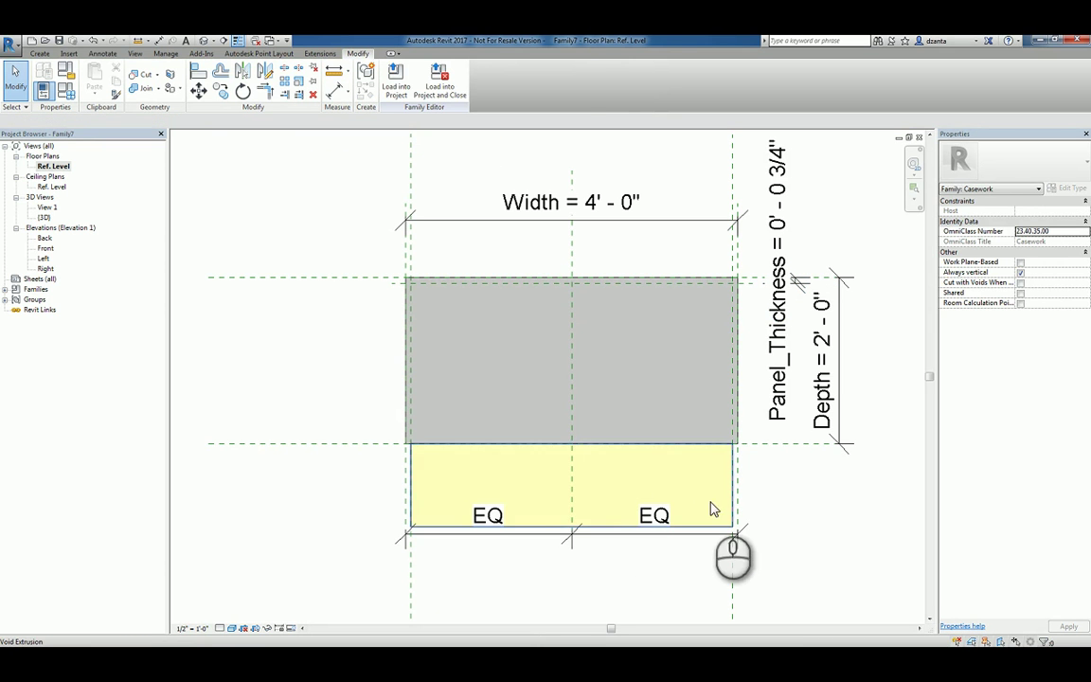
{"action": "left_click_drag", "start_coordinate": [572, 445], "coordinate": [571, 280]}
{"action": "left_click", "coordinate": [587, 265]}
{"action": "left_click_drag", "start_coordinate": [575, 529], "coordinate": [572, 444]}
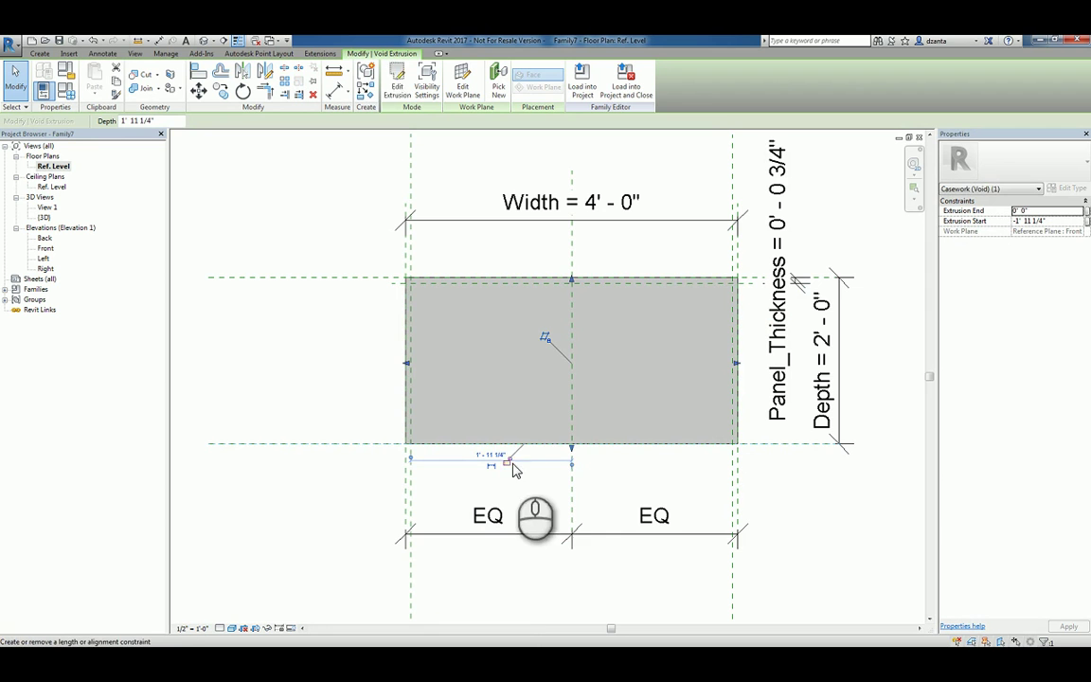
Orbit the default 3D view to inspect the open-front, thin-walled hollow box
{"action": "left_click", "coordinate": [363, 504]}
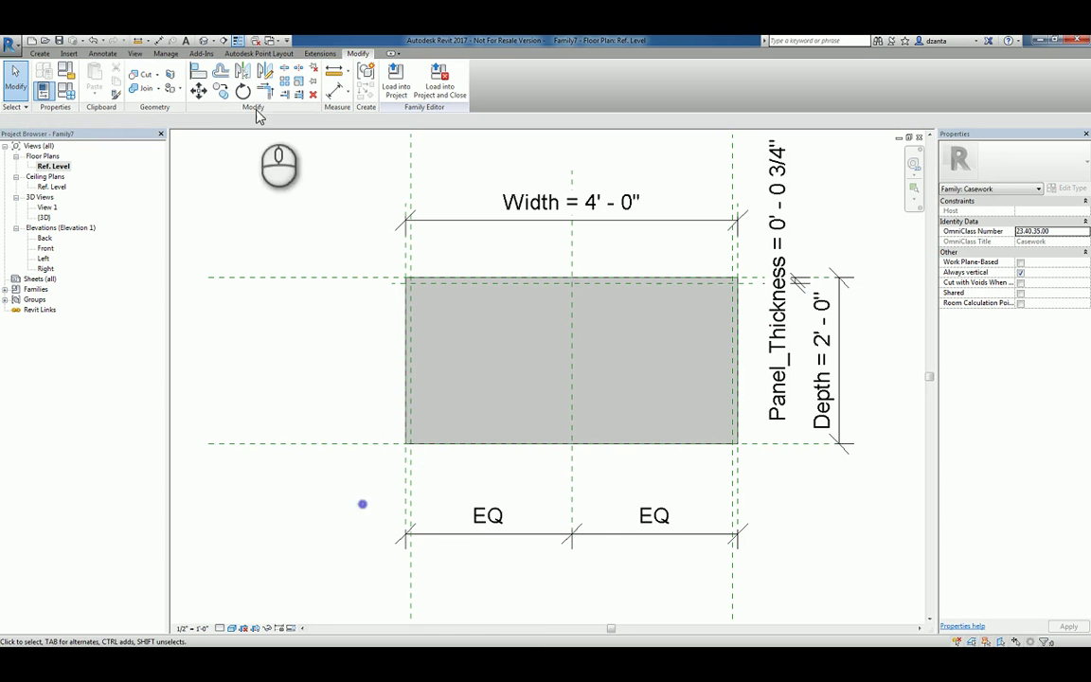
{"action": "left_click", "coordinate": [203, 41]}
{"action": "middle_click_drag", "start_coordinate": [848, 527], "coordinate": [843, 479], "text": "shift"}
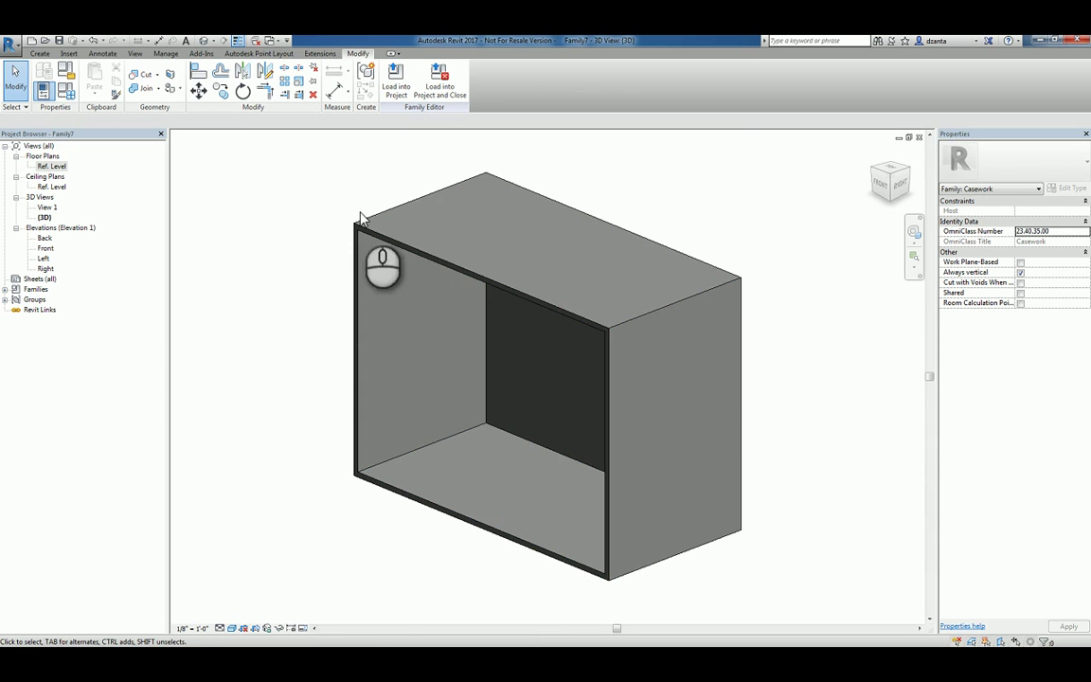
Associate the extrusion's material with a new Casework_Material family parameter
{"action": "left_click", "coordinate": [402, 207]}
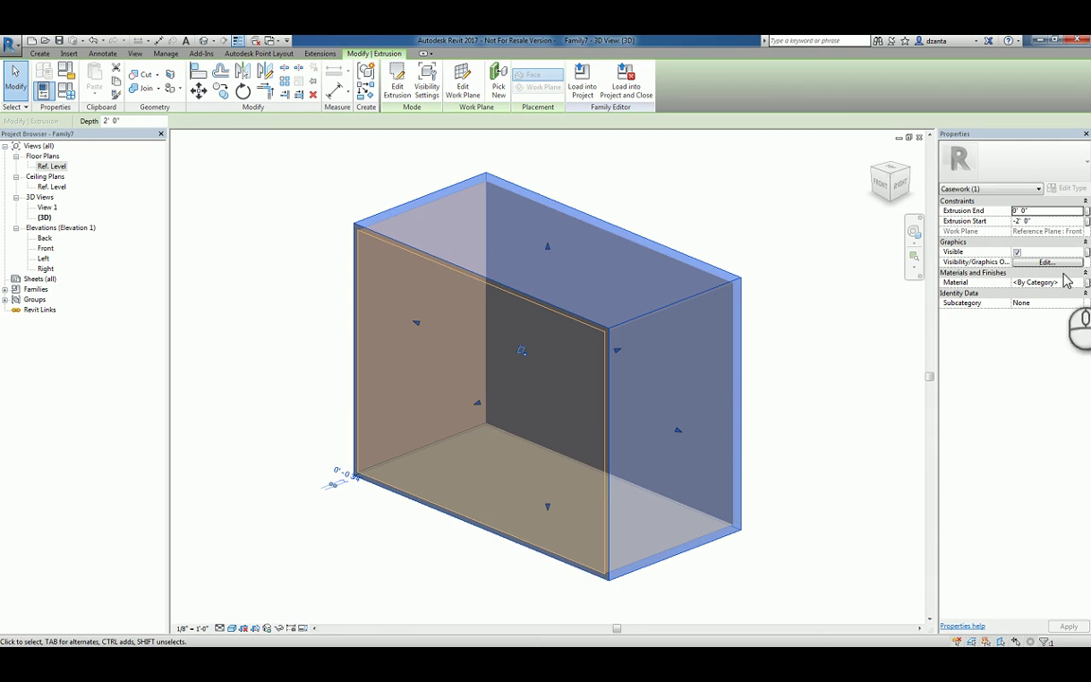
{"action": "left_click", "coordinate": [1086, 283]}
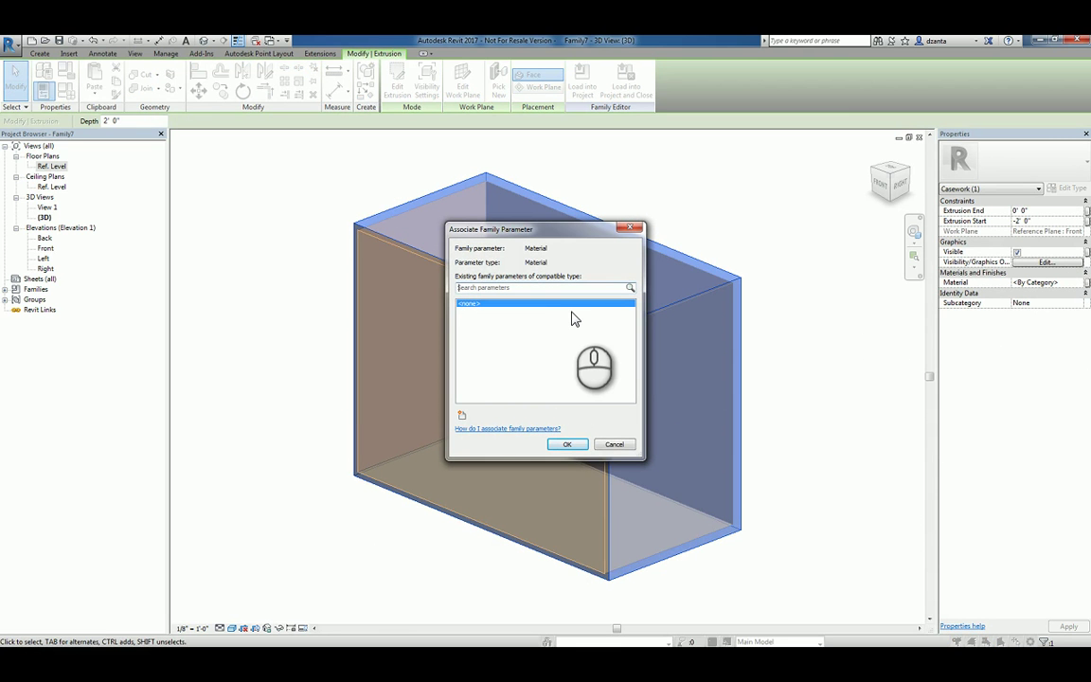
{"action": "left_click", "coordinate": [461, 415]}
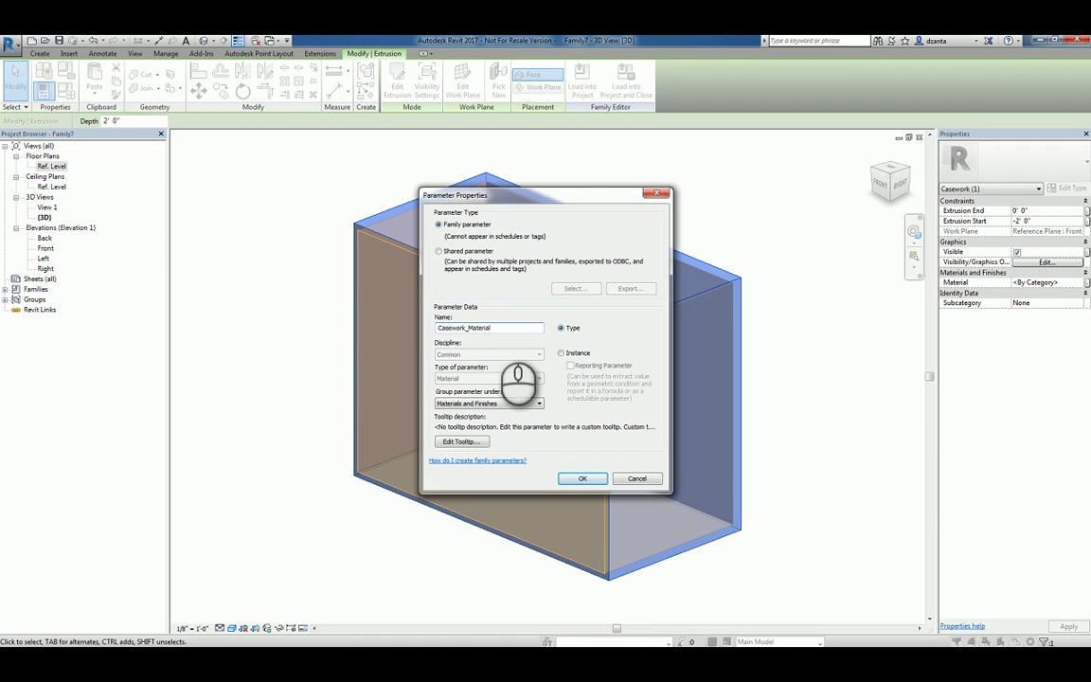
{"action": "left_click", "coordinate": [583, 478]}
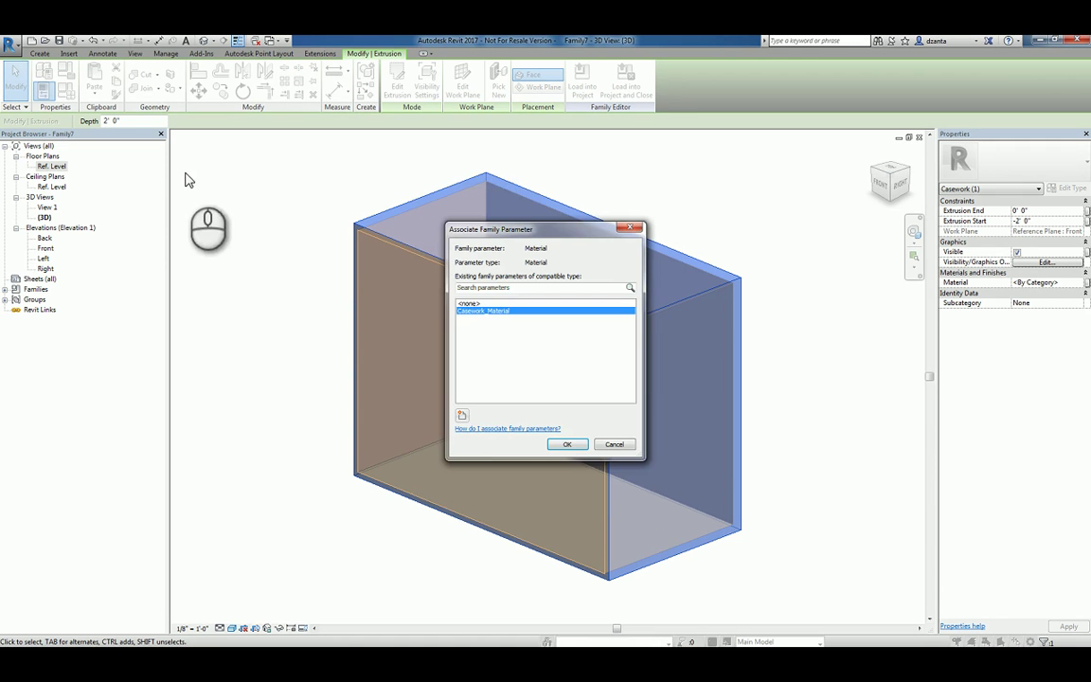
{"action": "left_click", "coordinate": [568, 444]}
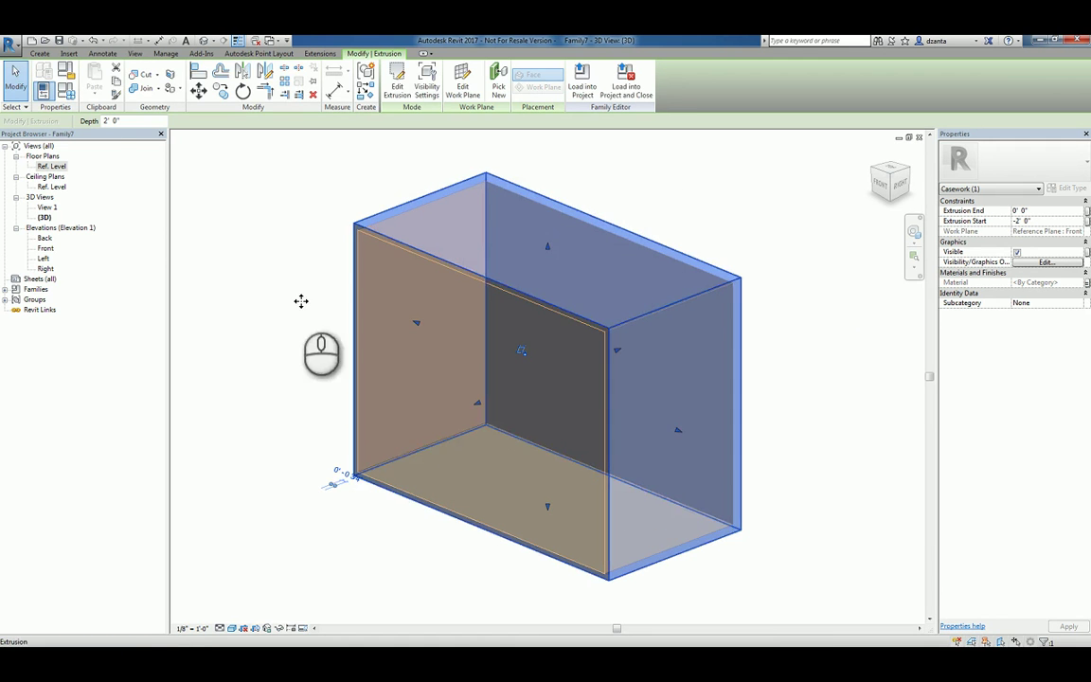
Set Casework_Material to Wood (Oak) from the Autodesk Materials library
{"action": "left_click", "coordinate": [66, 90]}
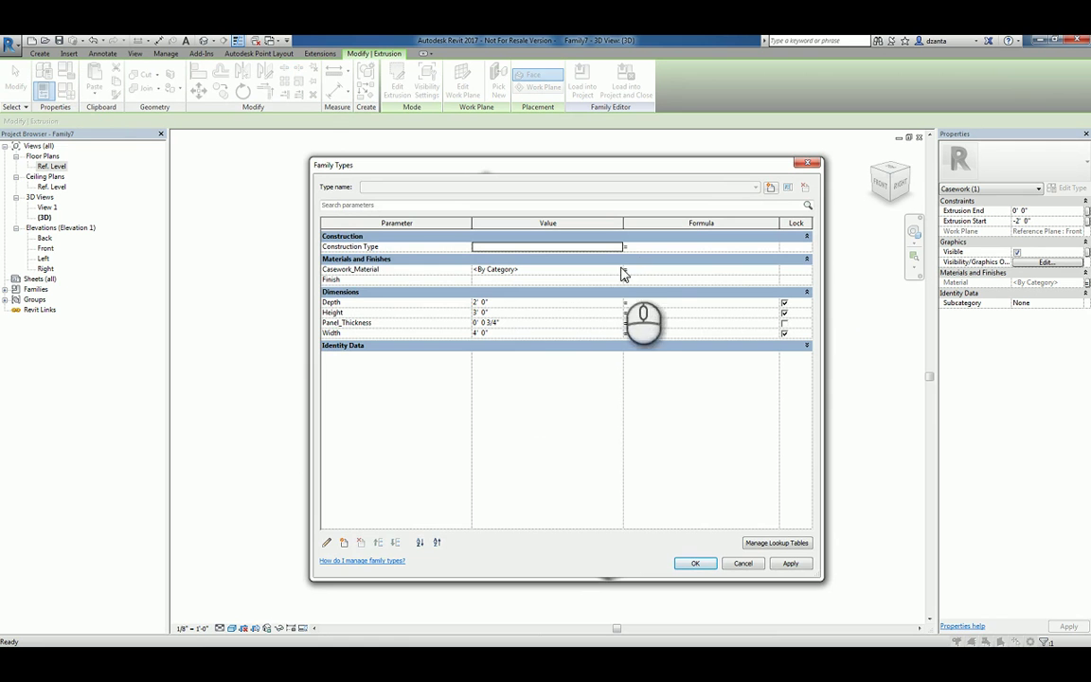
{"action": "left_click", "coordinate": [618, 270]}
{"action": "left_click", "coordinate": [619, 270]}
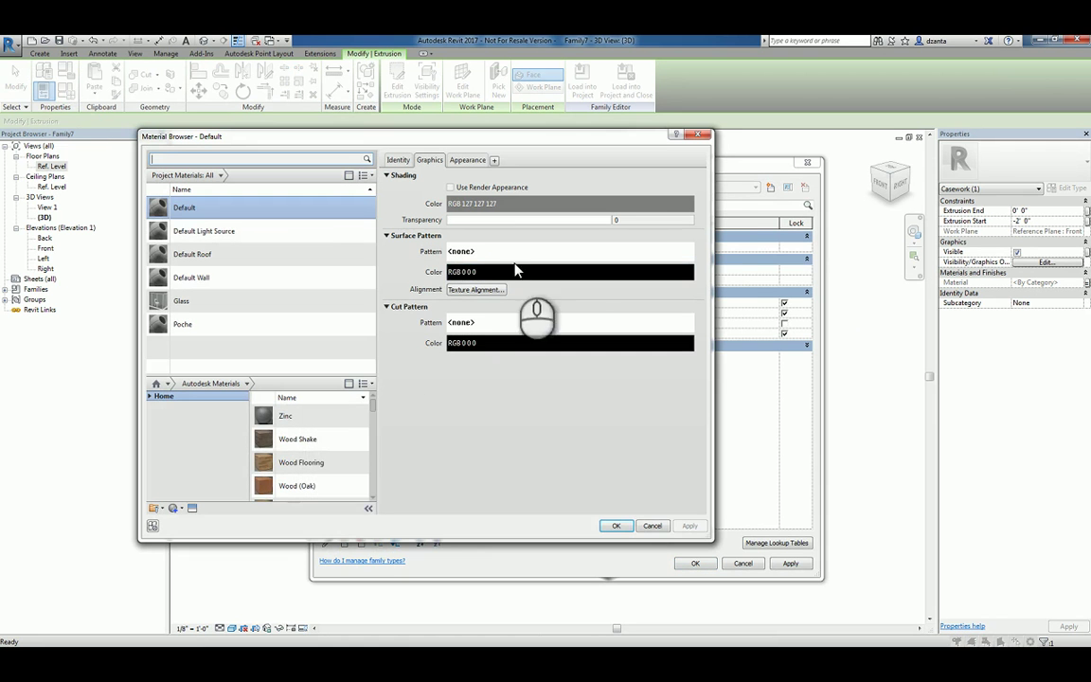
{"action": "double_click", "coordinate": [310, 492]}
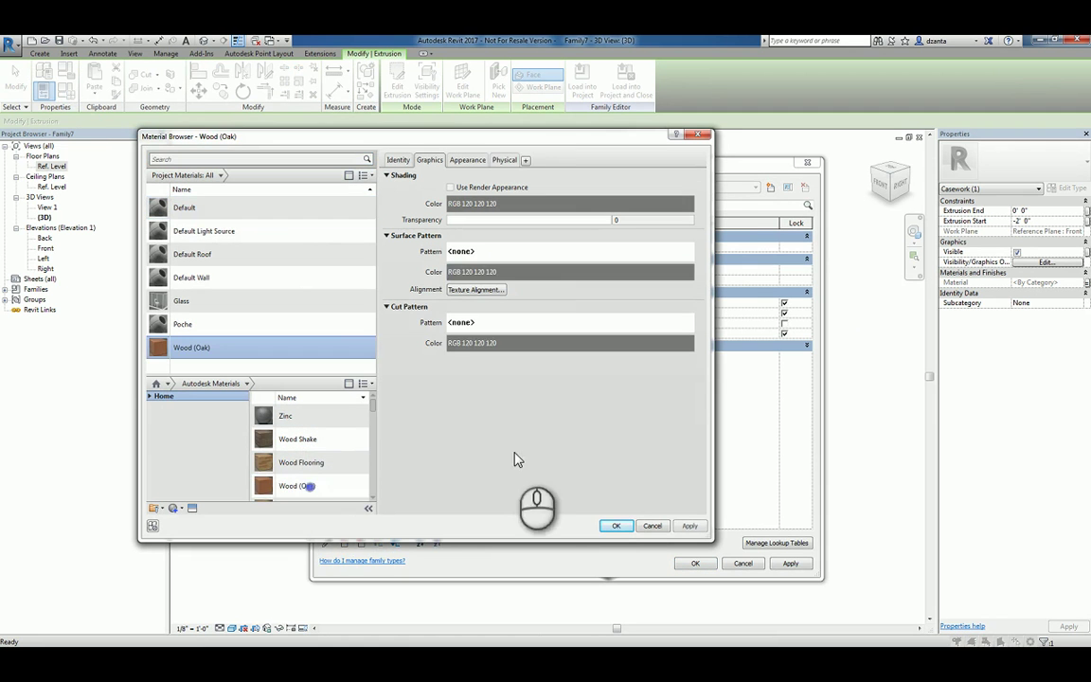
{"action": "left_click", "coordinate": [615, 525]}
Apply the family type changes and switch the visual style to Realistic
{"action": "left_click", "coordinate": [692, 563]}
{"action": "left_click", "coordinate": [693, 593]}
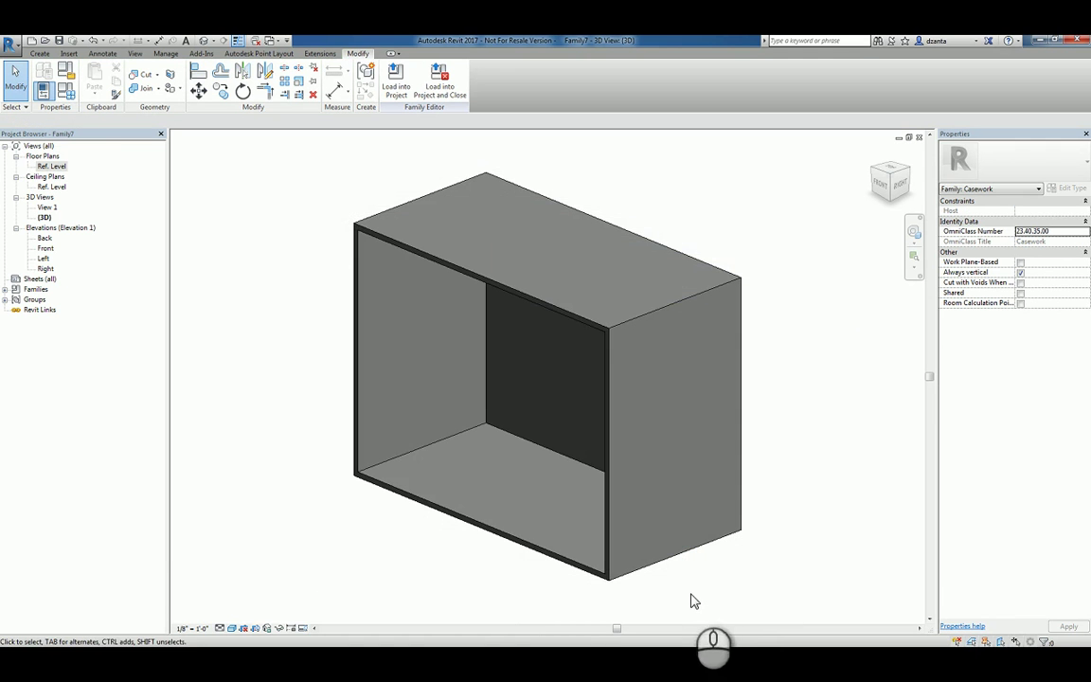
{"action": "left_click", "coordinate": [231, 628]}
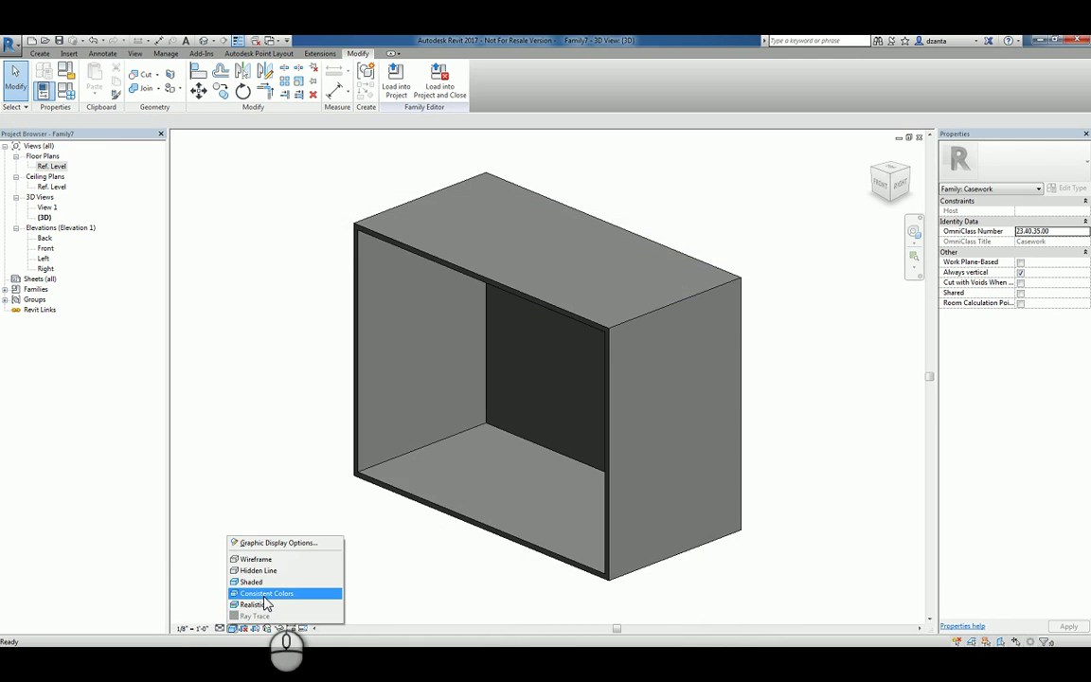
{"action": "left_click", "coordinate": [268, 604]}
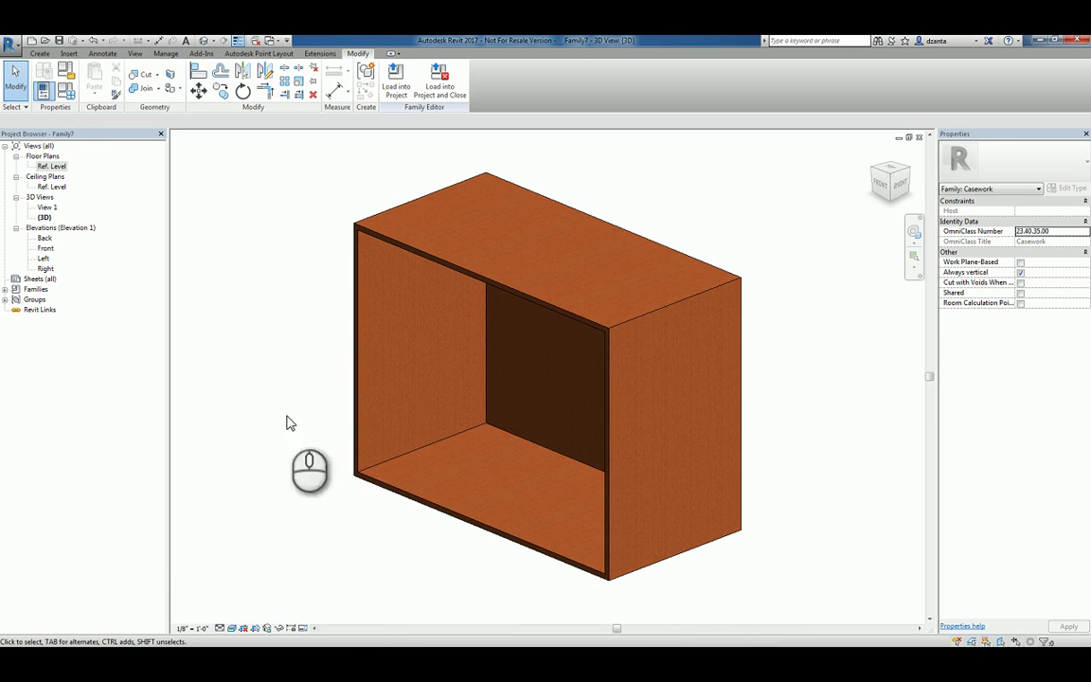
Save the family as Custom Casework 1.rfa
{"action": "left_click", "coordinate": [8, 44]}
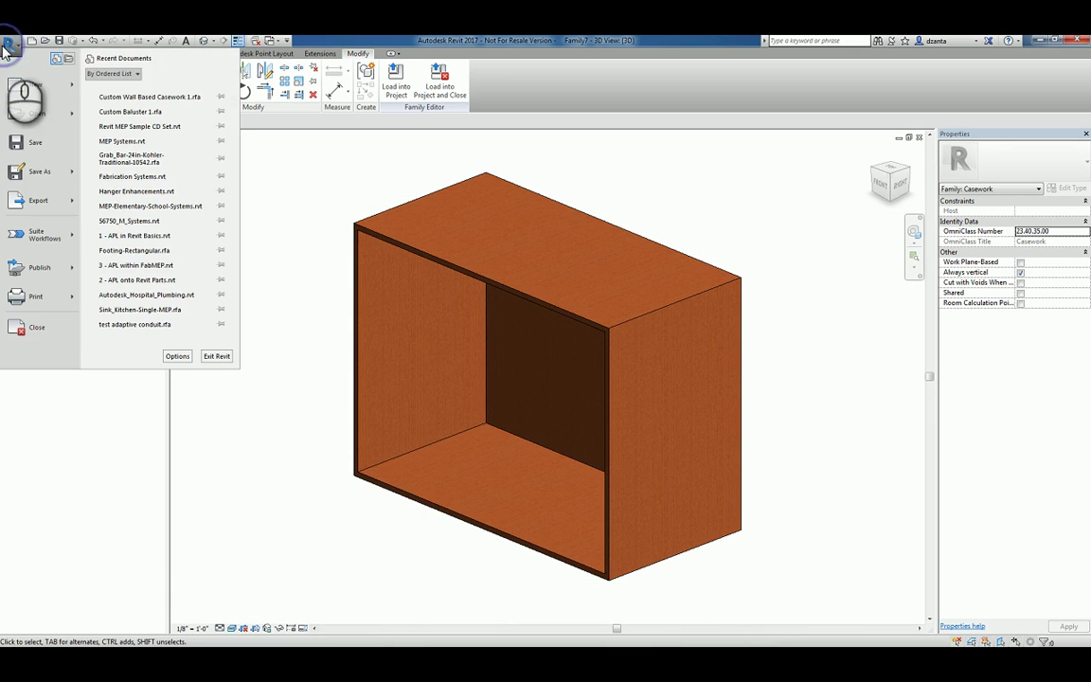
{"action": "left_click", "coordinate": [39, 171]}
{"action": "left_click", "coordinate": [116, 128]}
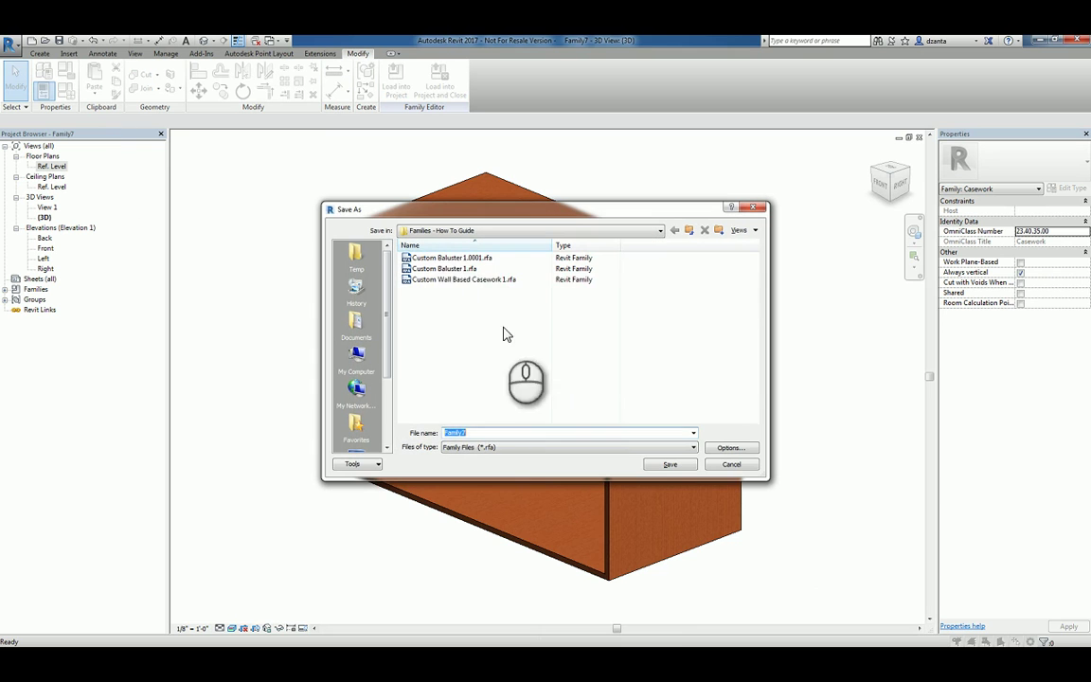
{"action": "left_click", "coordinate": [463, 279]}
{"action": "left_click", "coordinate": [502, 432]}
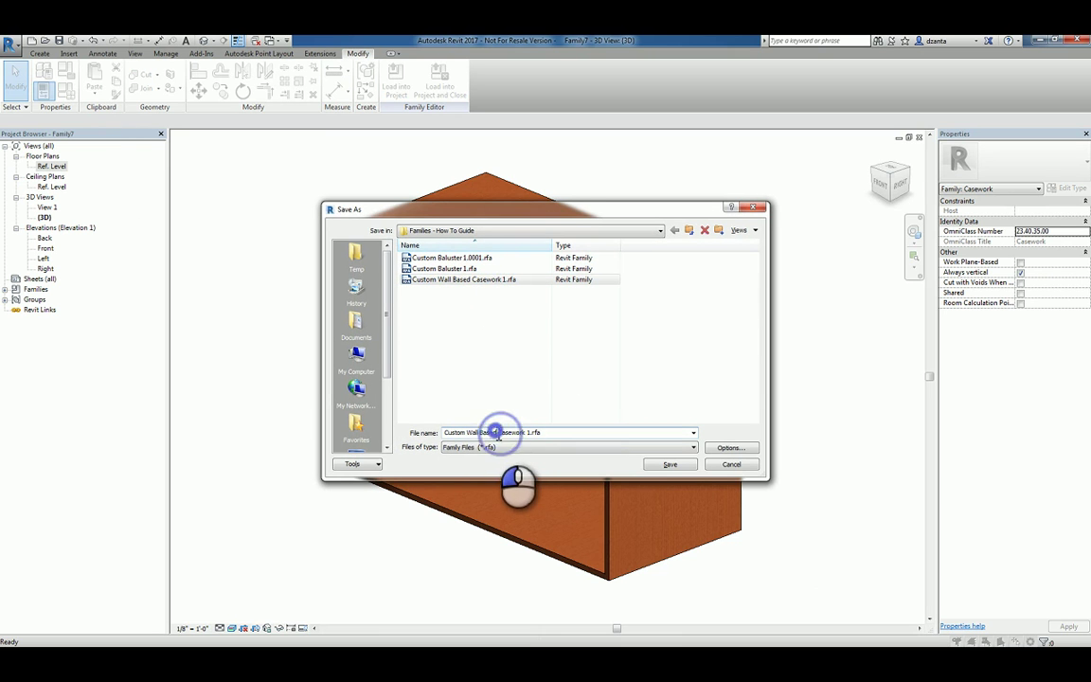
{"action": "left_click_drag", "start_coordinate": [495, 432], "coordinate": [472, 432]}
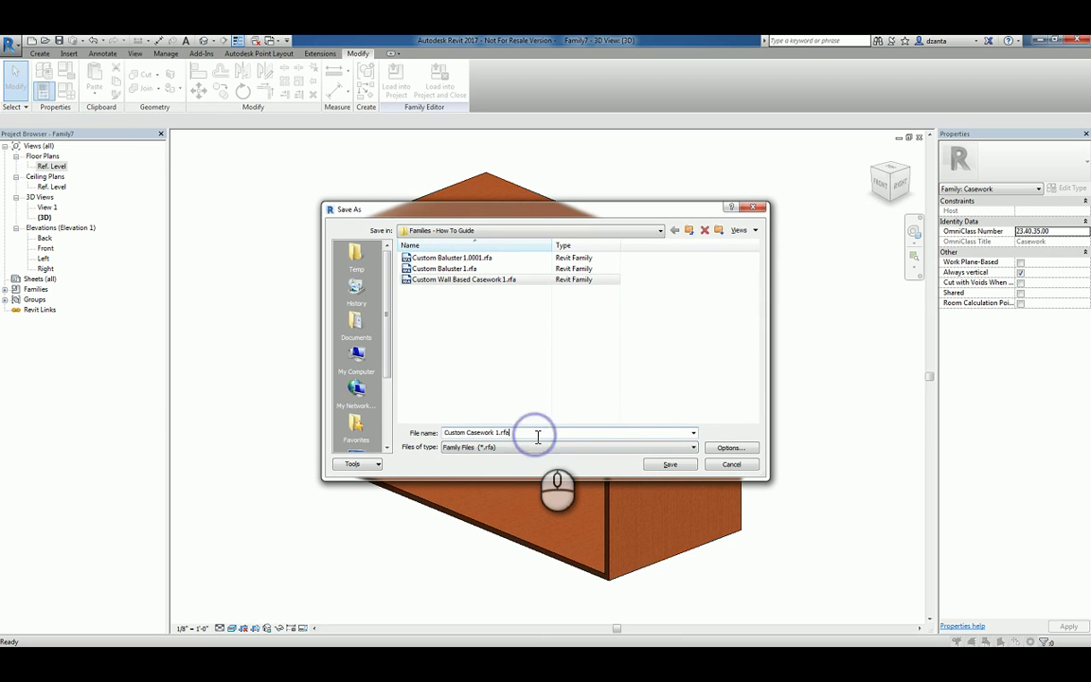
{"action": "left_click", "coordinate": [573, 386]}
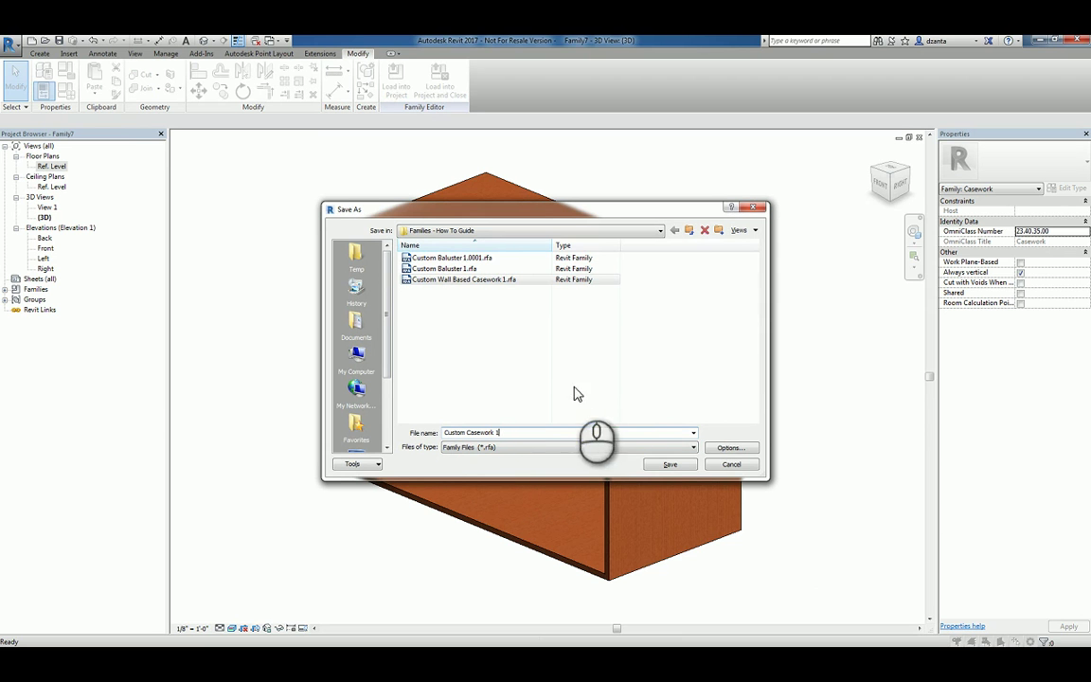
Save the family as Custom Casework 1 and load it into a new Architectural Template project
{"action": "left_click", "coordinate": [670, 463]}
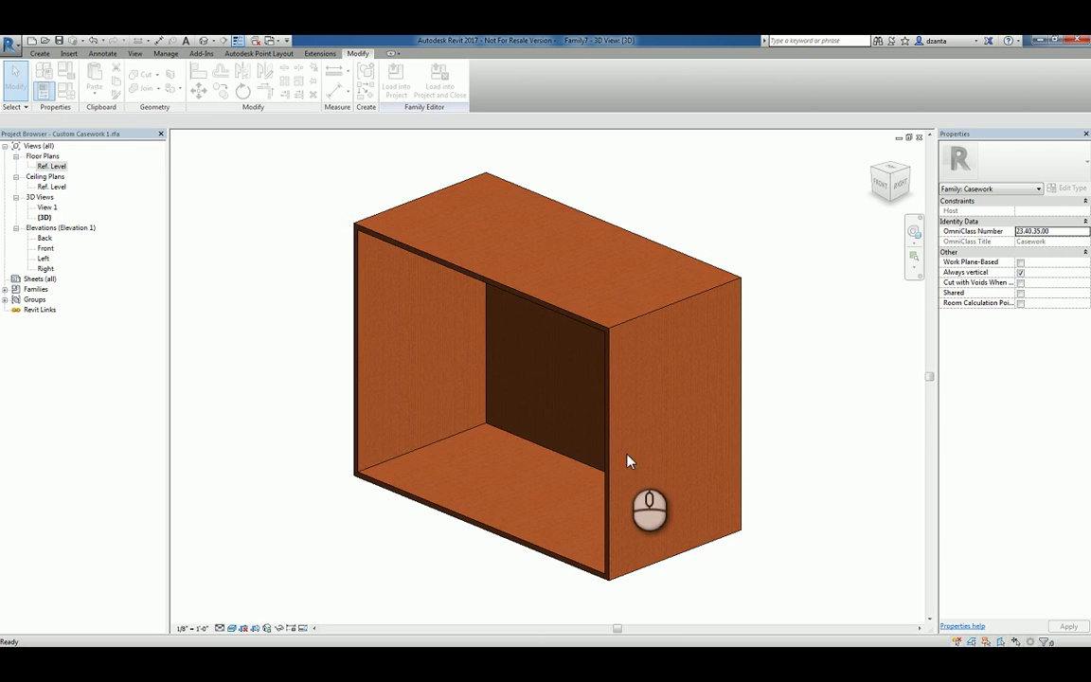
{"action": "left_click", "coordinate": [231, 256]}
{"action": "left_click", "coordinate": [33, 42]}
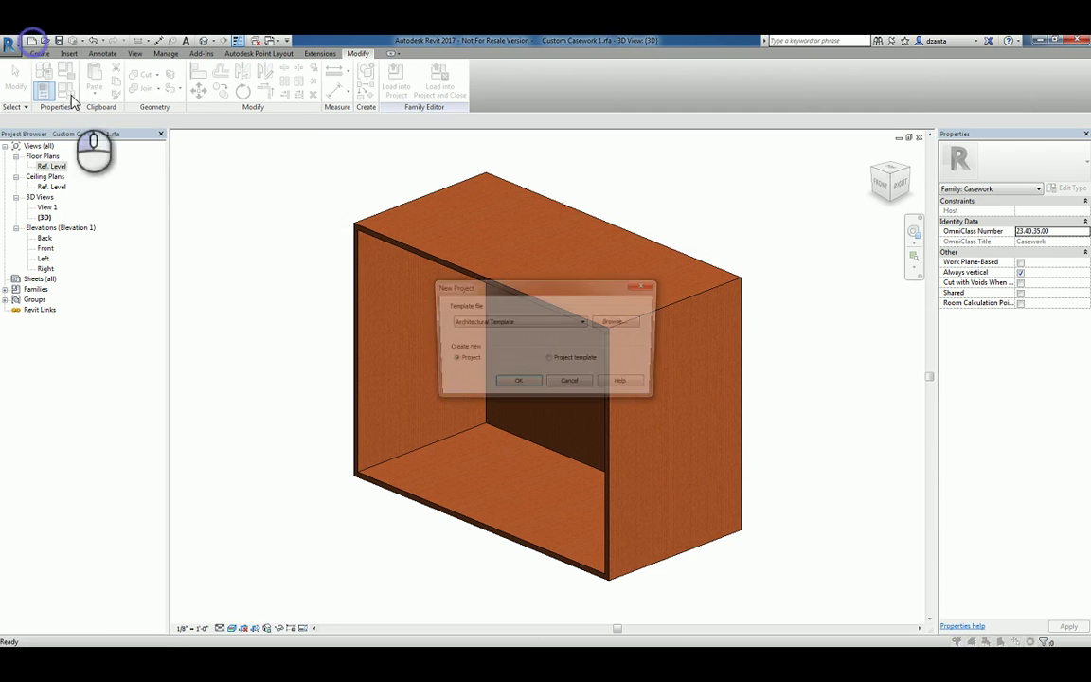
{"action": "left_click", "coordinate": [512, 385]}
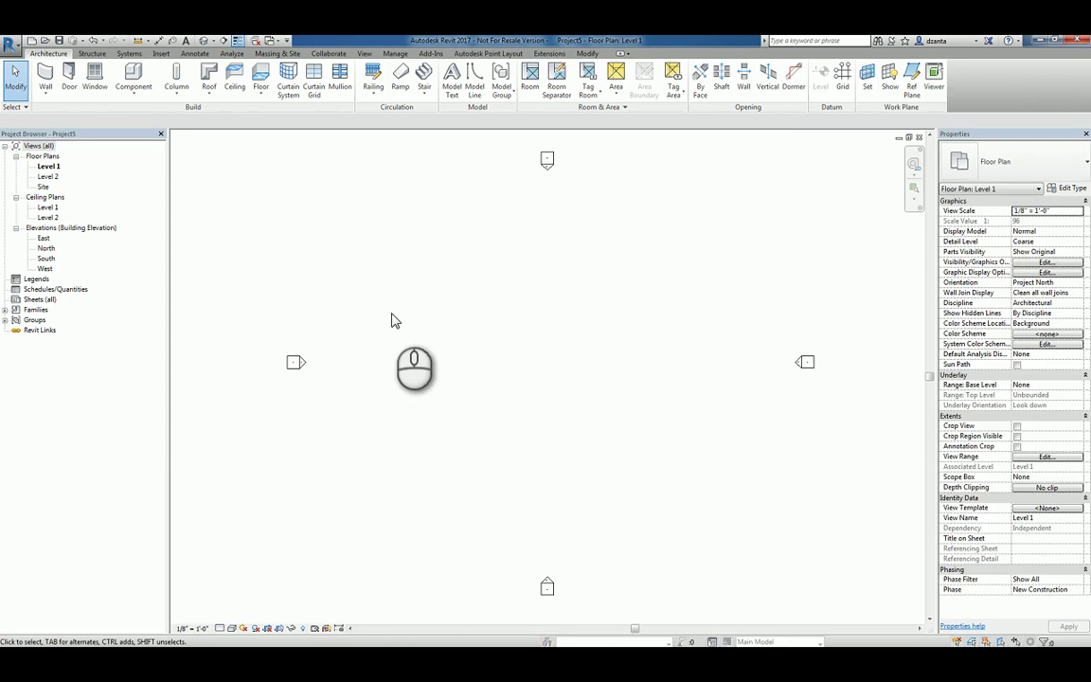
{"action": "key", "text": "ctrl+Tab"}
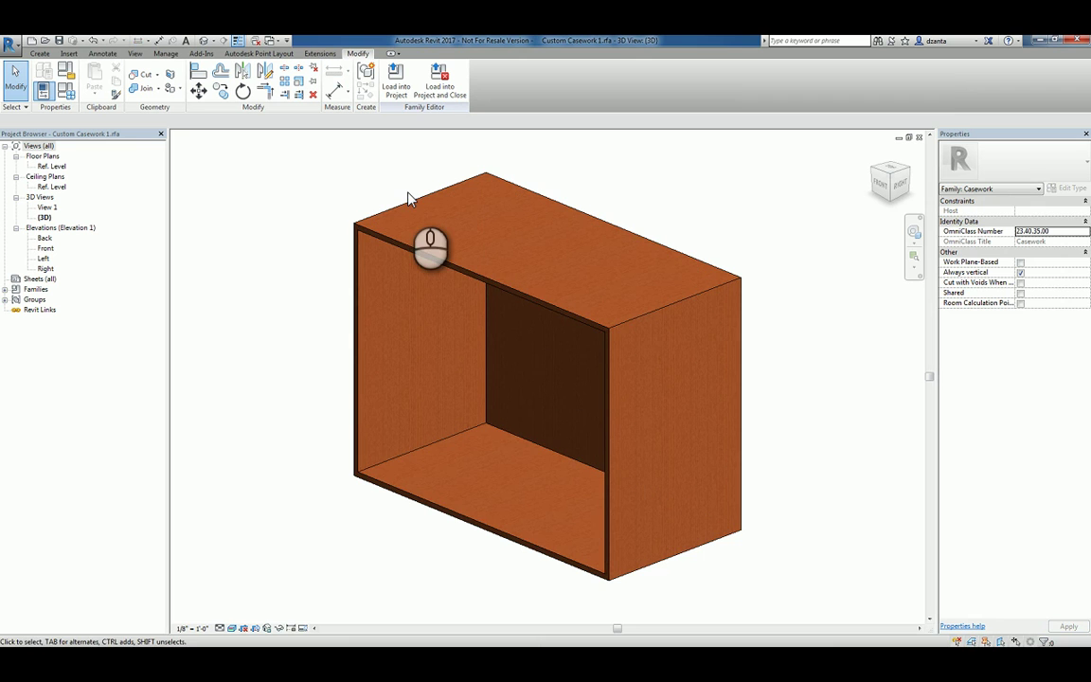
{"action": "left_click", "coordinate": [395, 83]}
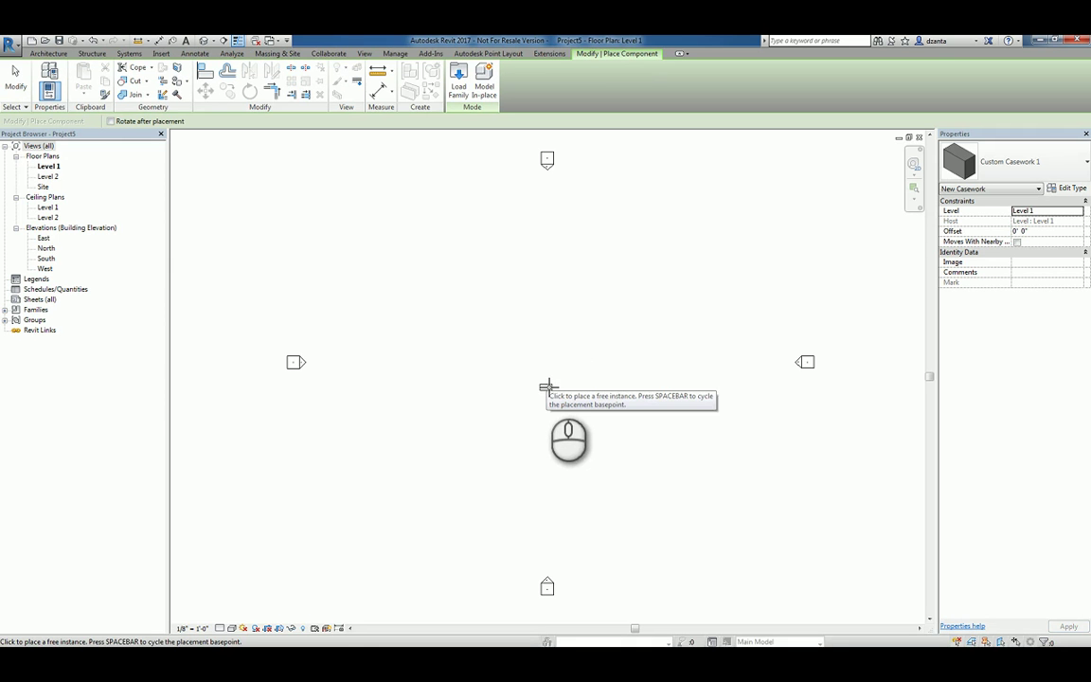
Place one Custom Casework 1 box at the Level 1 plan centre and inspect it in 3D
{"action": "left_click", "coordinate": [514, 359]}
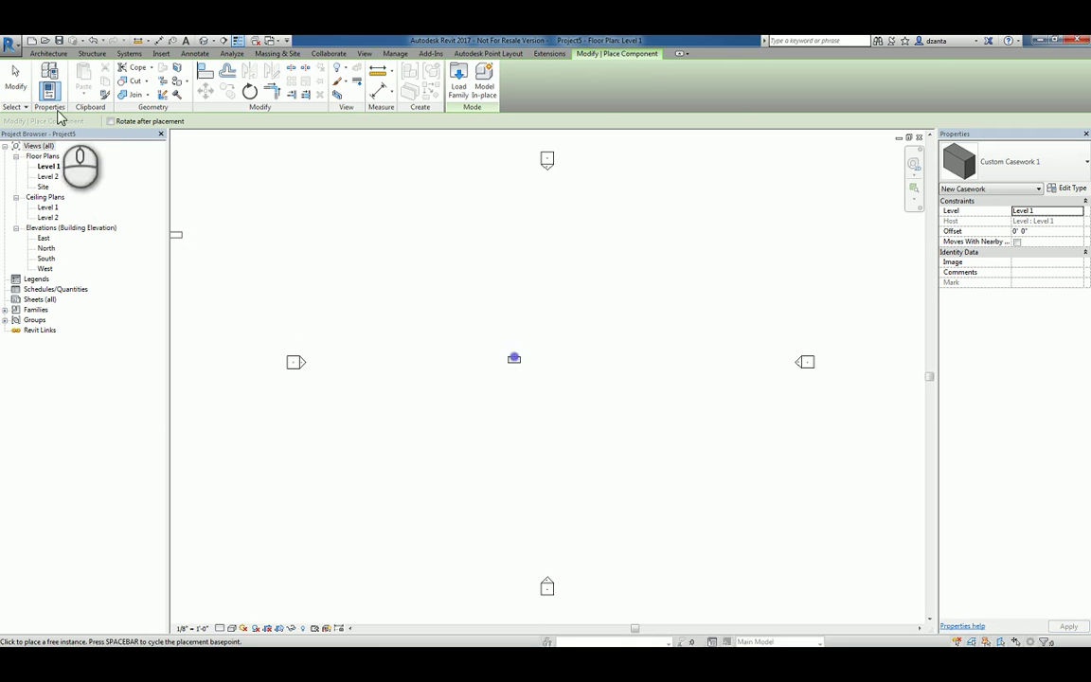
{"action": "left_click", "coordinate": [15, 77]}
{"action": "left_click", "coordinate": [202, 41]}
{"action": "middle_click_drag", "start_coordinate": [434, 286], "coordinate": [753, 396], "text": "shift"}
{"action": "left_click", "coordinate": [918, 137]}
Draw a short straight wall just above the casework in the floor plan
{"action": "left_click", "coordinate": [46, 78]}
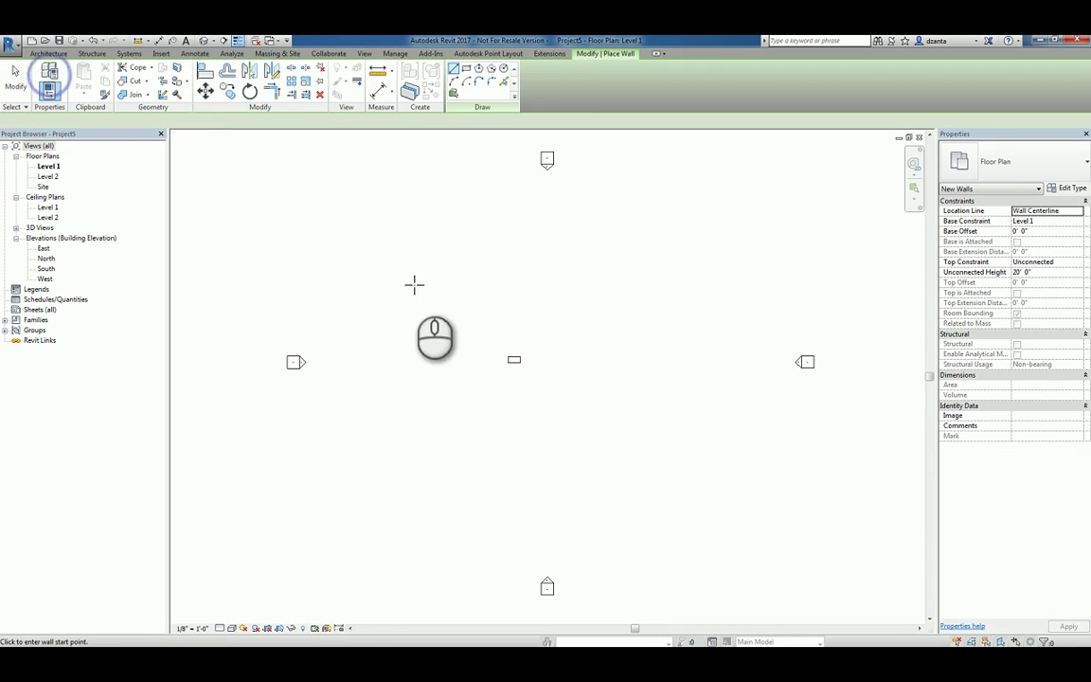
{"action": "left_click", "coordinate": [509, 329]}
{"action": "left_click", "coordinate": [560, 327]}
{"action": "key", "text": "Escape"}
{"action": "key", "text": "Escape"}
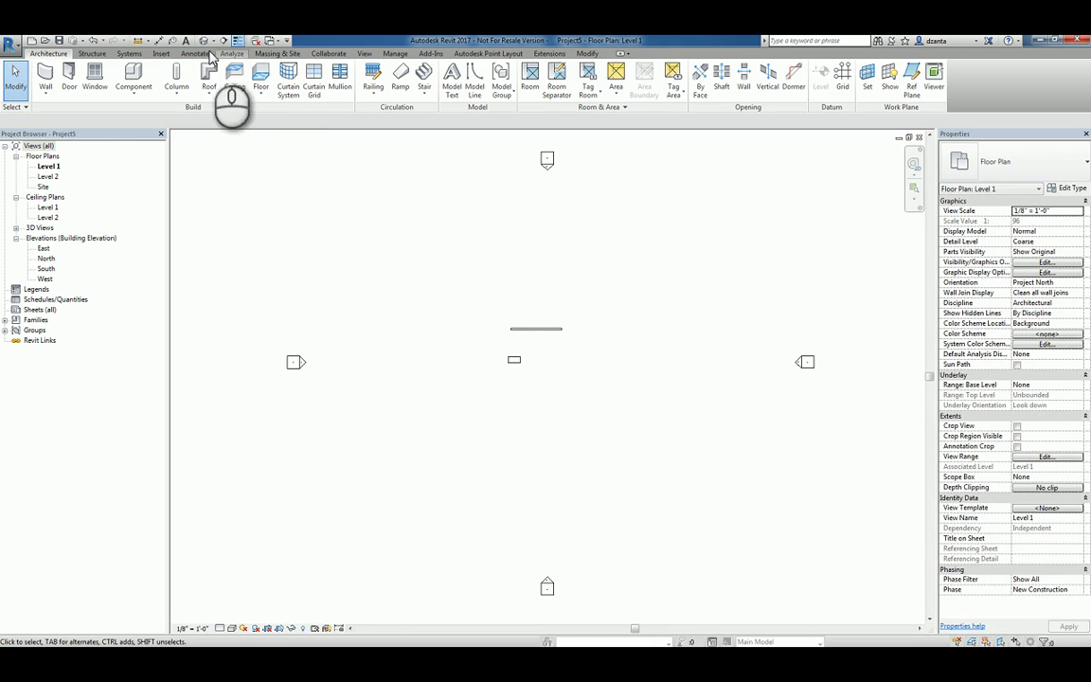
In the 3D view, align the casework box flush to the wall face and lock it
{"action": "left_click", "coordinate": [203, 41]}
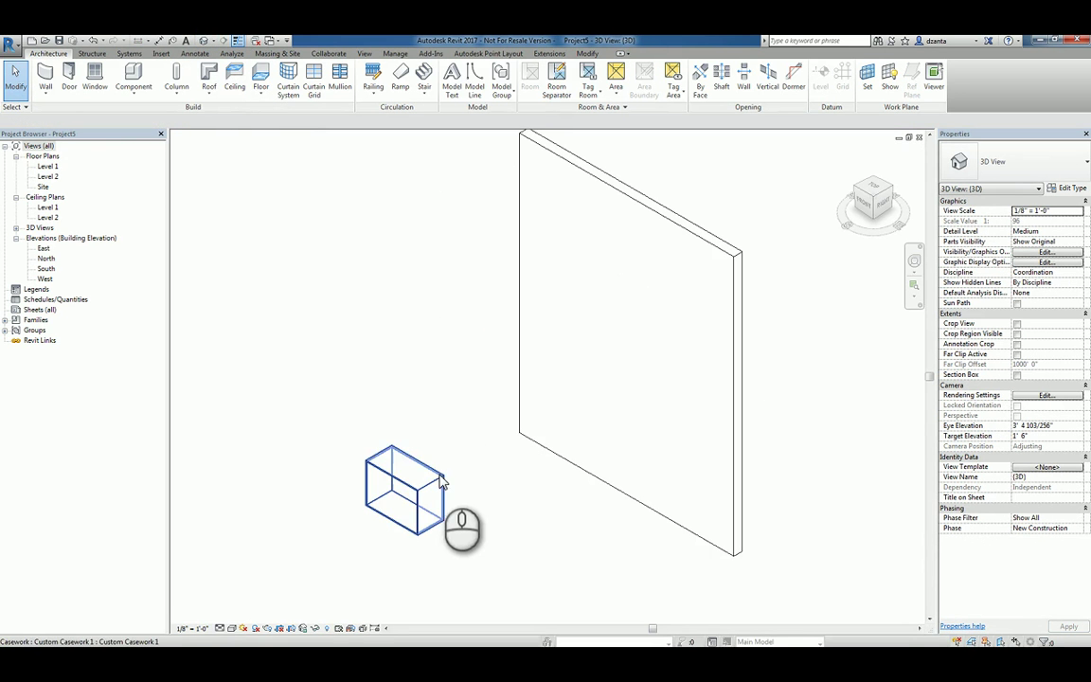
{"action": "key", "text": "a"}
{"action": "key", "text": "l"}
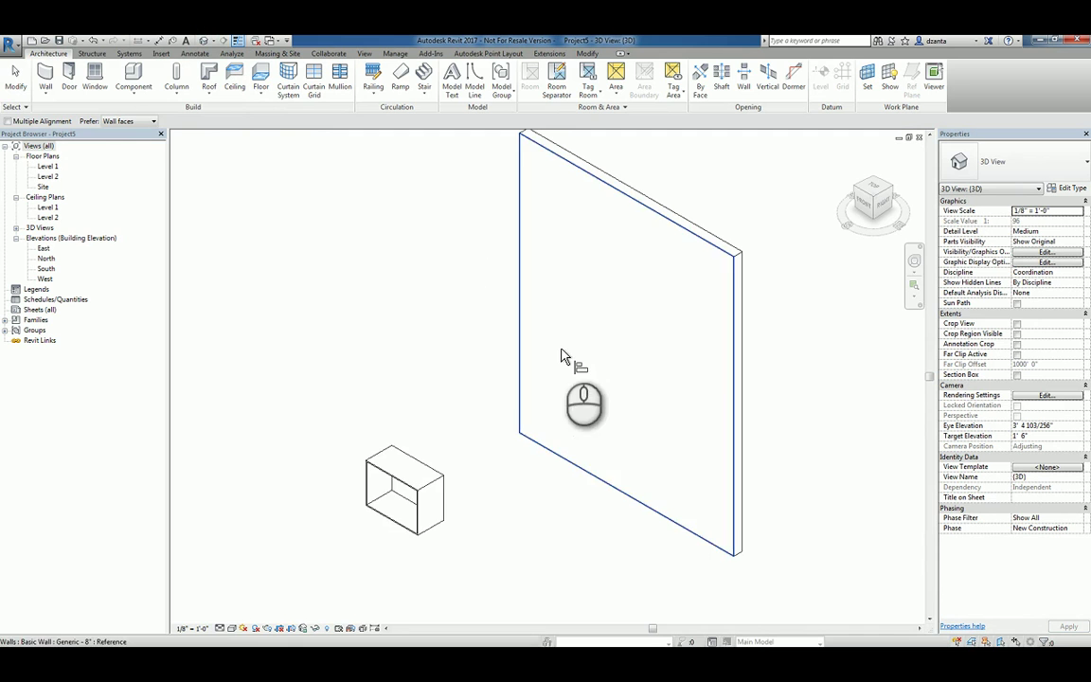
{"action": "left_click", "coordinate": [563, 348]}
{"action": "left_click", "coordinate": [442, 496]}
{"action": "left_click", "coordinate": [508, 339]}
From the FRONT view, drag the casework box up to the middle of the wall
{"action": "key", "text": "Escape"}
{"action": "key", "text": "Escape"}
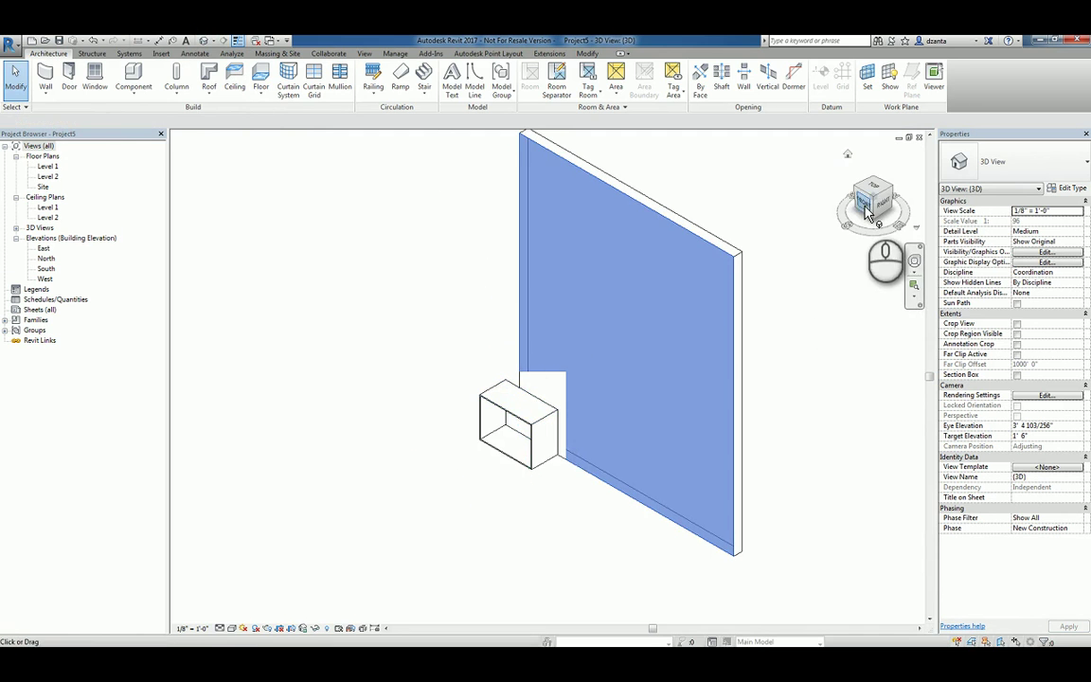
{"action": "left_click", "coordinate": [861, 209]}
{"action": "left_click", "coordinate": [449, 509]}
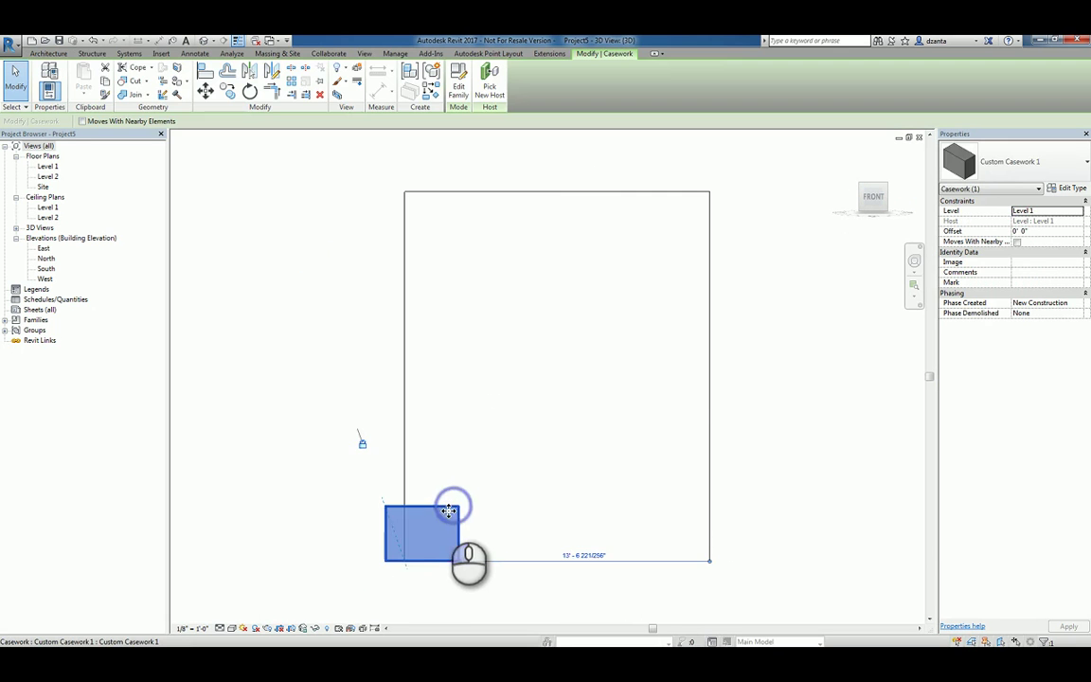
{"action": "left_click_drag", "start_coordinate": [447, 512], "coordinate": [587, 360]}
{"action": "left_click", "coordinate": [757, 382]}
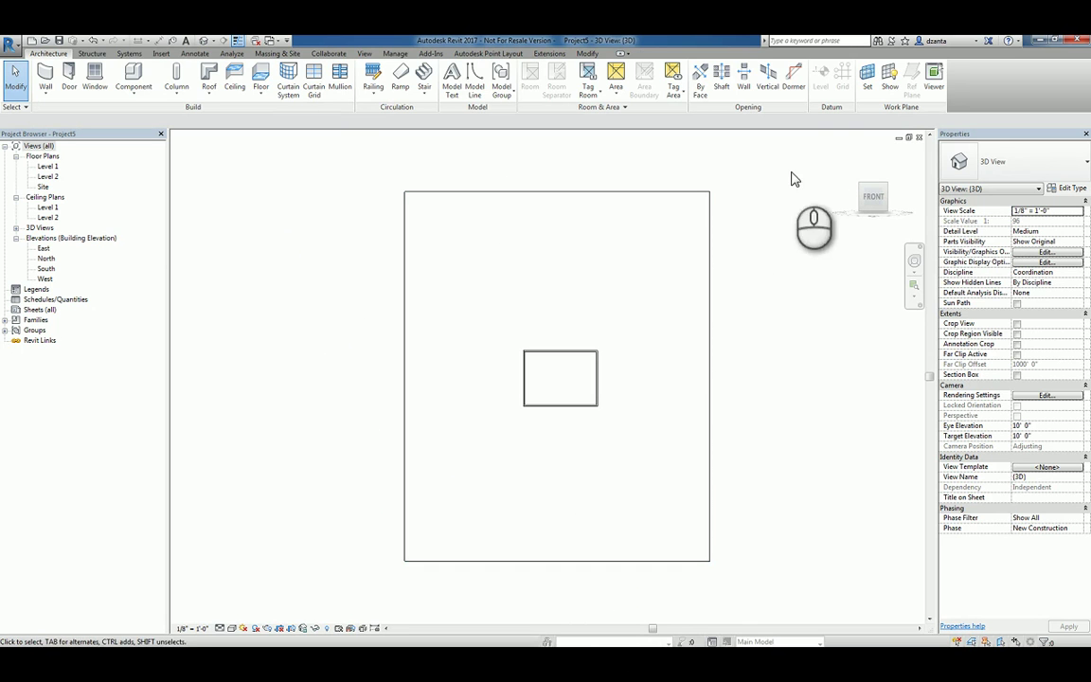
Return to the isometric view and switch the visual style to Realistic
{"action": "left_click", "coordinate": [855, 185]}
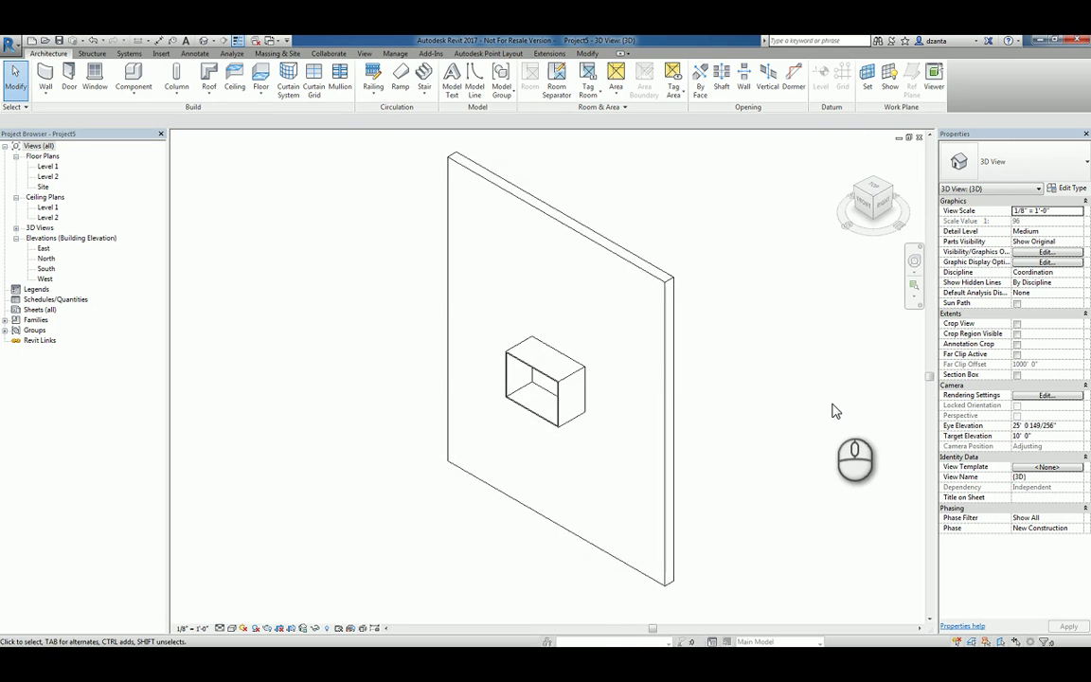
{"action": "left_click", "coordinate": [233, 629]}
{"action": "left_click", "coordinate": [248, 605]}
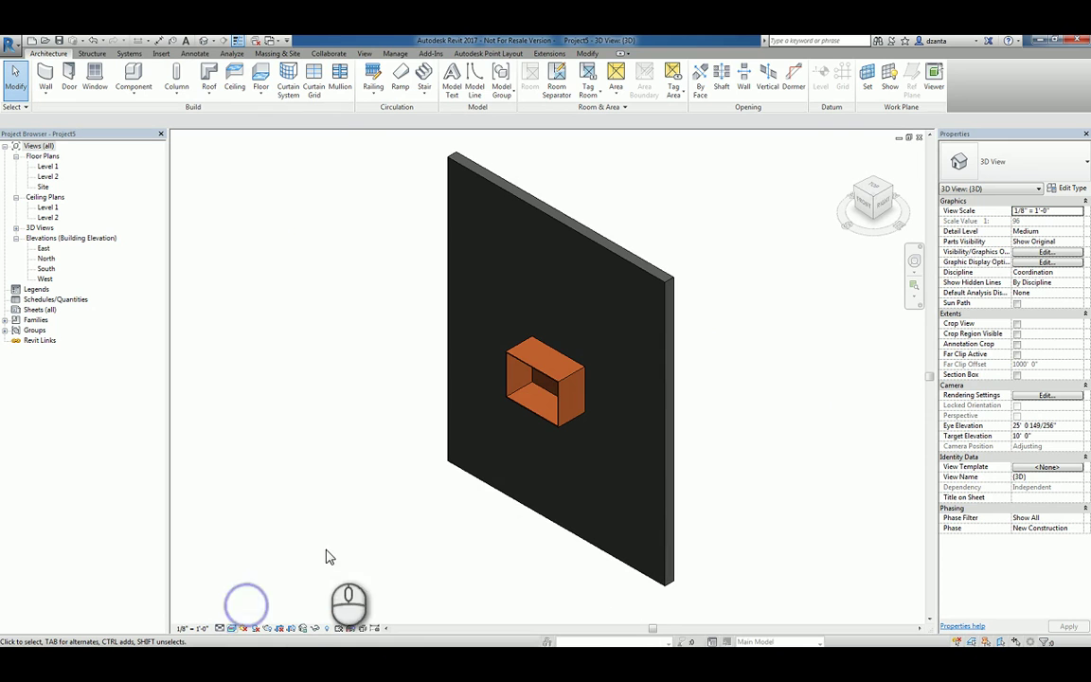